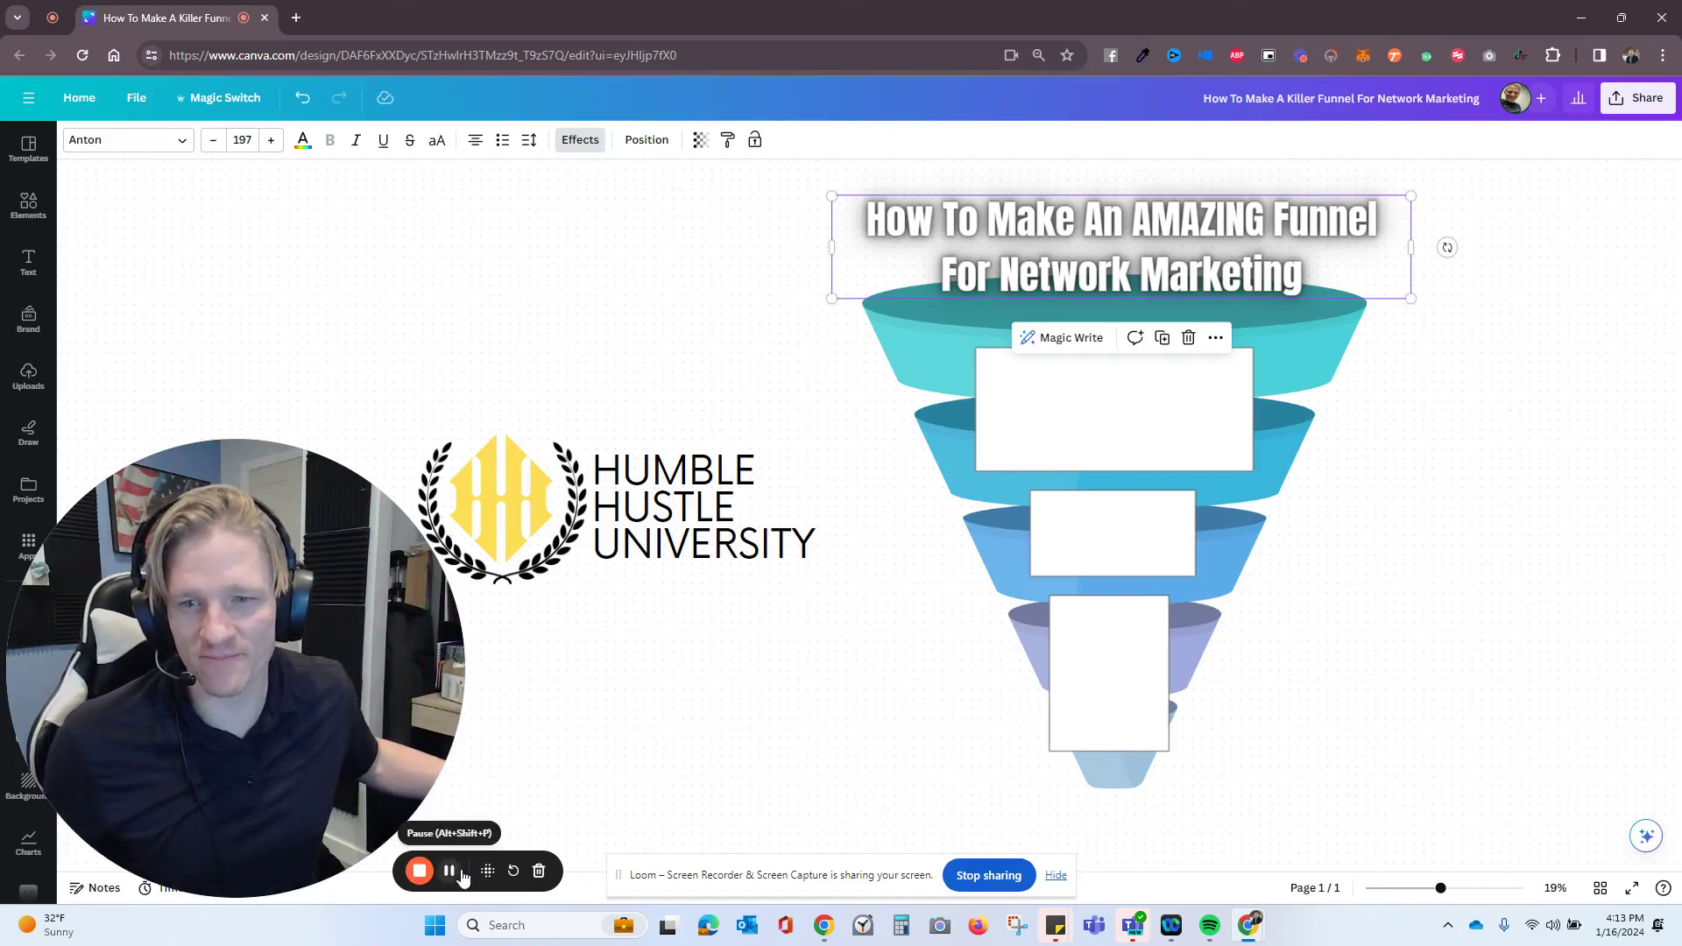
Drop the microphone, blog, clapperboard and thumbs-up icons beside the top funnel box
{"action": "left_click_drag", "start_coordinate": [487, 868], "coordinate": [838, 720]}
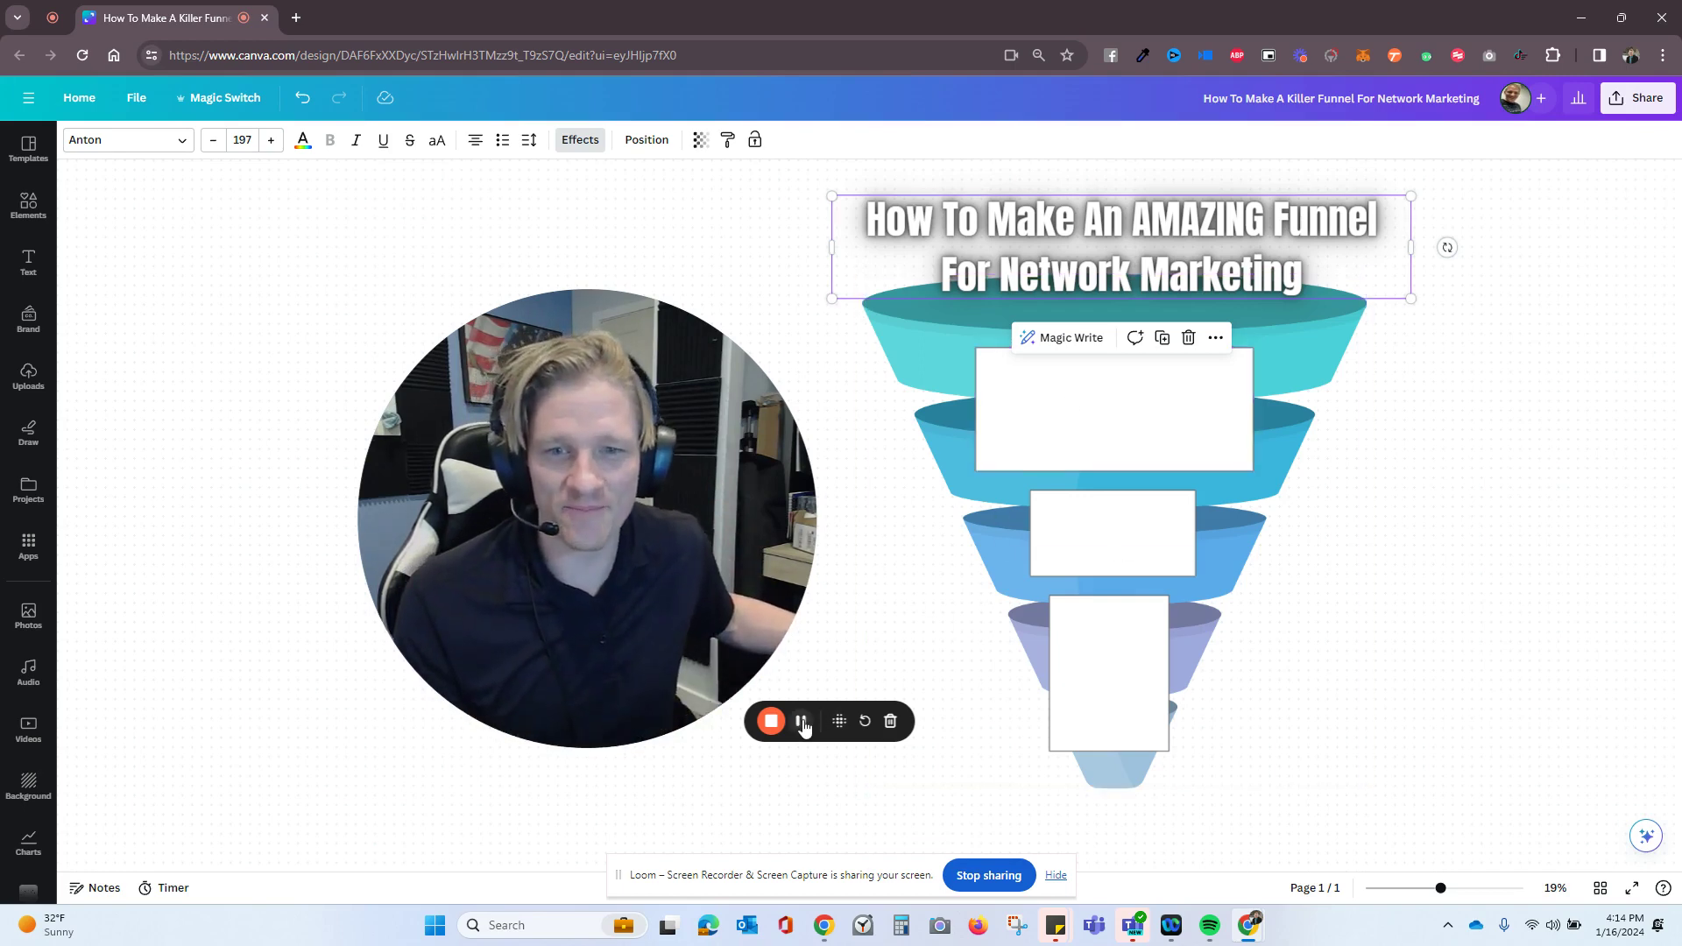
{"action": "left_click_drag", "start_coordinate": [803, 726], "coordinate": [804, 719]}
{"action": "type", "text": "Social Media"}
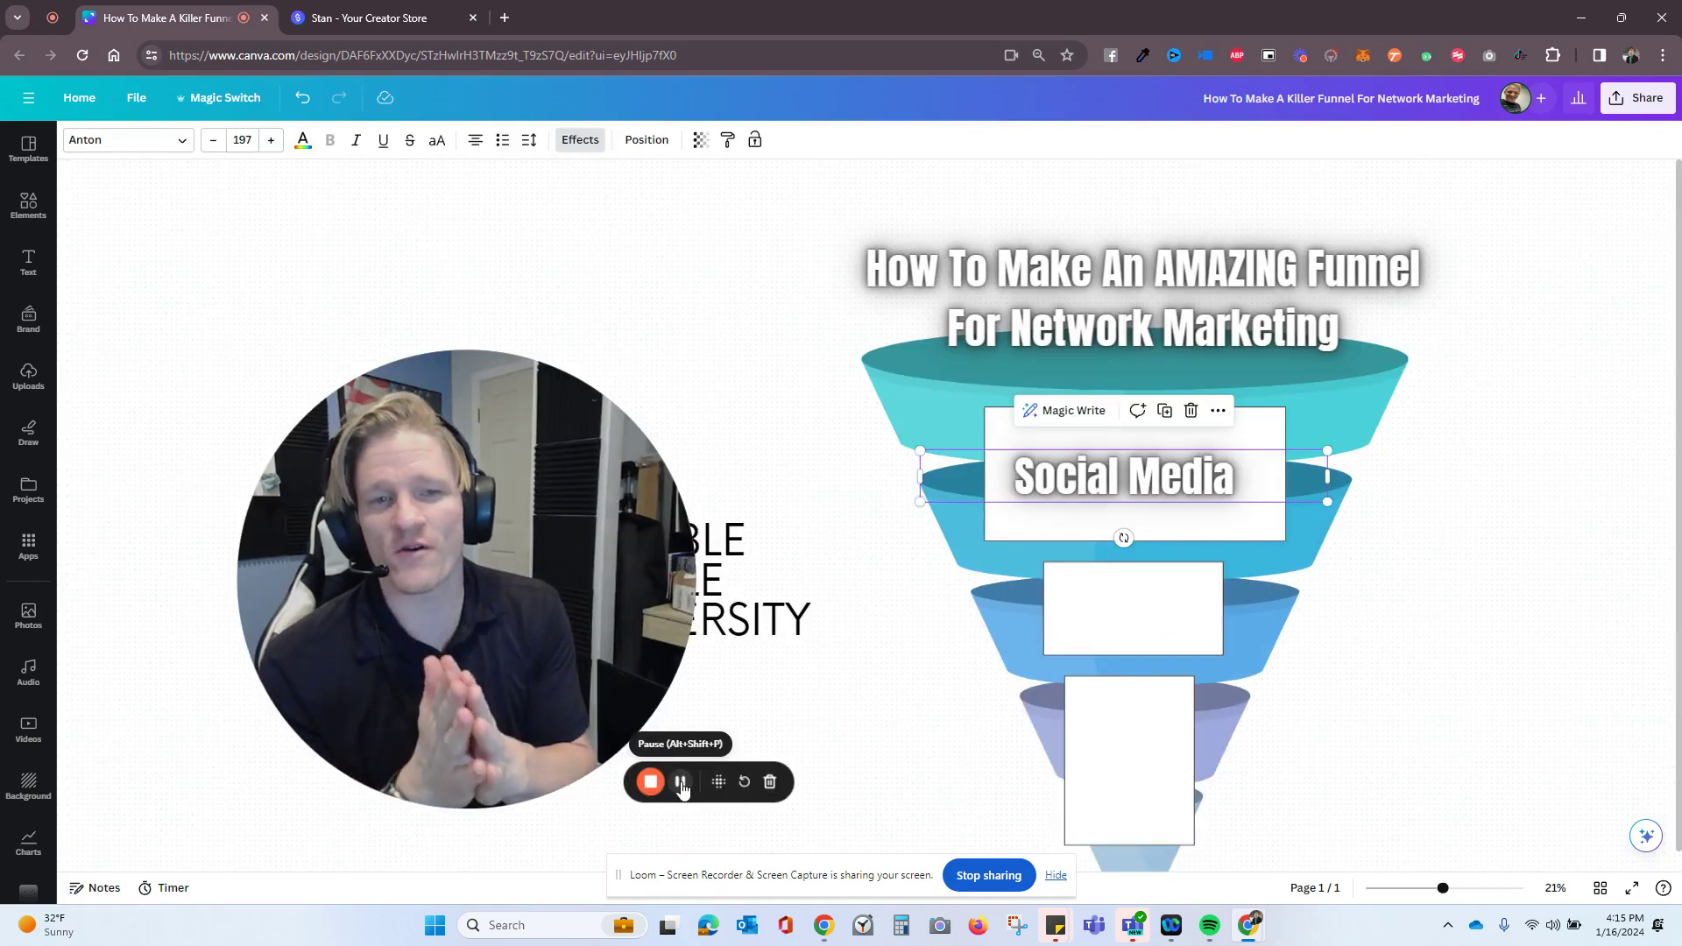
{"action": "left_click", "coordinate": [1453, 511]}
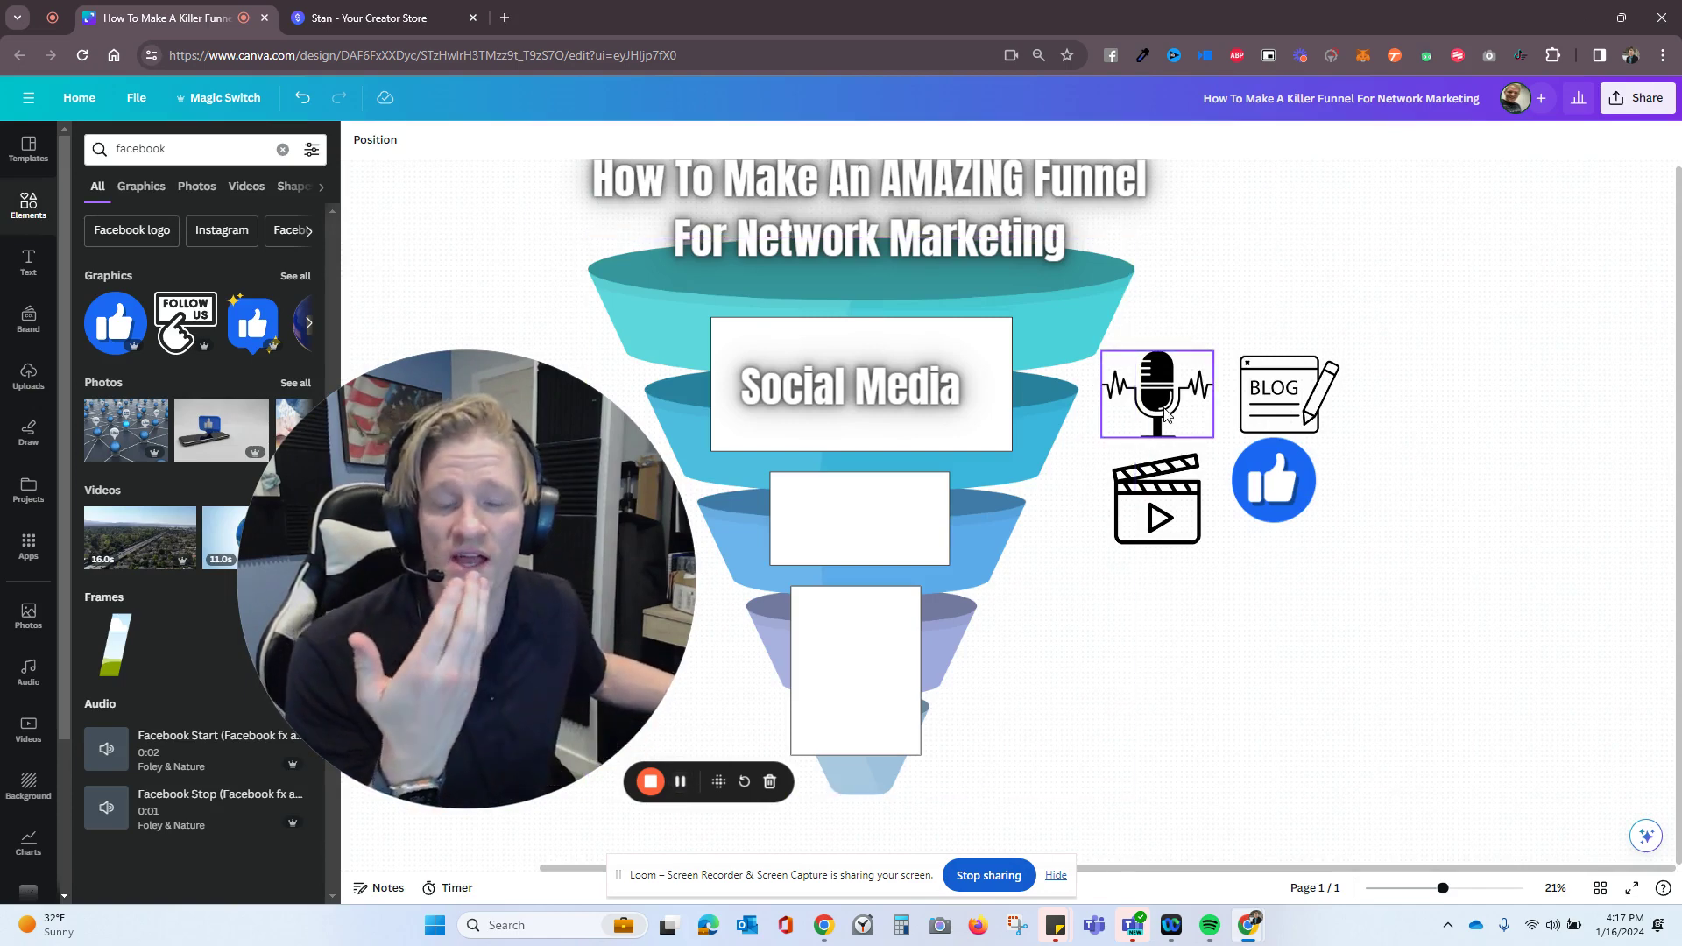
Group the microphone, blog and thumbs-up icons and shrink the clapperboard slightly
{"action": "left_click", "coordinate": [1165, 410]}
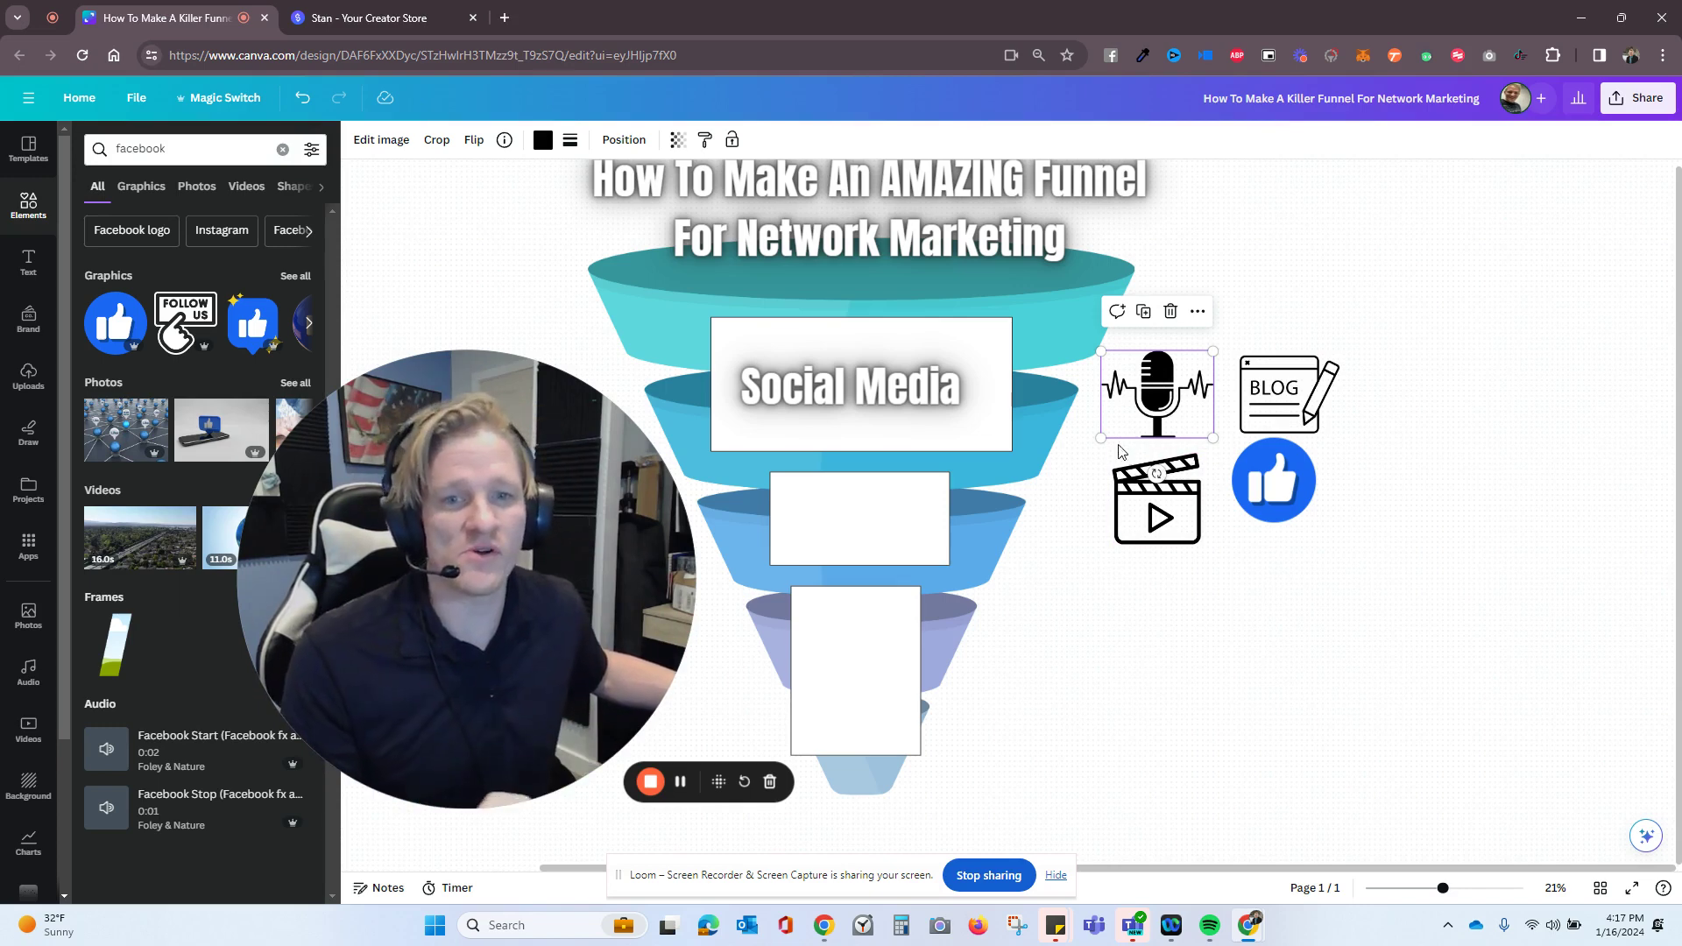
{"action": "left_click", "coordinate": [1278, 409]}
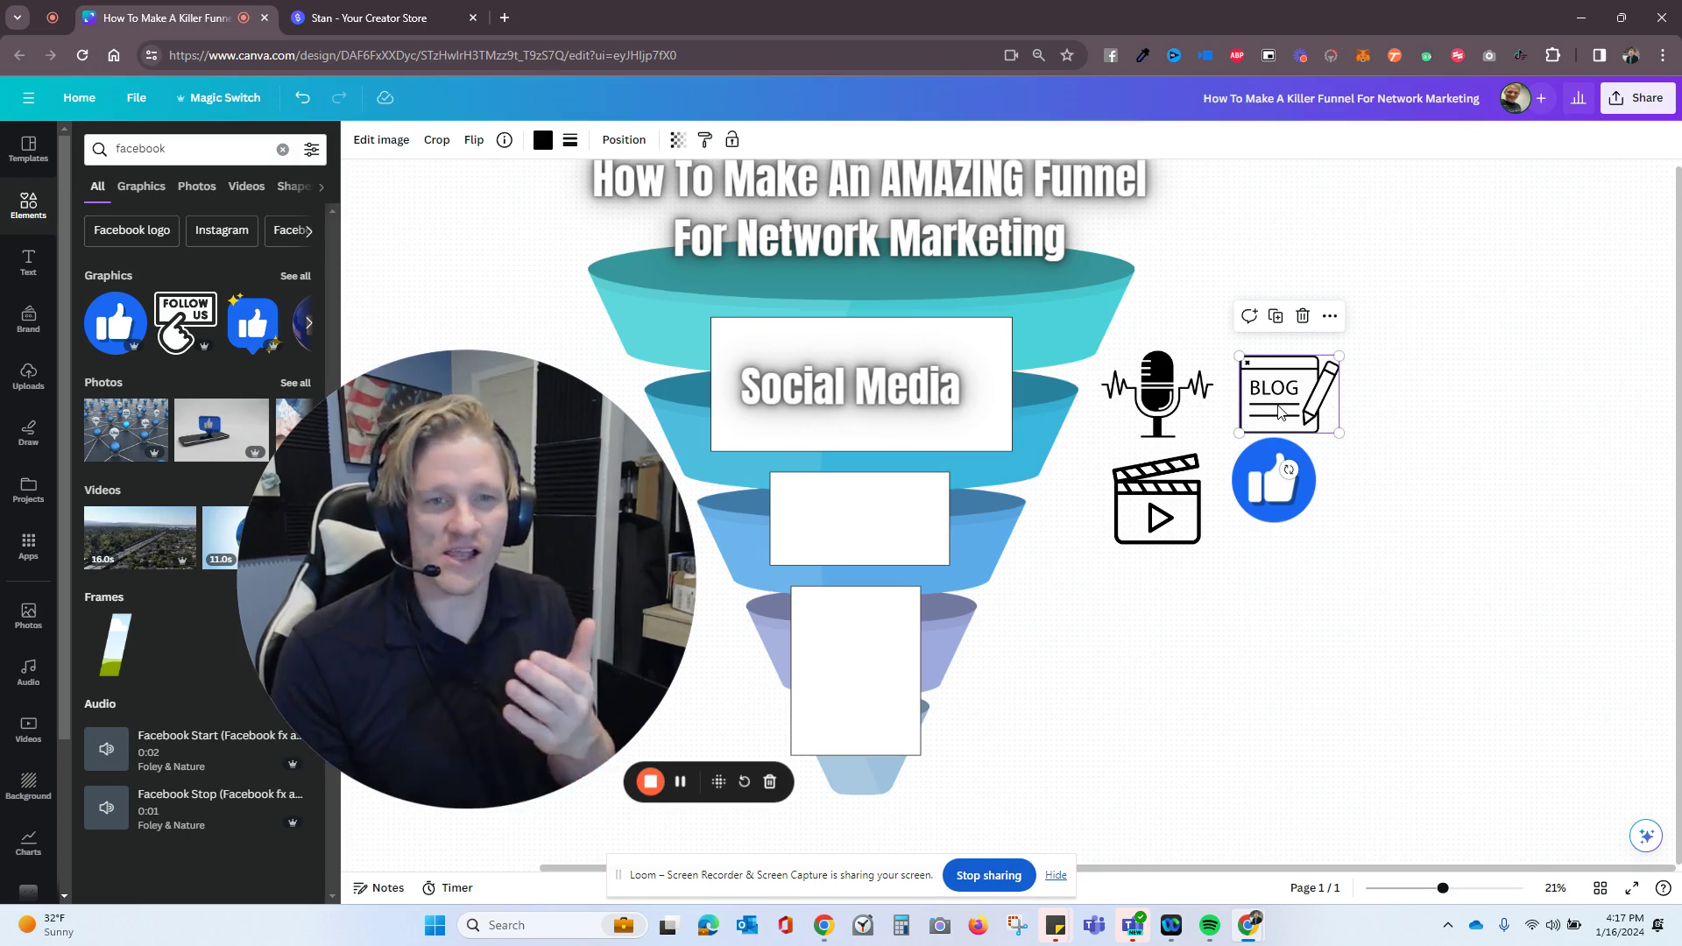
{"action": "left_click_drag", "start_coordinate": [1279, 503], "coordinate": [1279, 503]}
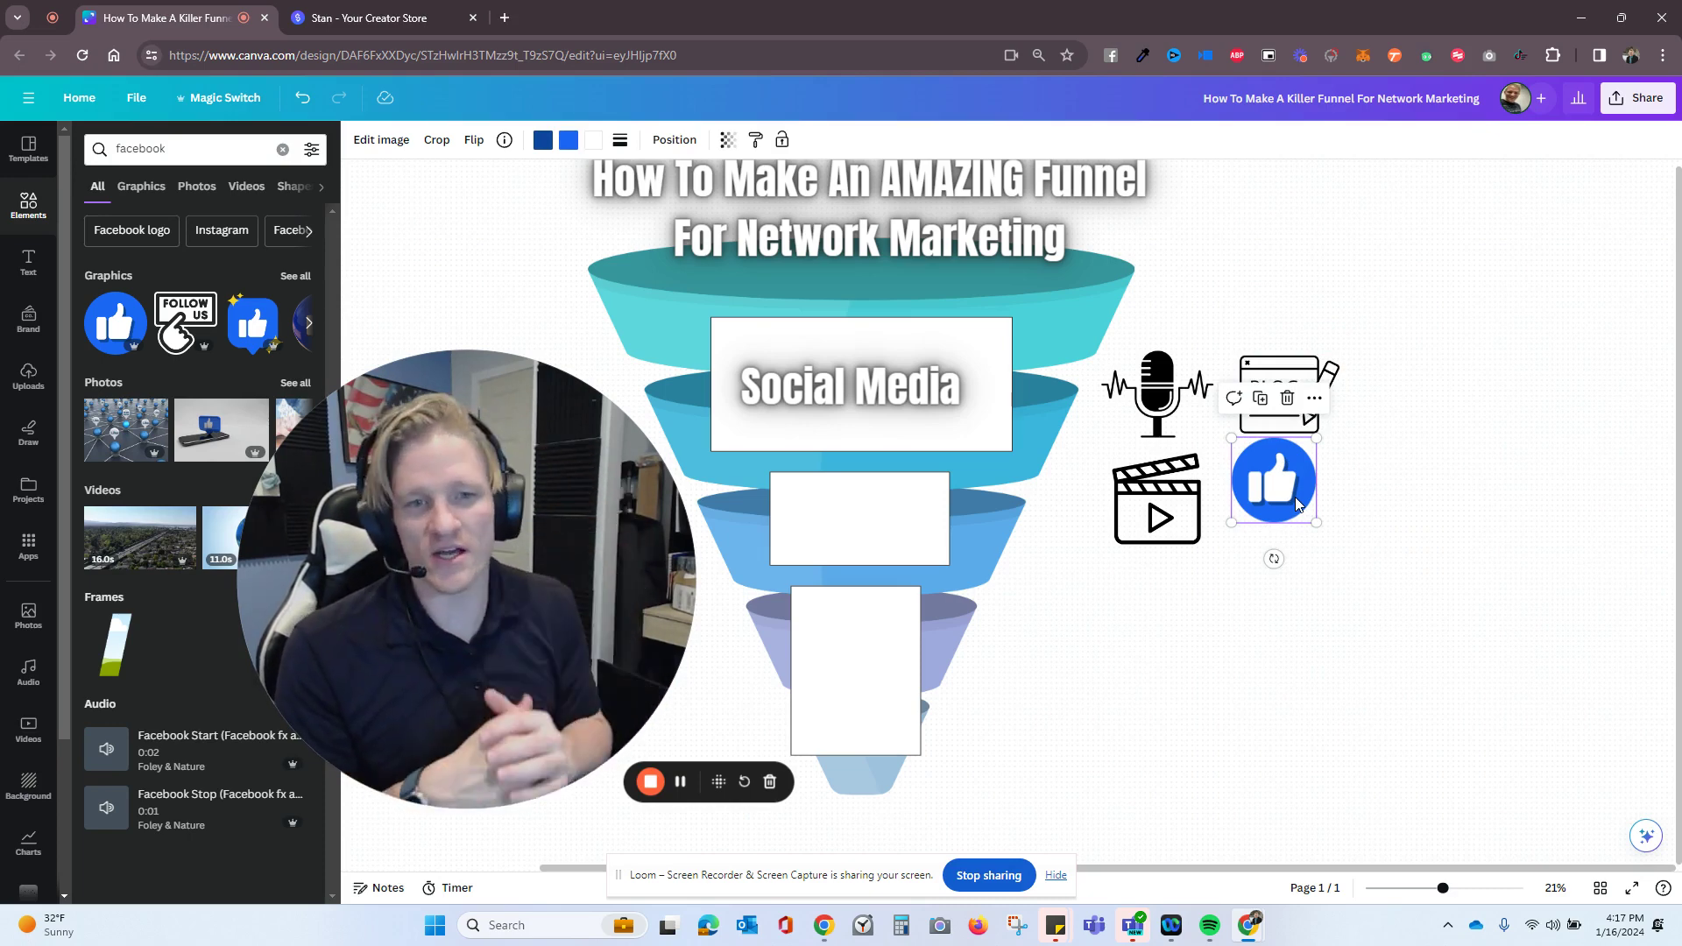
{"action": "left_click", "coordinate": [1154, 519]}
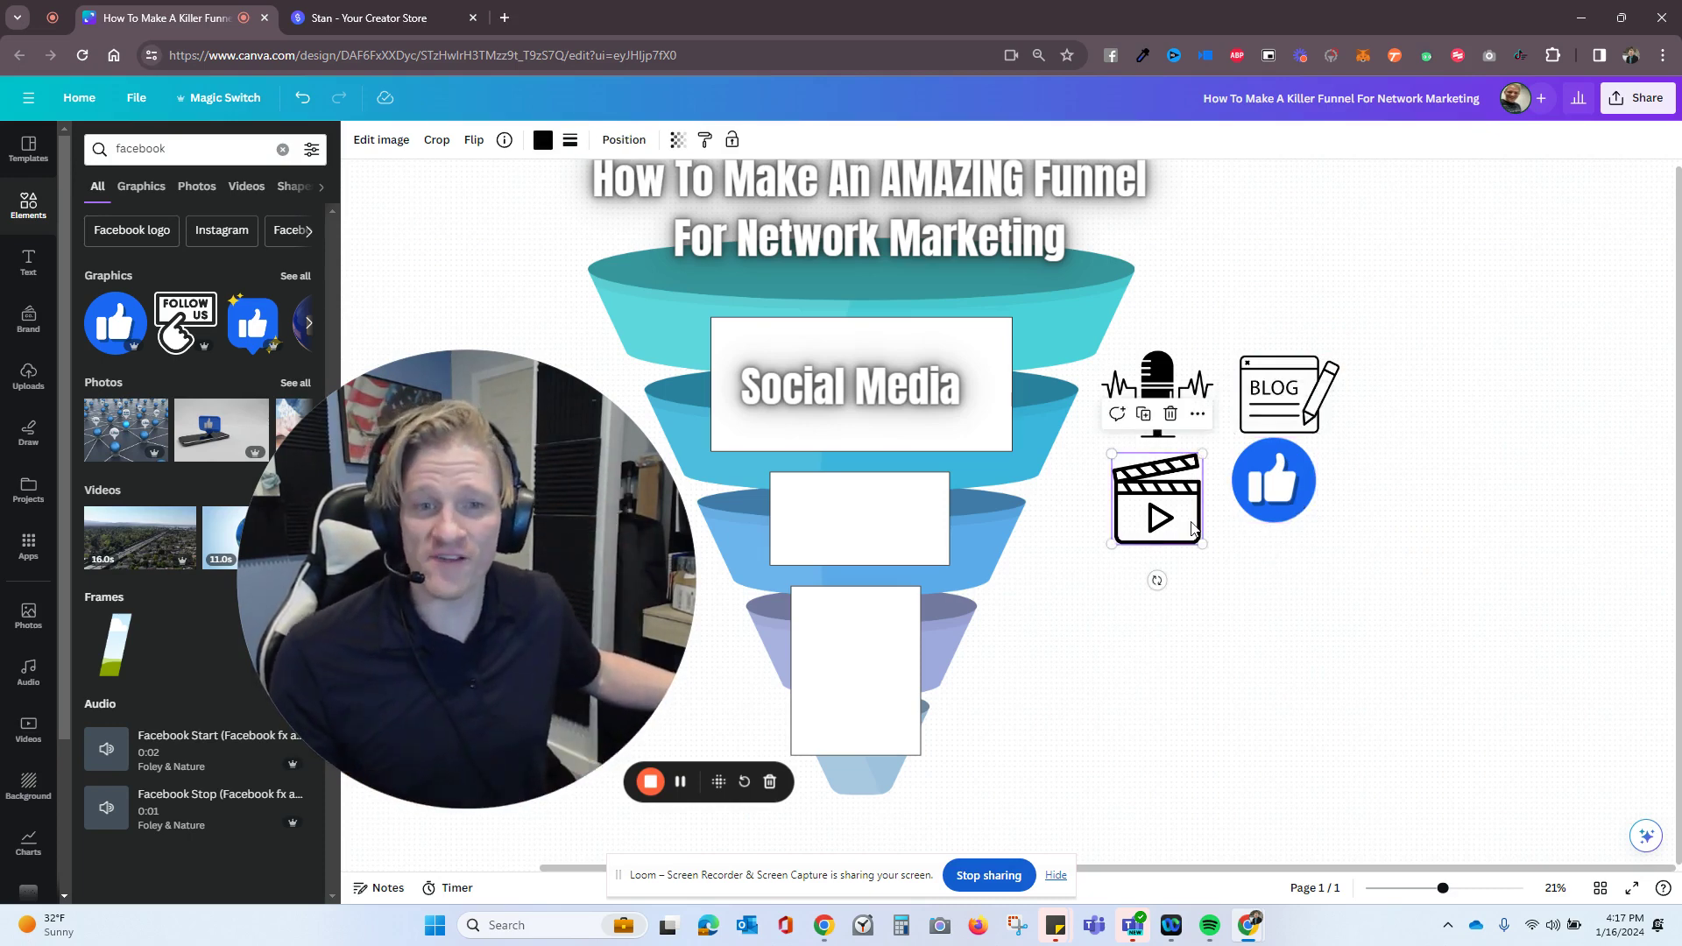
{"action": "left_click_drag", "start_coordinate": [1199, 545], "coordinate": [1195, 529]}
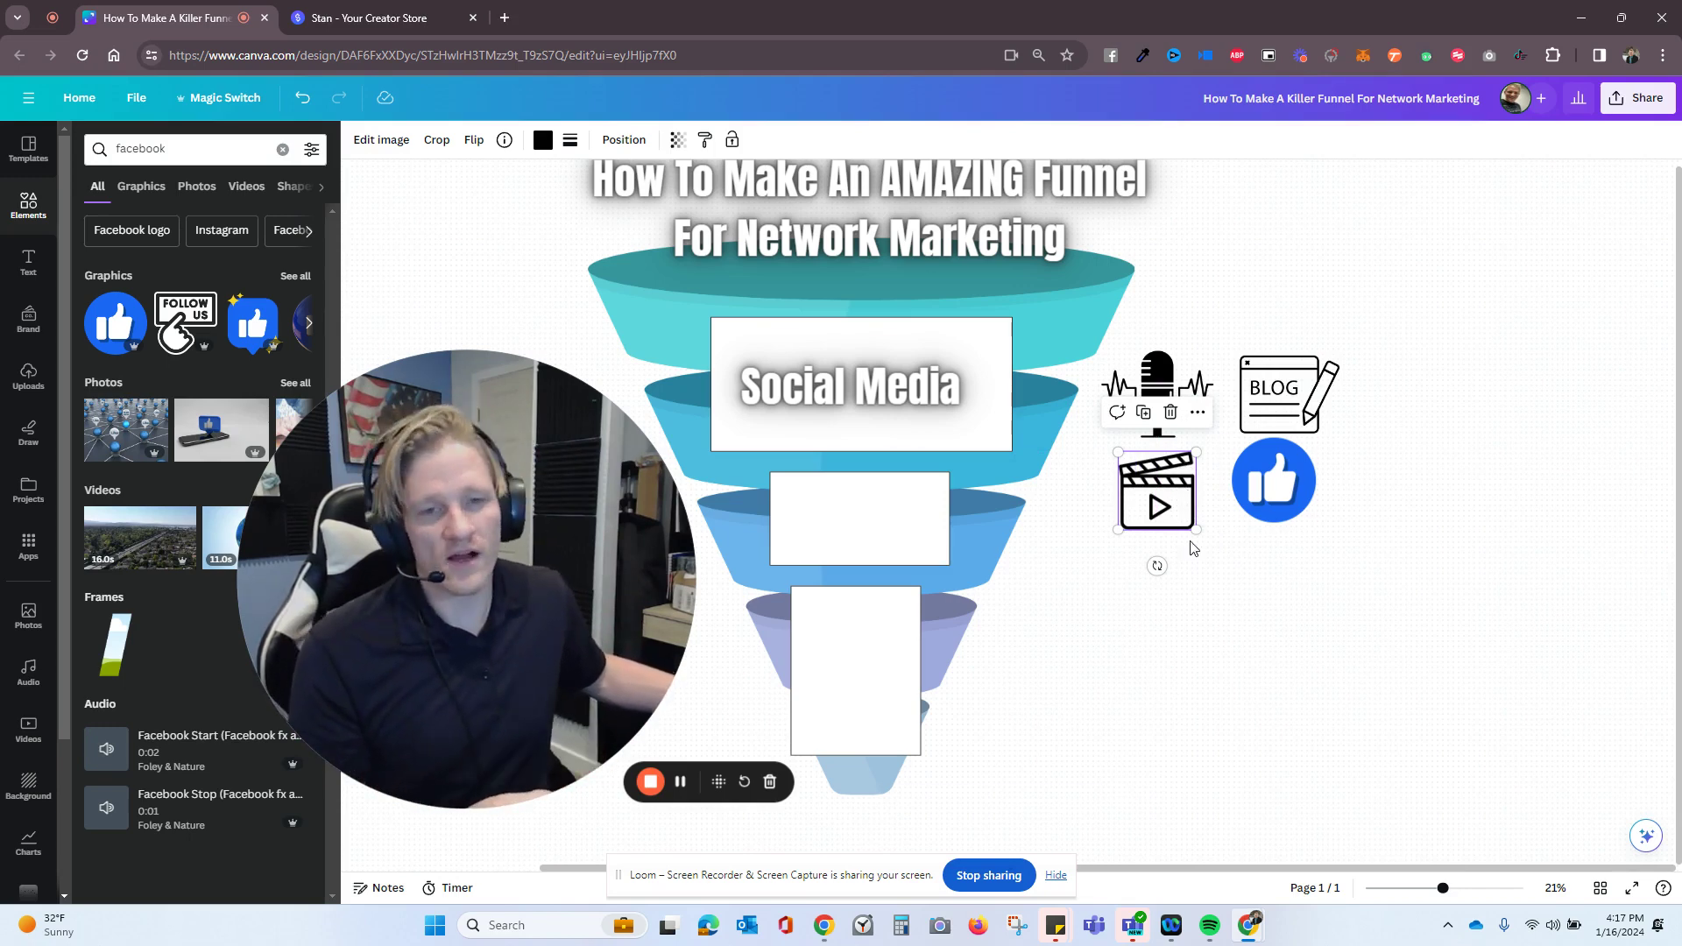
Deselect the clapperboard icon to begin the Free Video tier label
{"action": "left_click", "coordinate": [1260, 448]}
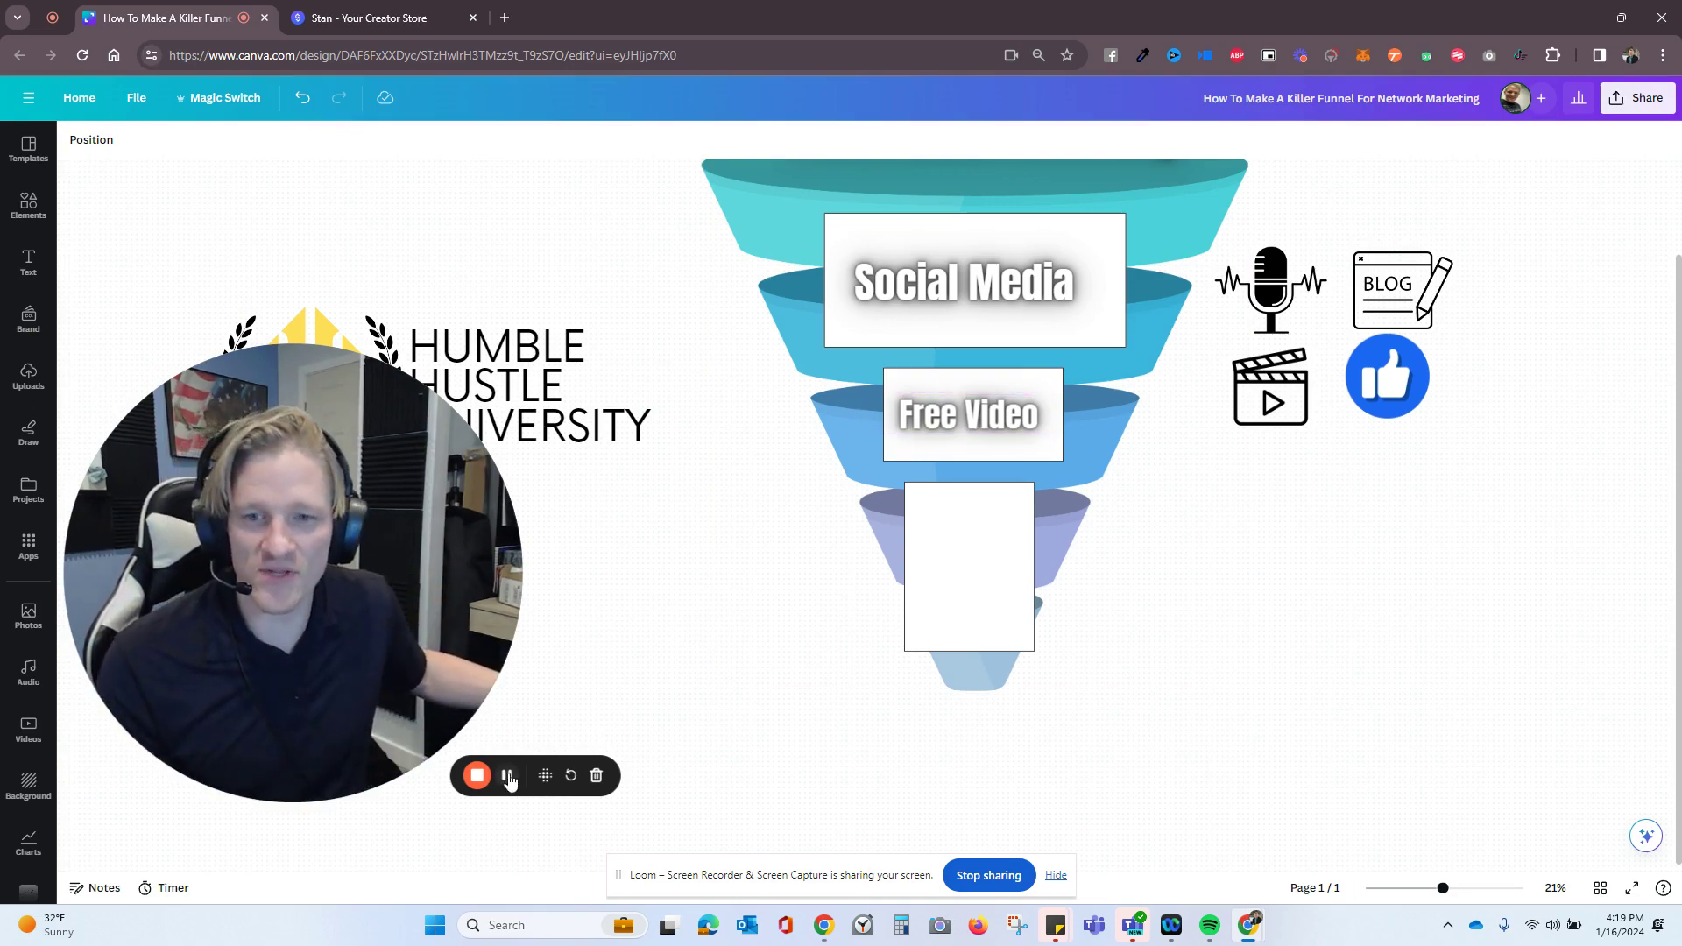
{"action": "left_click", "coordinate": [506, 773]}
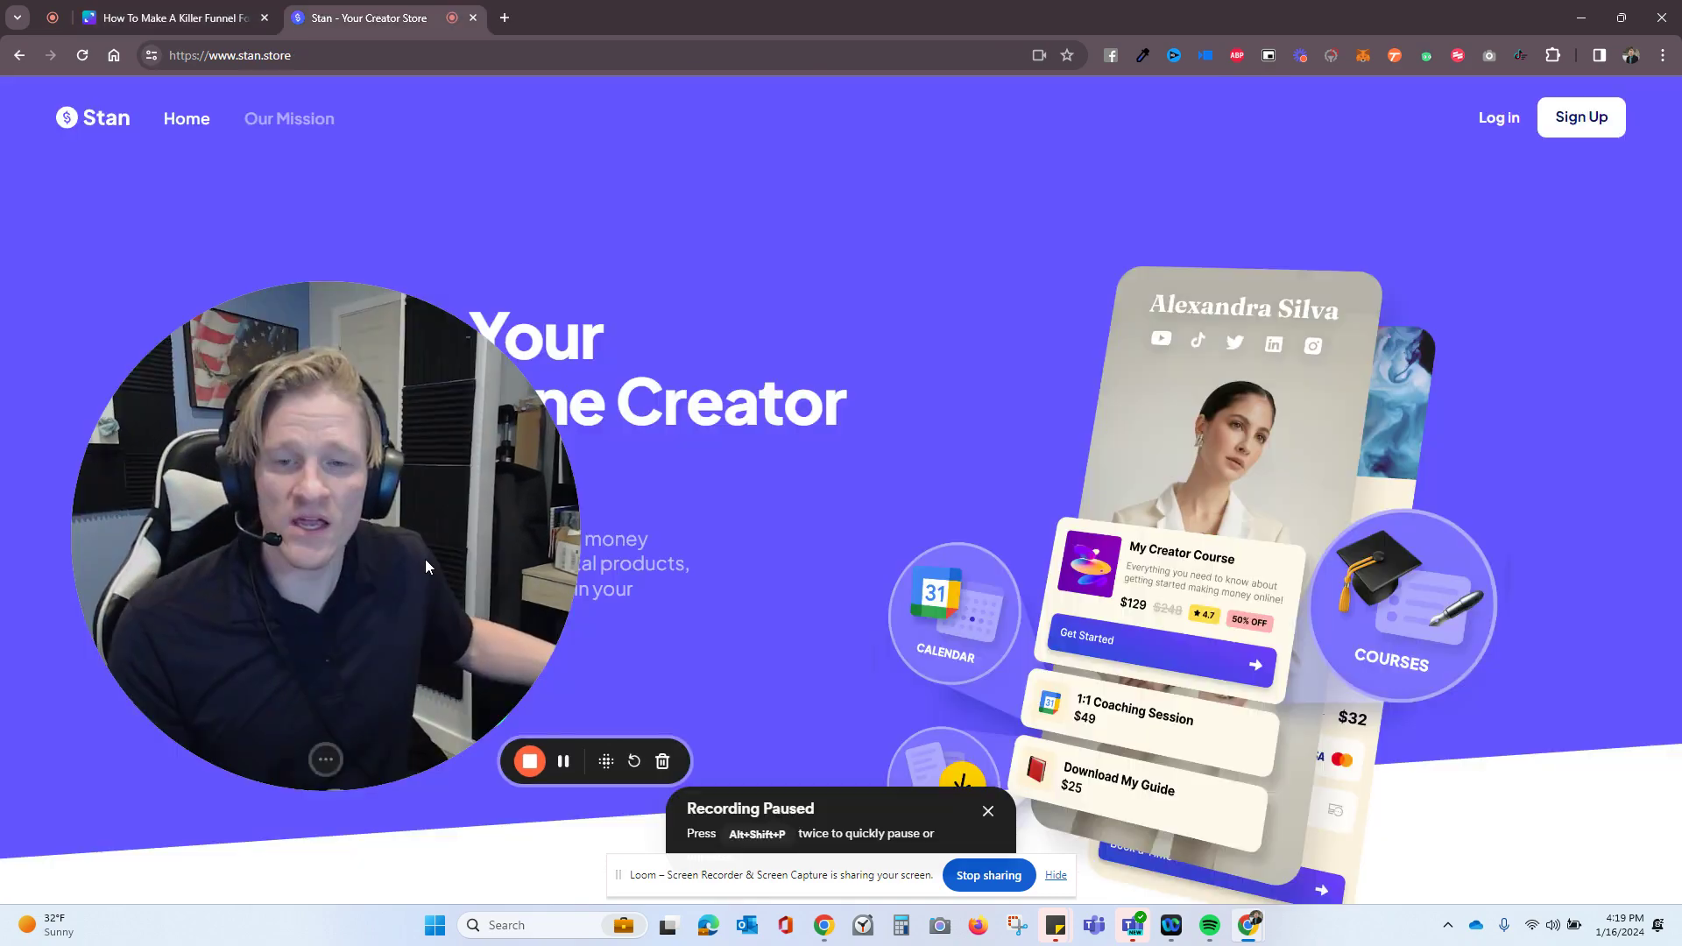
{"action": "mouse_move", "coordinate": [420, 551]}
{"action": "left_mouse_down"}
{"action": "mouse_move", "coordinate": [1213, 453]}
{"action": "mouse_move", "coordinate": [1377, 600]}
{"action": "left_mouse_up"}
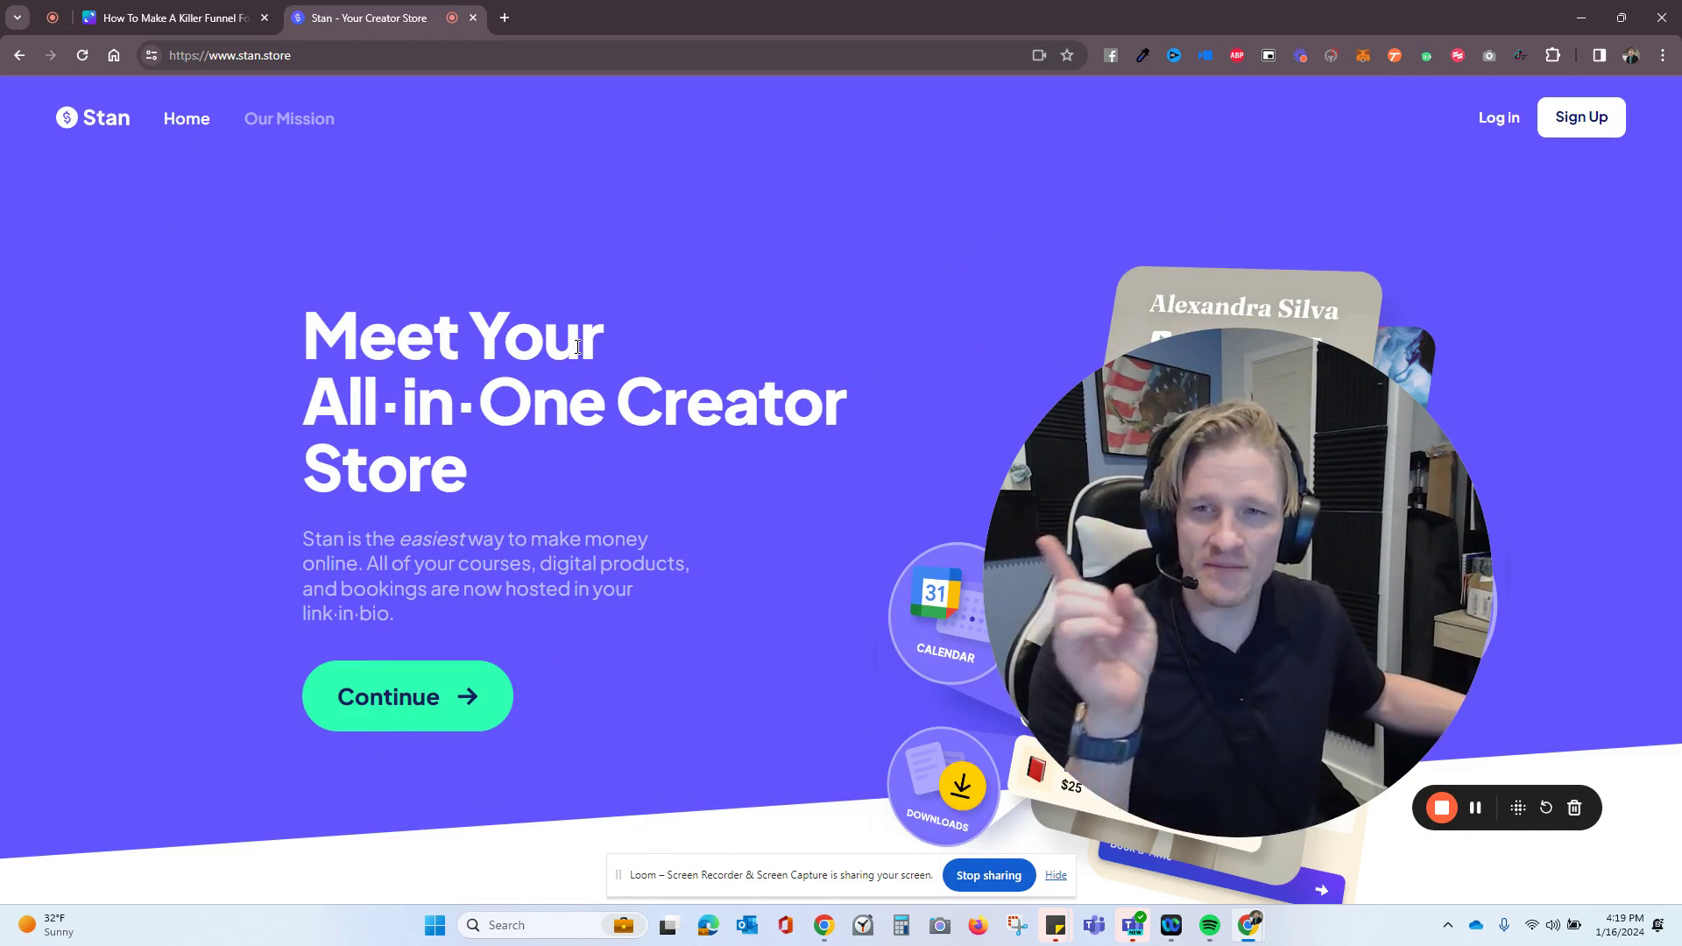
{"action": "mouse_move", "coordinate": [1212, 622]}
{"action": "left_mouse_down"}
{"action": "mouse_move", "coordinate": [955, 667]}
{"action": "mouse_move", "coordinate": [706, 637]}
{"action": "left_mouse_up"}
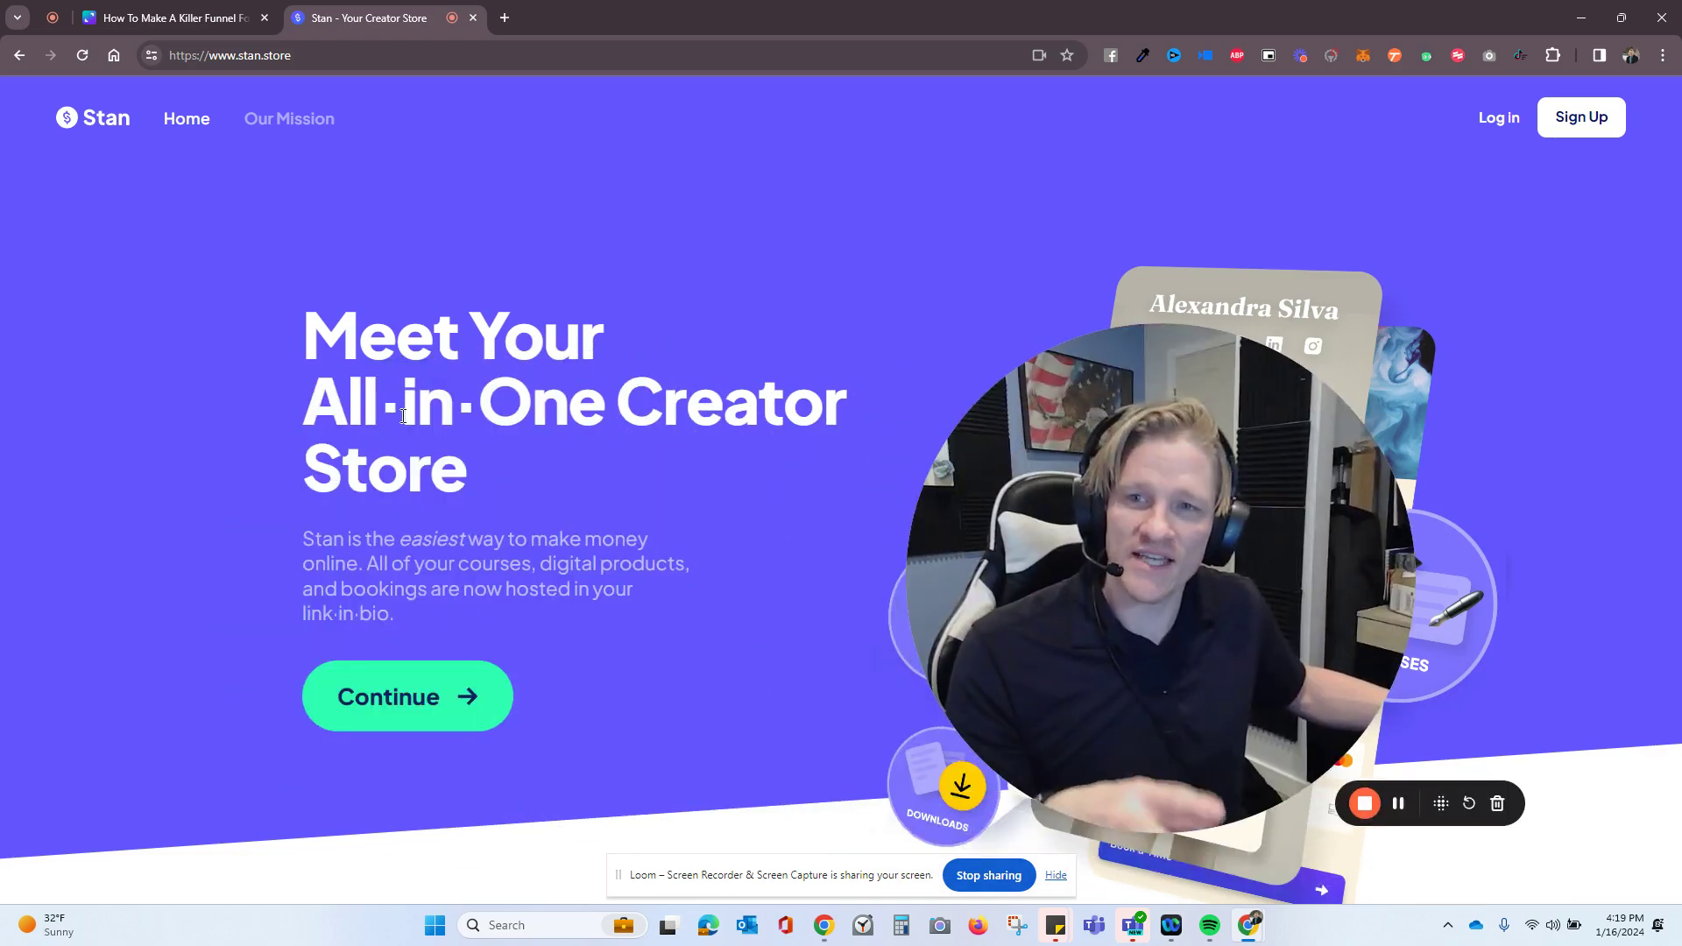
{"action": "scroll", "coordinate": [403, 413], "scroll_direction": "down", "scroll_amount": 5}
{"action": "scroll", "coordinate": [446, 414], "scroll_direction": "down", "scroll_amount": 4}
{"action": "scroll", "coordinate": [477, 414], "scroll_direction": "down", "scroll_amount": 2}
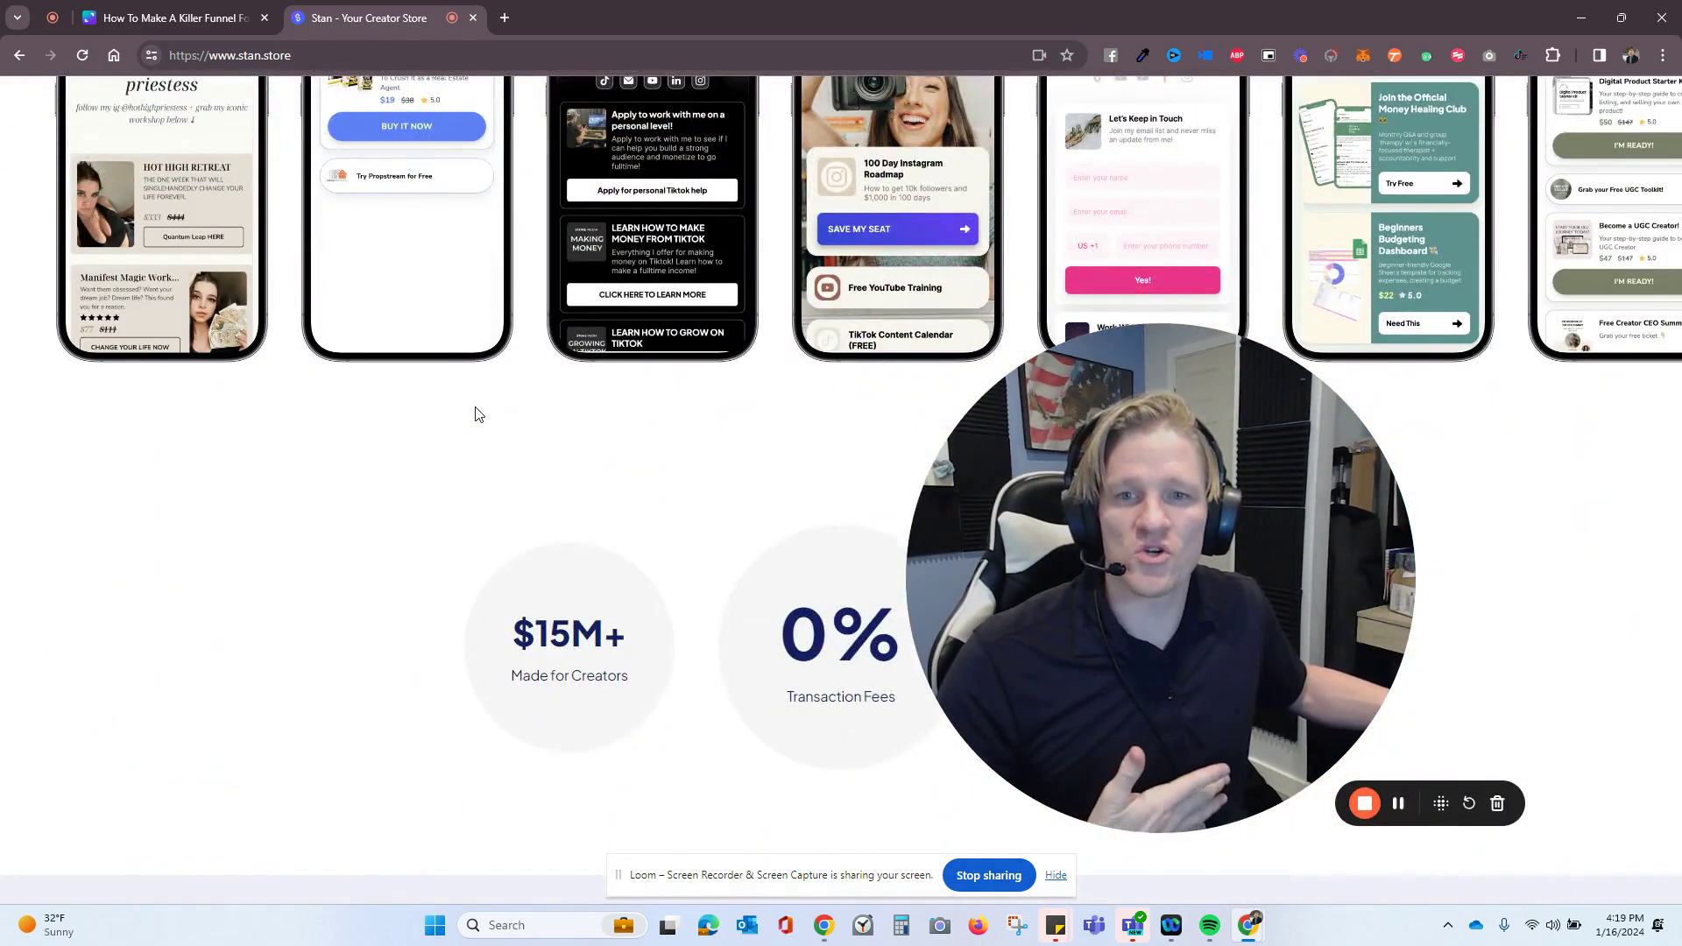
{"action": "scroll", "coordinate": [477, 414], "scroll_direction": "down", "scroll_amount": 4}
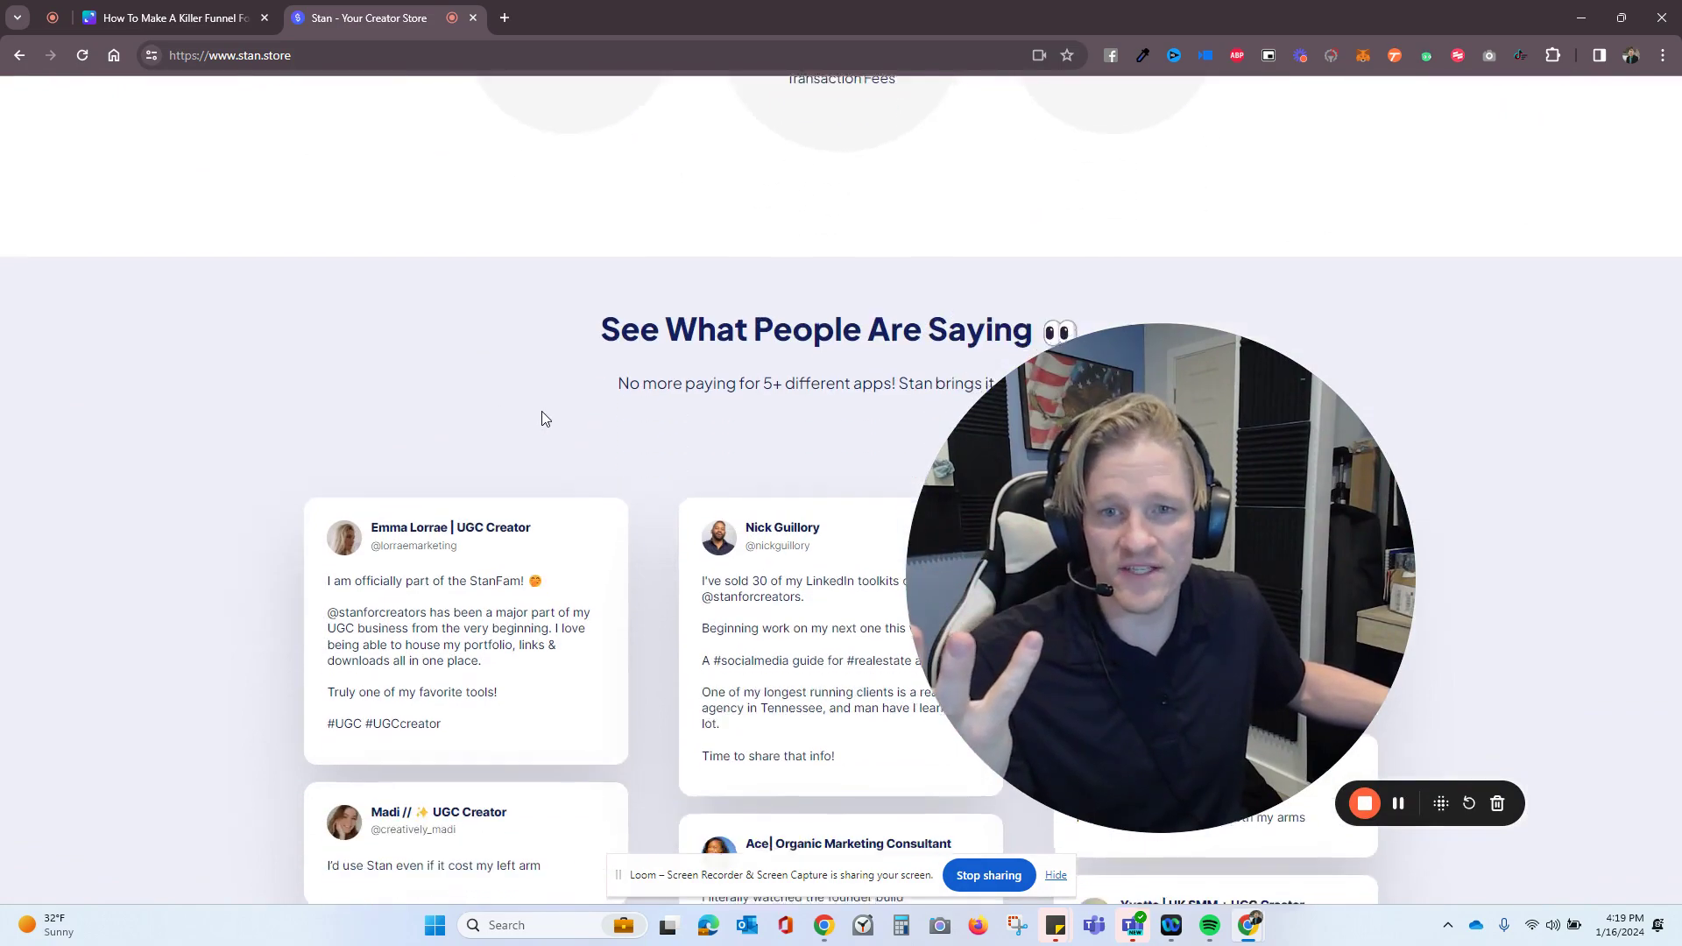
{"action": "scroll", "coordinate": [543, 418], "scroll_direction": "down", "scroll_amount": 2}
{"action": "scroll", "coordinate": [542, 412], "scroll_direction": "down", "scroll_amount": 4}
{"action": "scroll", "coordinate": [542, 412], "scroll_direction": "down", "scroll_amount": 2}
{"action": "scroll", "coordinate": [536, 413], "scroll_direction": "down", "scroll_amount": 2}
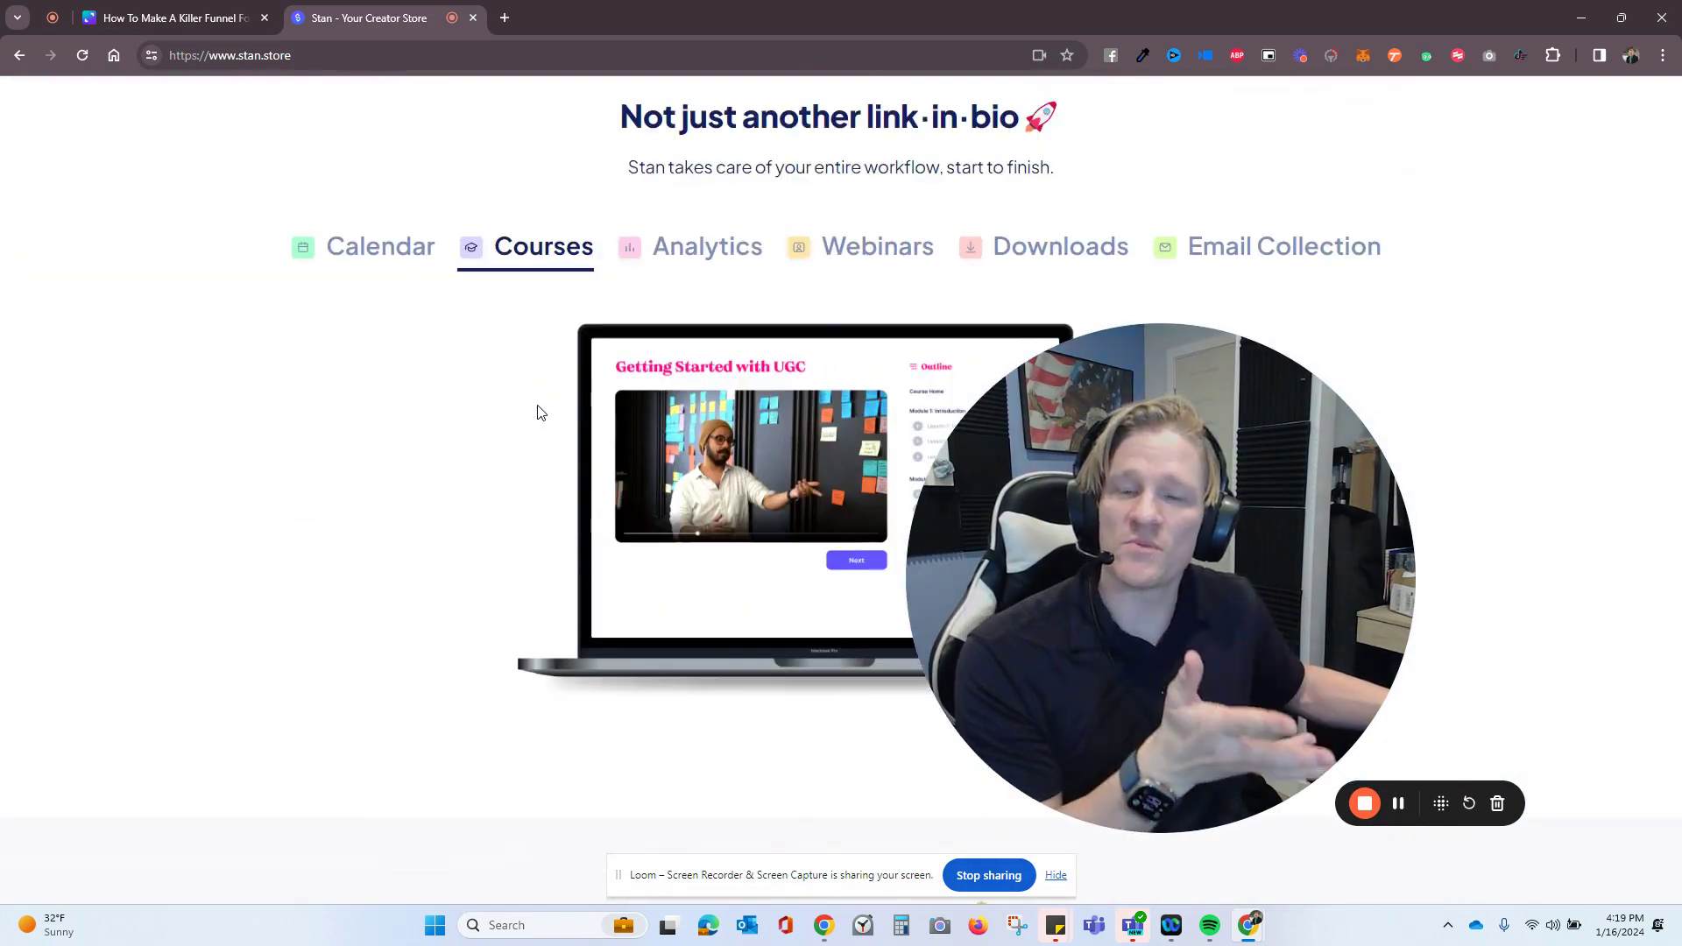
{"action": "scroll", "coordinate": [481, 274], "scroll_direction": "down", "scroll_amount": 1}
{"action": "scroll", "coordinate": [545, 319], "scroll_direction": "down", "scroll_amount": 1}
{"action": "scroll", "coordinate": [551, 350], "scroll_direction": "down", "scroll_amount": 1}
{"action": "scroll", "coordinate": [551, 351], "scroll_direction": "up", "scroll_amount": 5}
{"action": "scroll", "coordinate": [553, 368], "scroll_direction": "down", "scroll_amount": 3}
{"action": "left_click", "coordinate": [413, 266]}
{"action": "left_click", "coordinate": [543, 249]}
{"action": "left_click", "coordinate": [876, 250]}
{"action": "left_click", "coordinate": [1059, 249]}
{"action": "left_click", "coordinate": [1246, 253]}
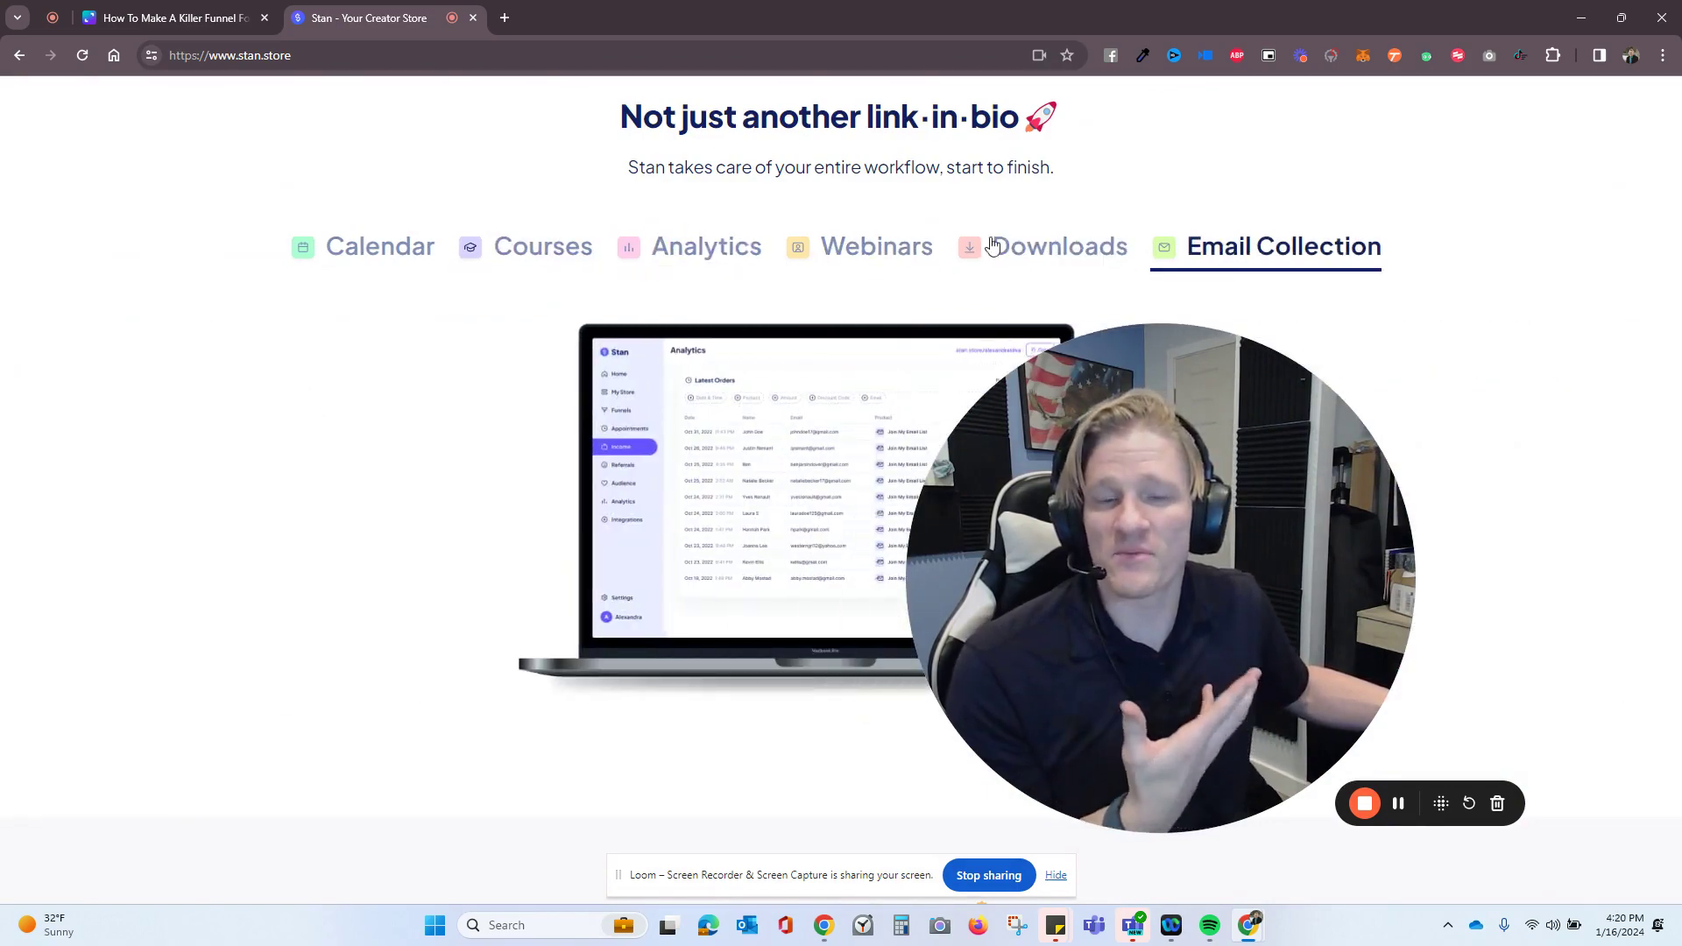
{"action": "left_click_drag", "start_coordinate": [1156, 578], "coordinate": [263, 617]}
{"action": "scroll", "coordinate": [814, 500], "scroll_direction": "up", "scroll_amount": 5}
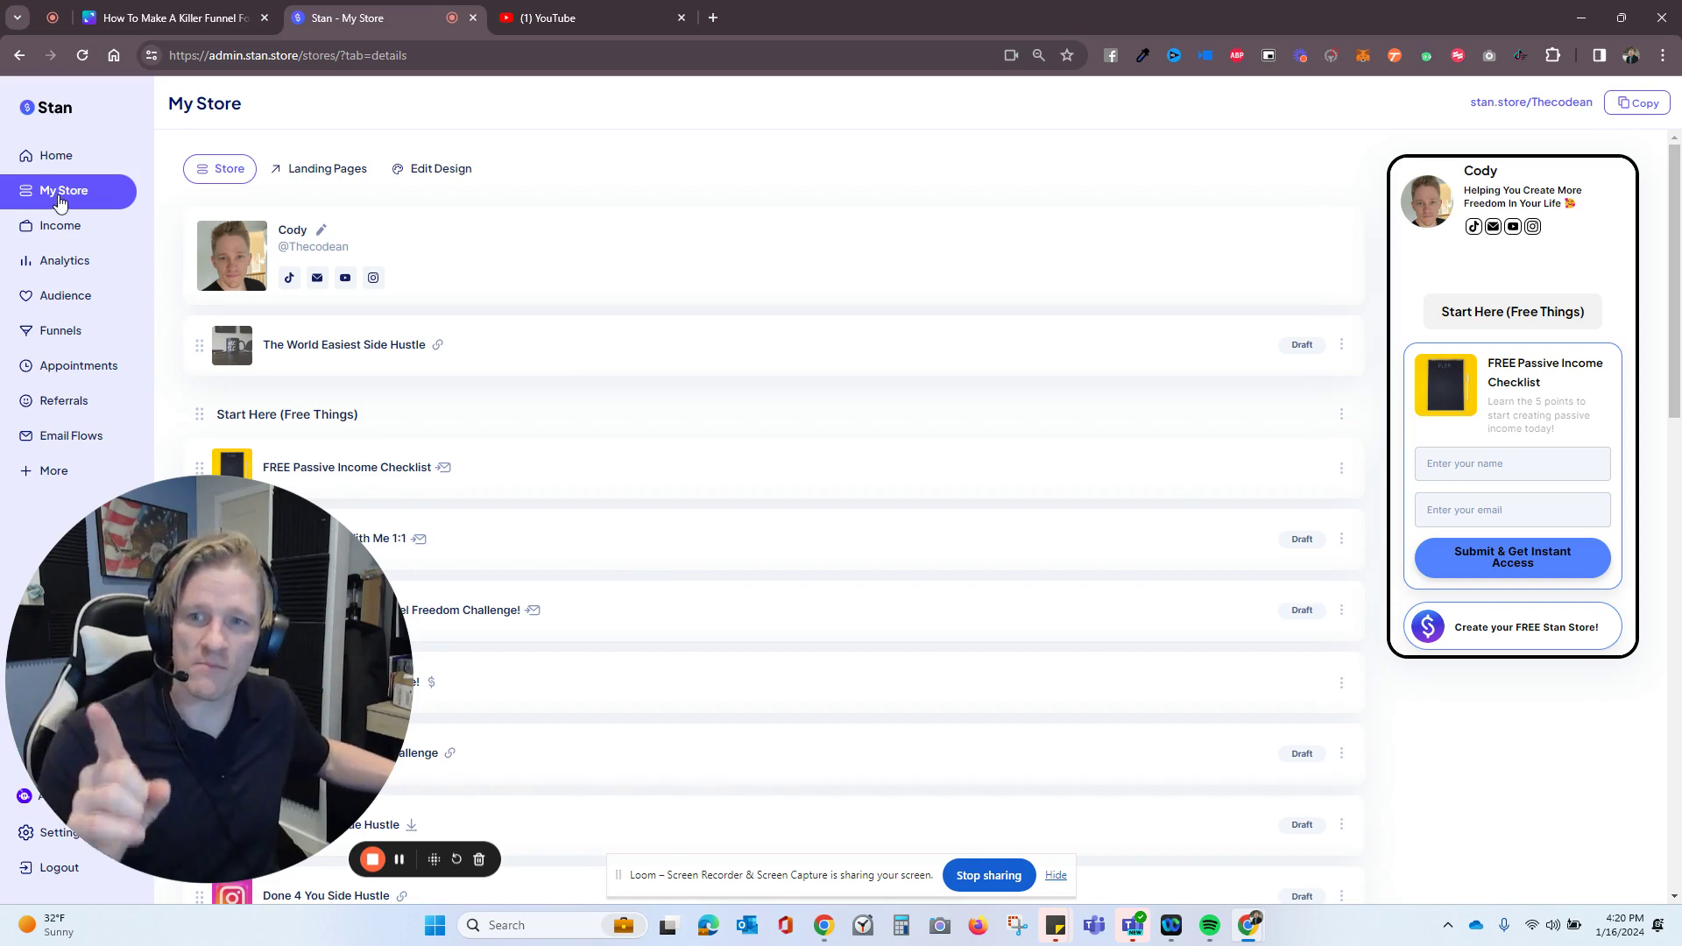
From Landing Pages, start a new Sell a Digital Download page
{"action": "left_click", "coordinate": [318, 171]}
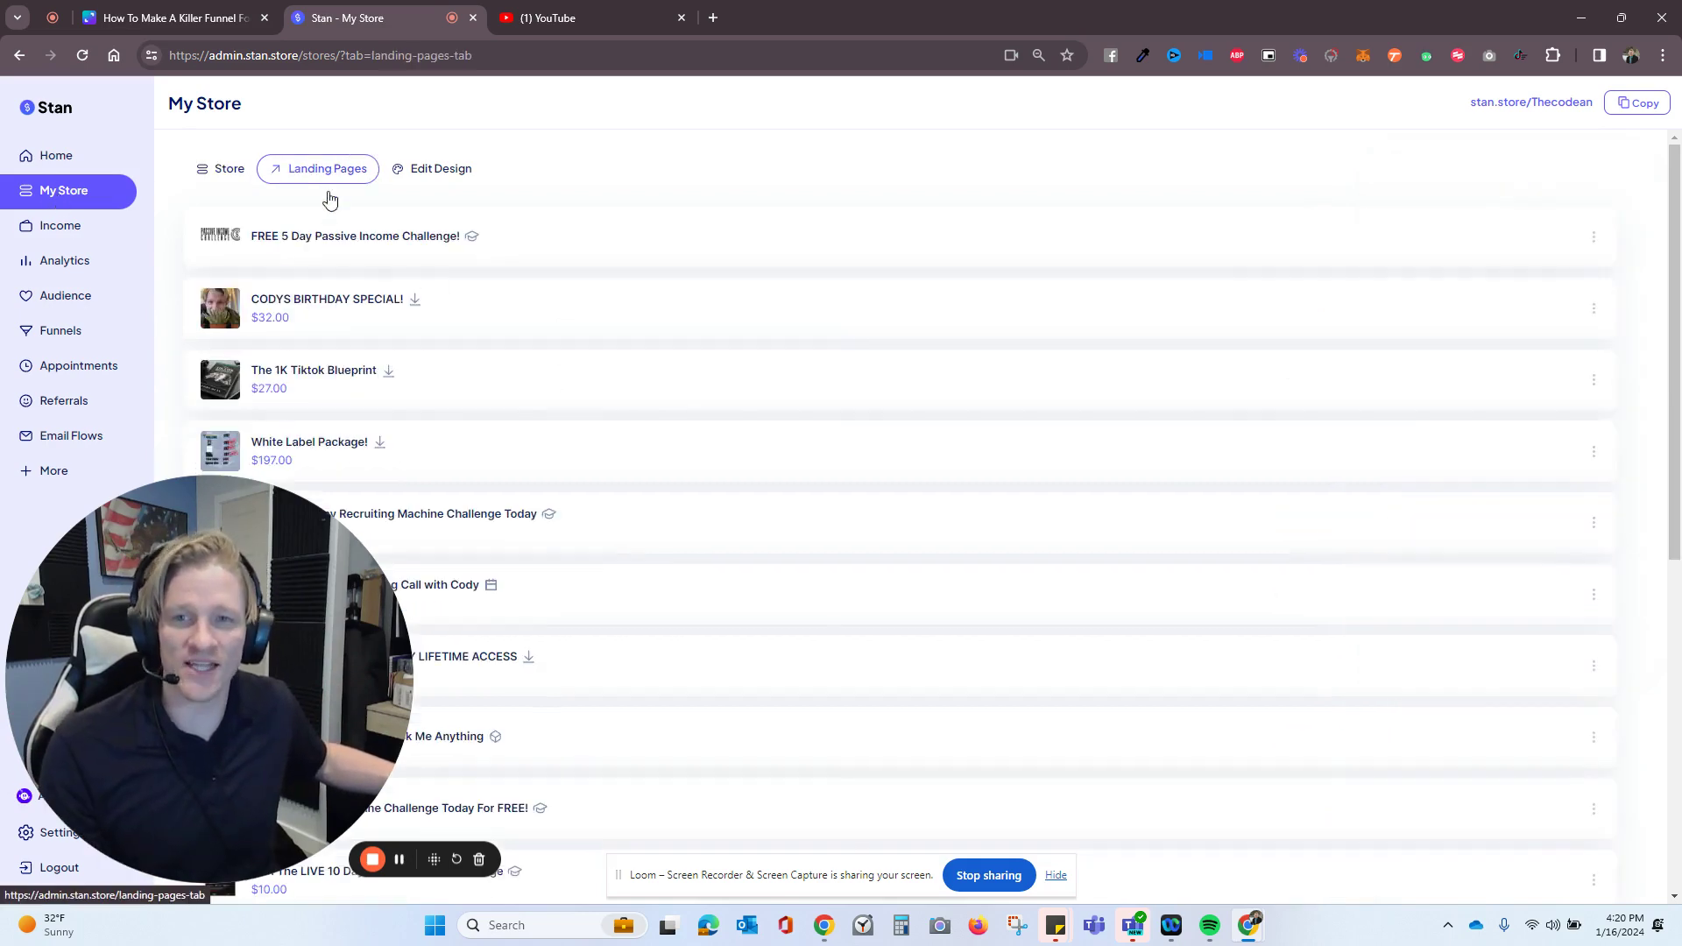
{"action": "scroll", "coordinate": [394, 381], "scroll_direction": "down", "scroll_amount": 3}
{"action": "scroll", "coordinate": [420, 394], "scroll_direction": "down", "scroll_amount": 2}
{"action": "scroll", "coordinate": [460, 420], "scroll_direction": "up", "scroll_amount": 5}
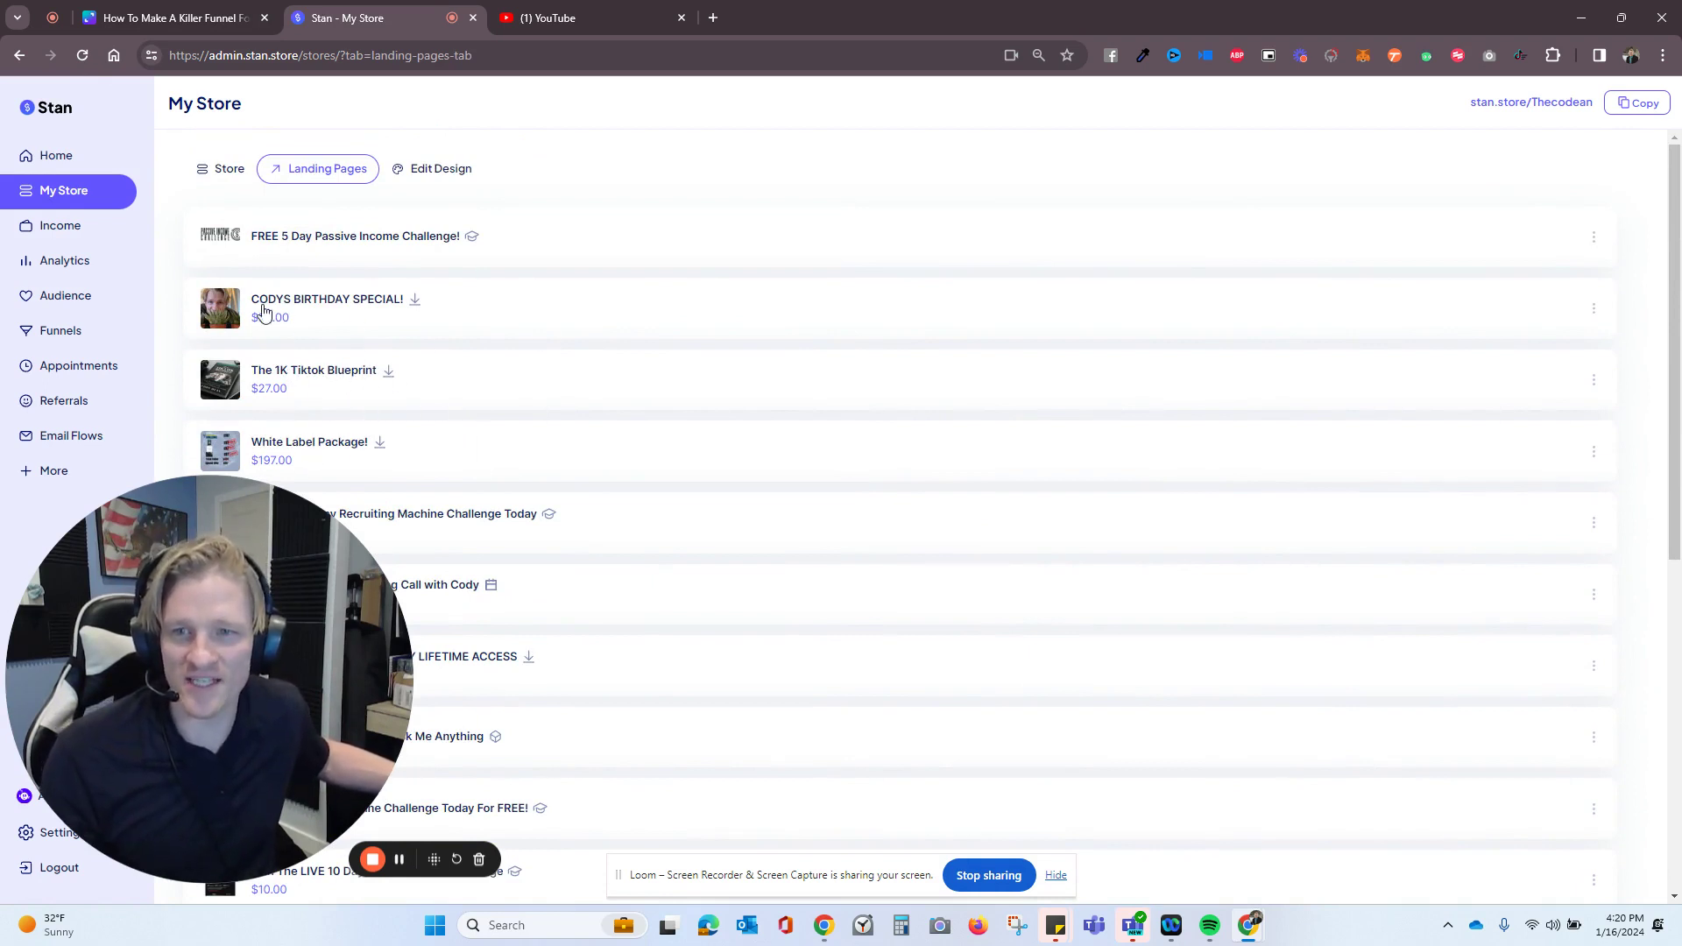
{"action": "left_click_drag", "start_coordinate": [851, 894], "coordinate": [1237, 788]}
{"action": "scroll", "coordinate": [785, 612], "scroll_direction": "down", "scroll_amount": 2}
{"action": "scroll", "coordinate": [856, 632], "scroll_direction": "down", "scroll_amount": 3}
{"action": "left_click", "coordinate": [919, 825]}
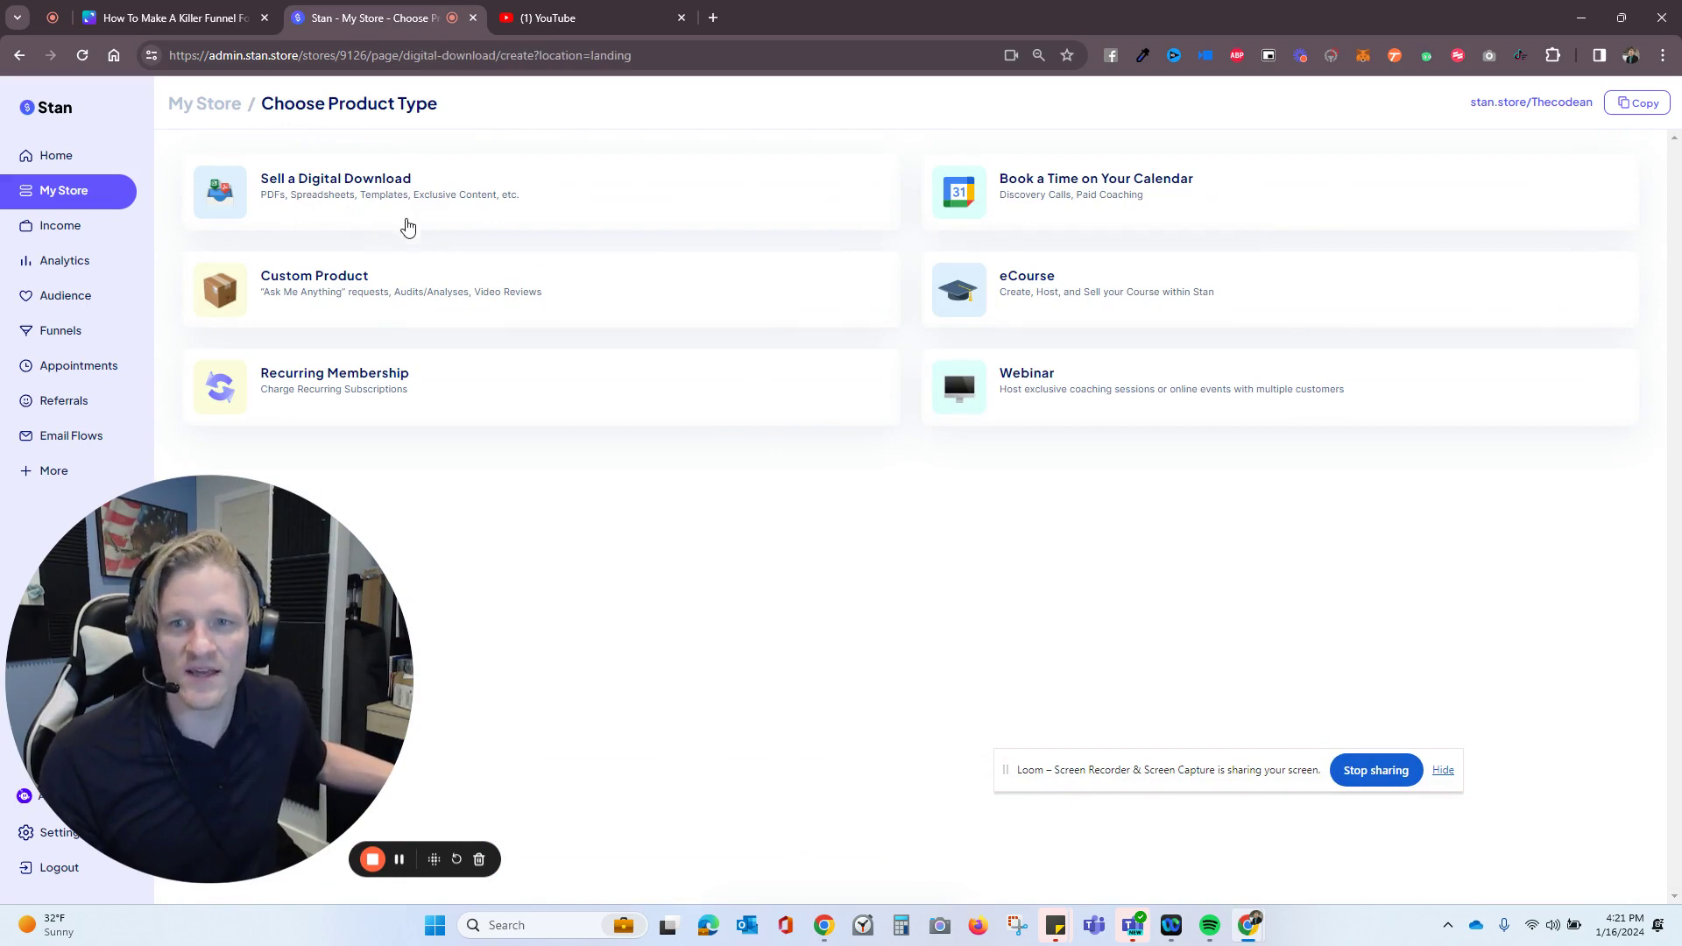
{"action": "scroll", "coordinate": [597, 442], "scroll_direction": "down", "scroll_amount": 5}
{"action": "scroll", "coordinate": [599, 439], "scroll_direction": "down", "scroll_amount": 5}
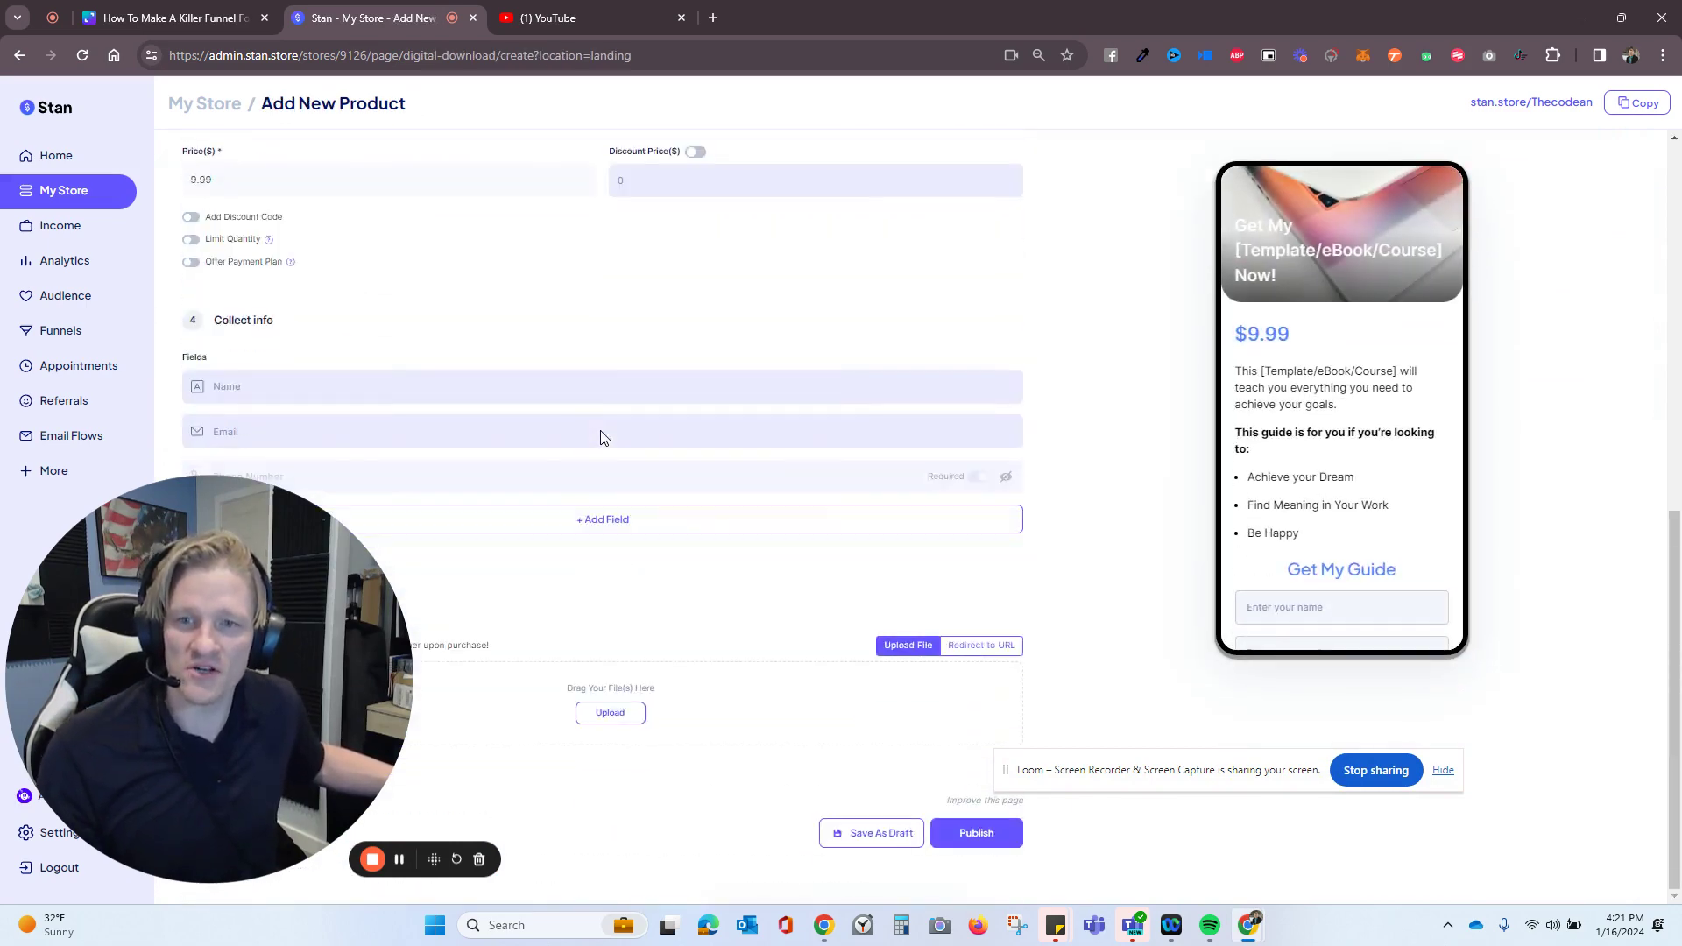
{"action": "scroll", "coordinate": [602, 426], "scroll_direction": "up", "scroll_amount": 5}
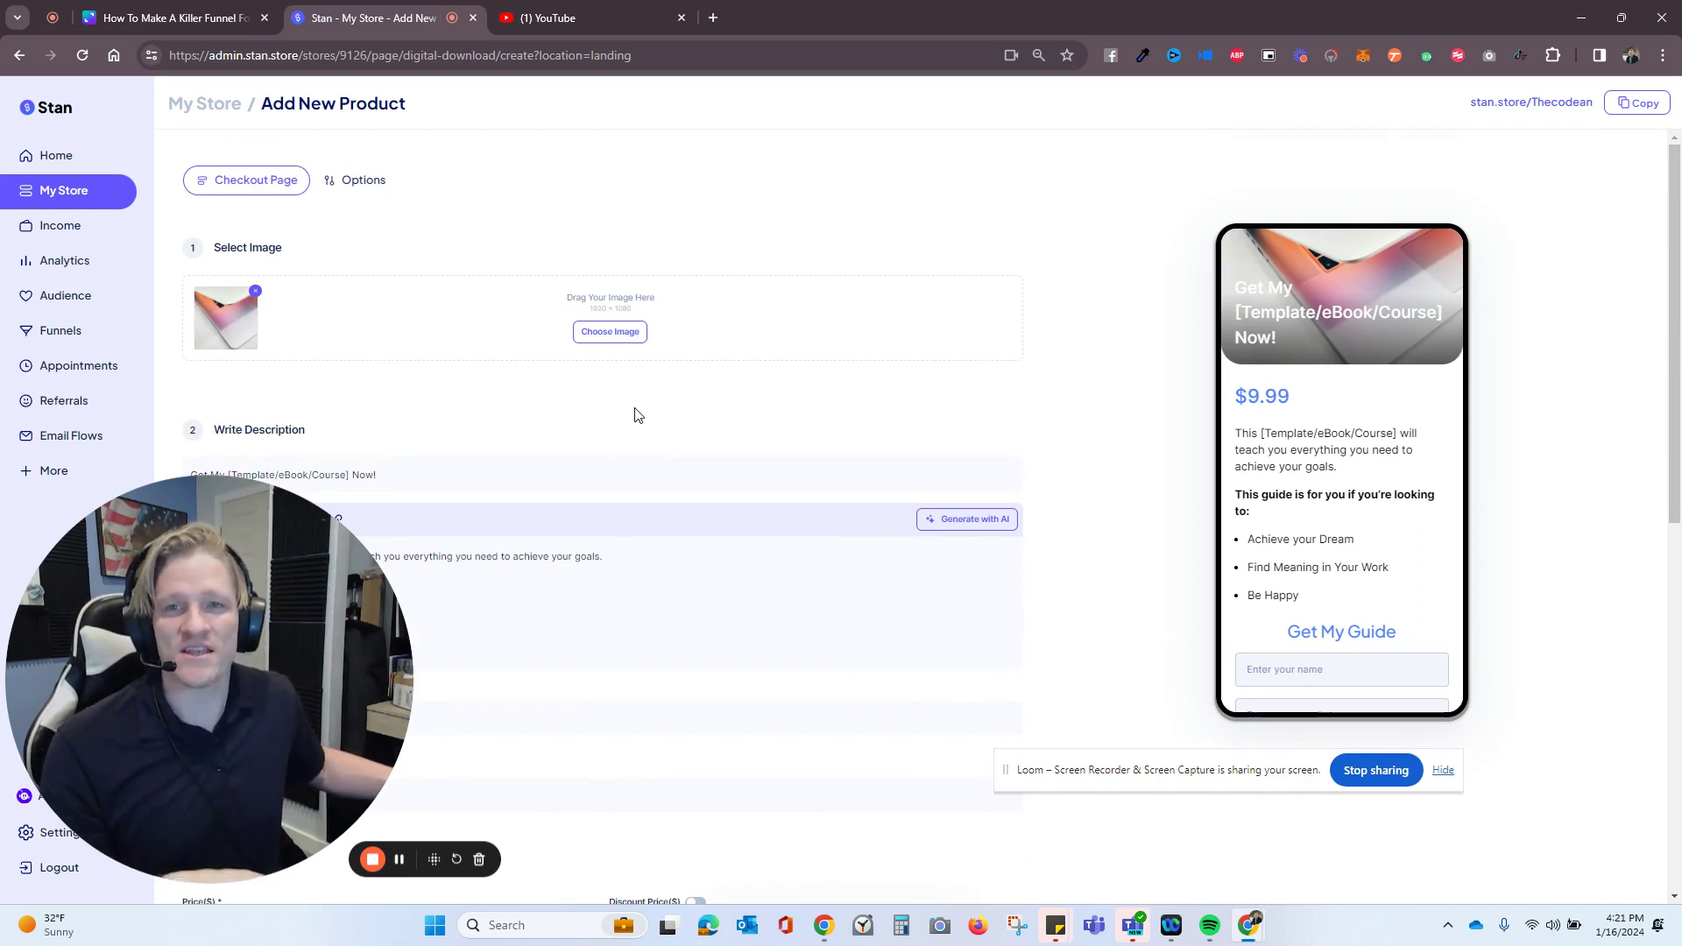
{"action": "scroll", "coordinate": [1372, 516], "scroll_direction": "down", "scroll_amount": 1}
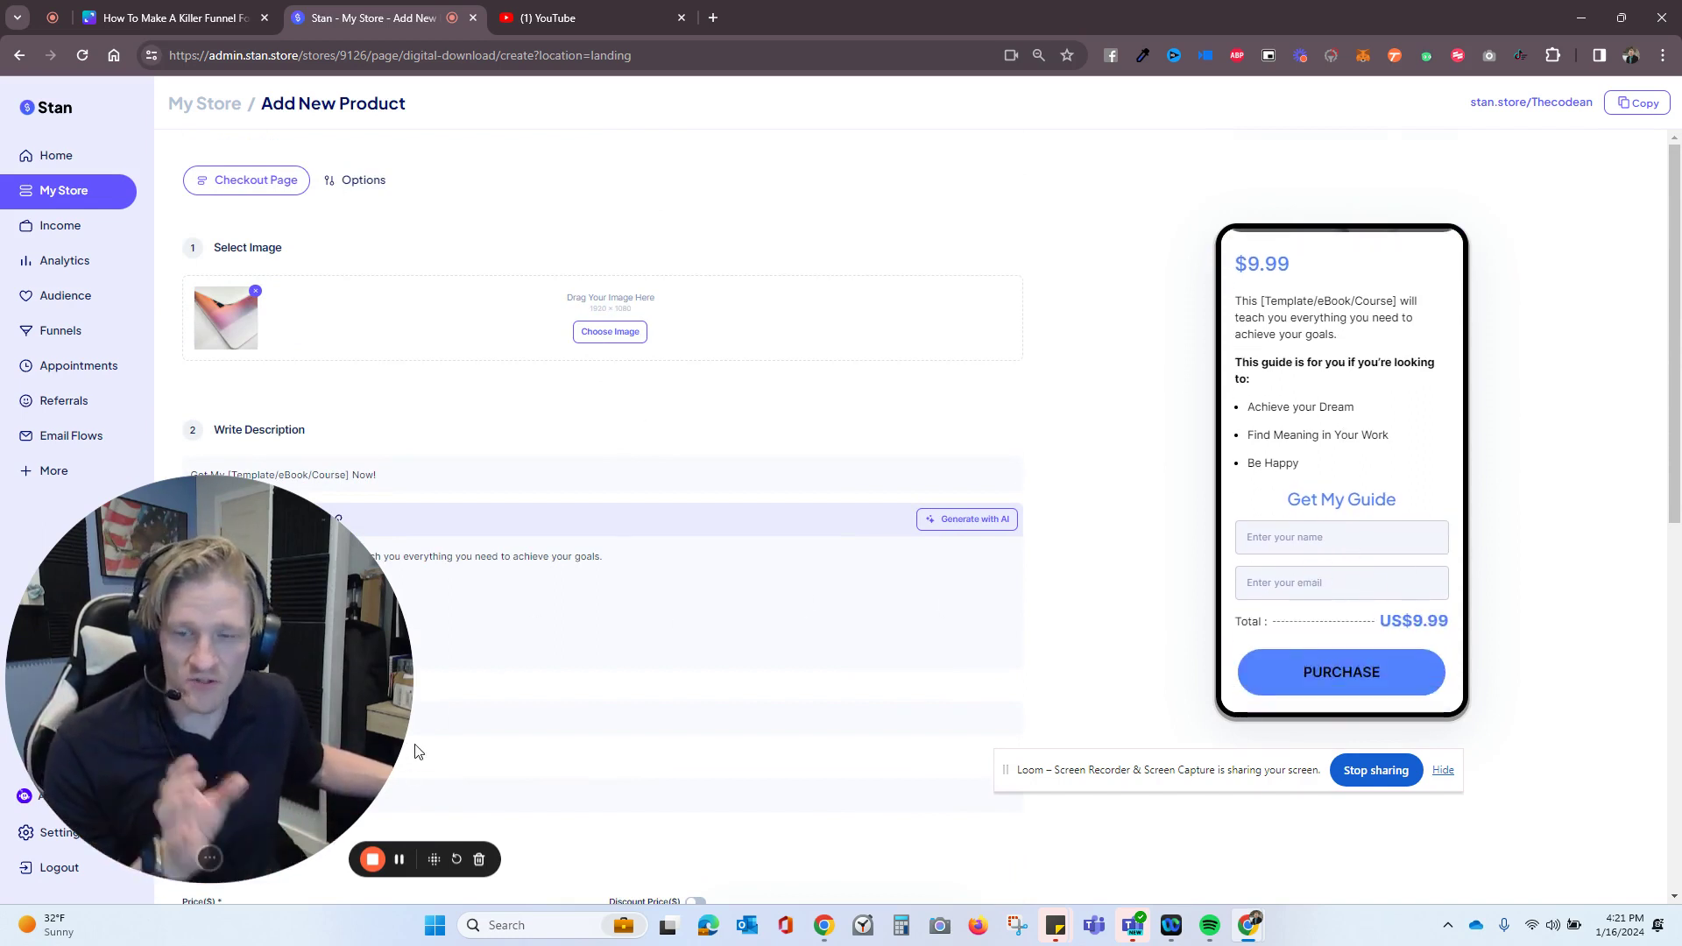
{"action": "left_click_drag", "start_coordinate": [413, 751], "coordinate": [443, 62]}
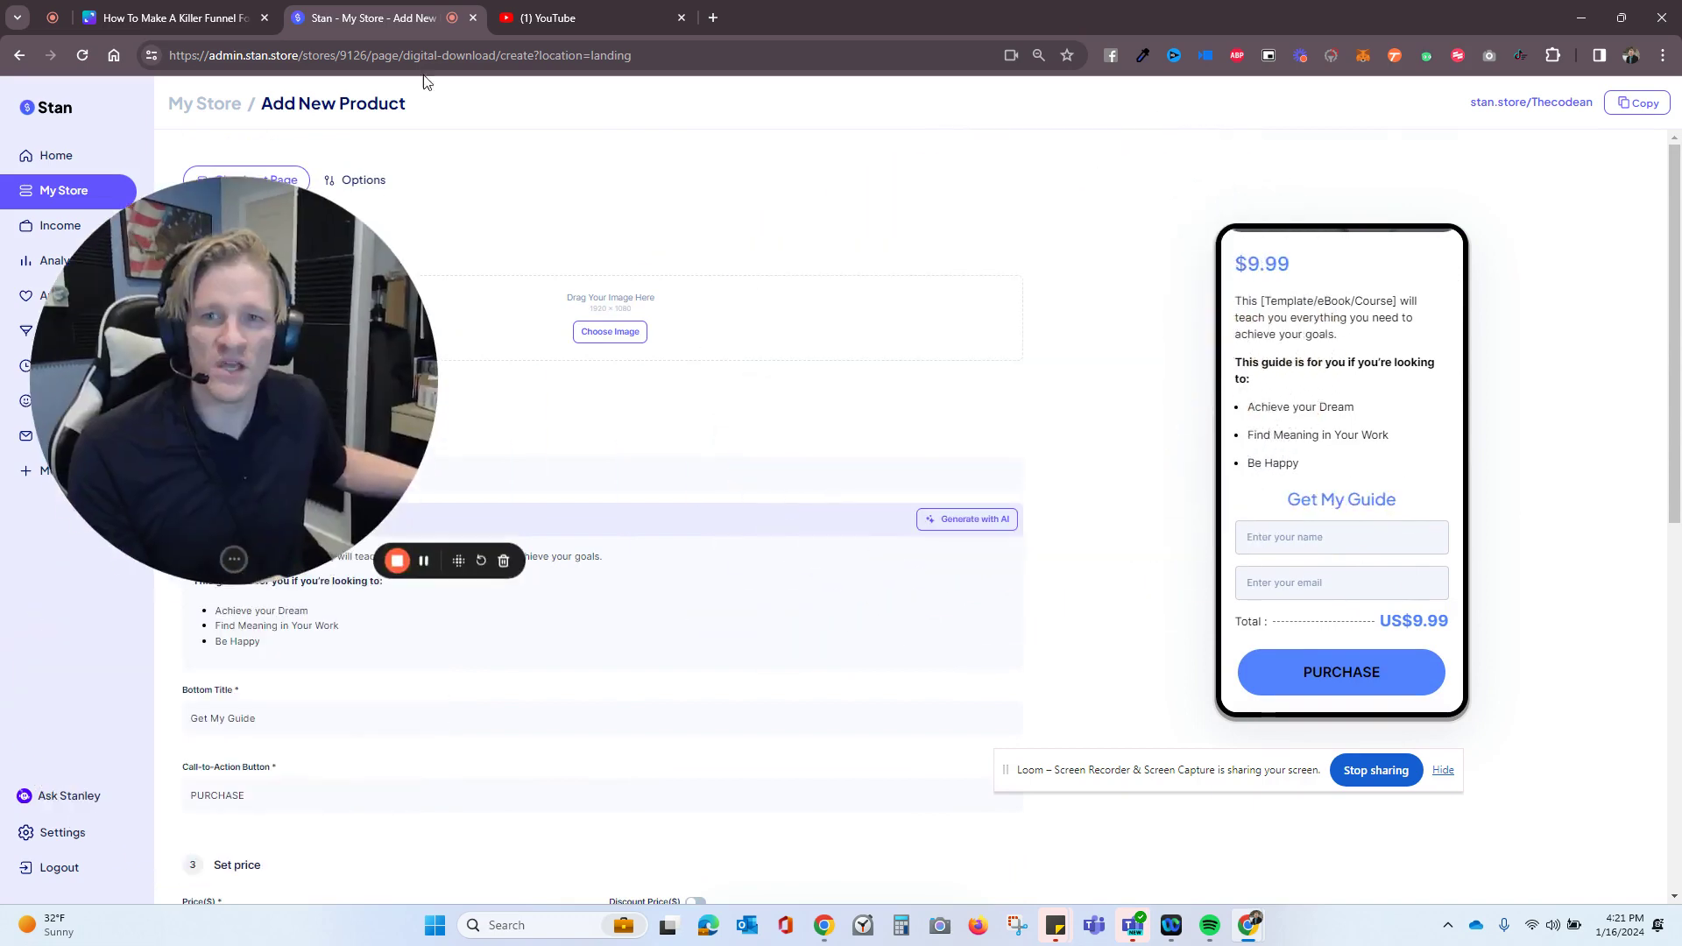
Copy the Glorious choir video's YouTube share link and return to the Stan tab
{"action": "left_click", "coordinate": [600, 28]}
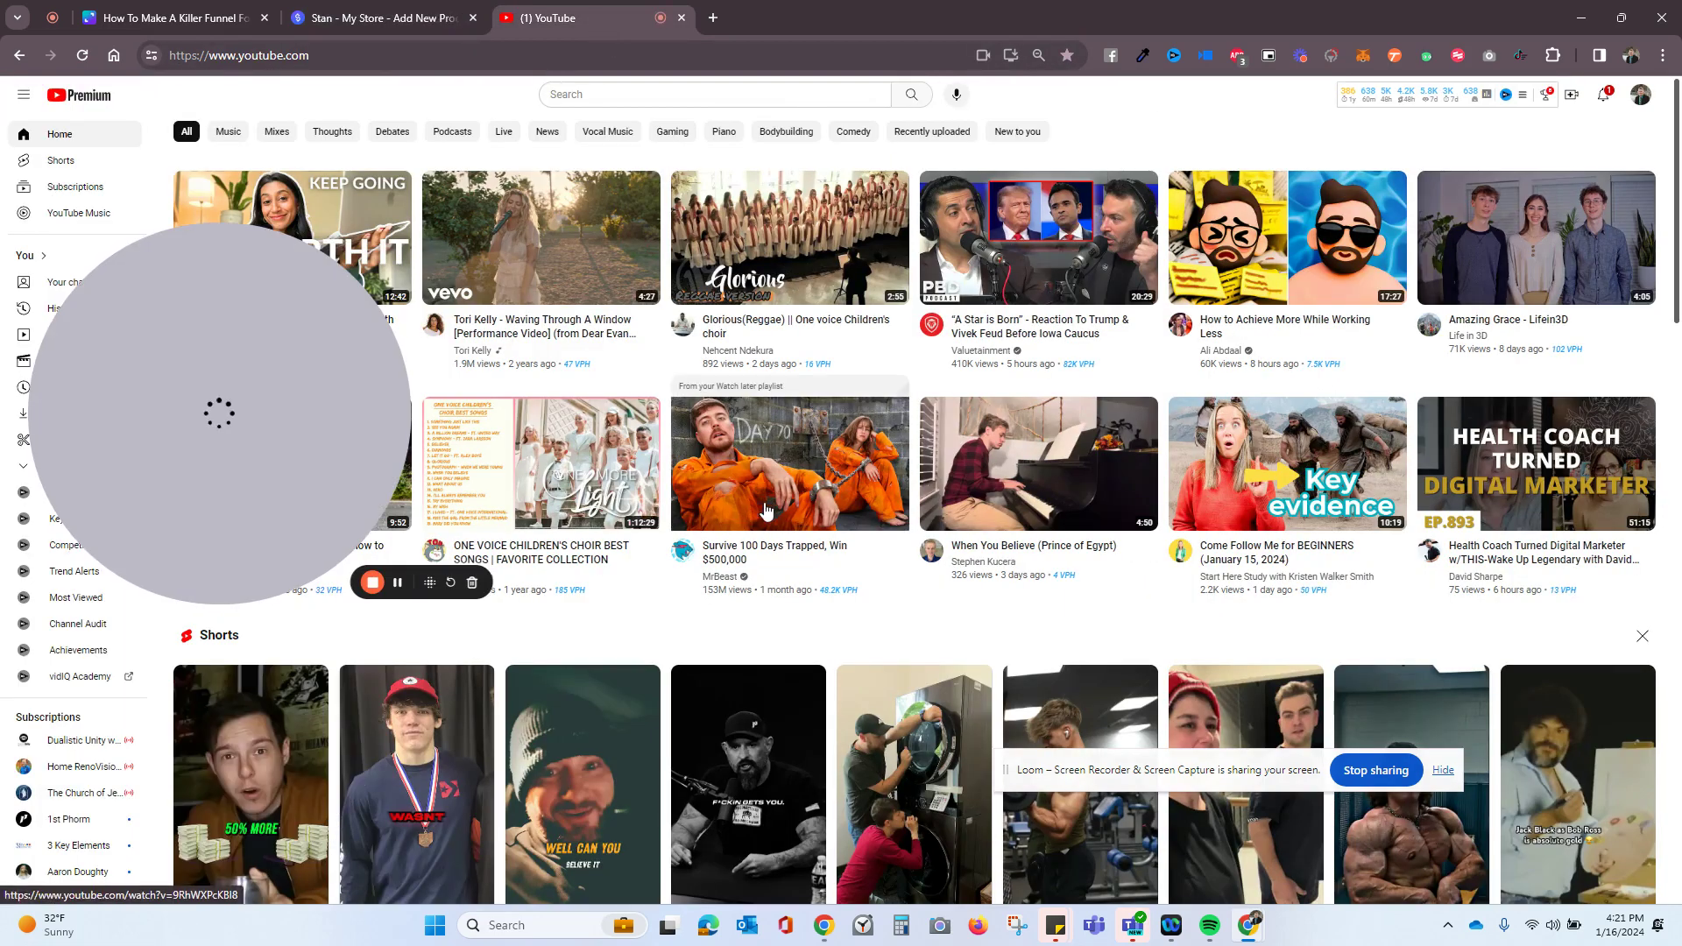
{"action": "left_click", "coordinate": [795, 260]}
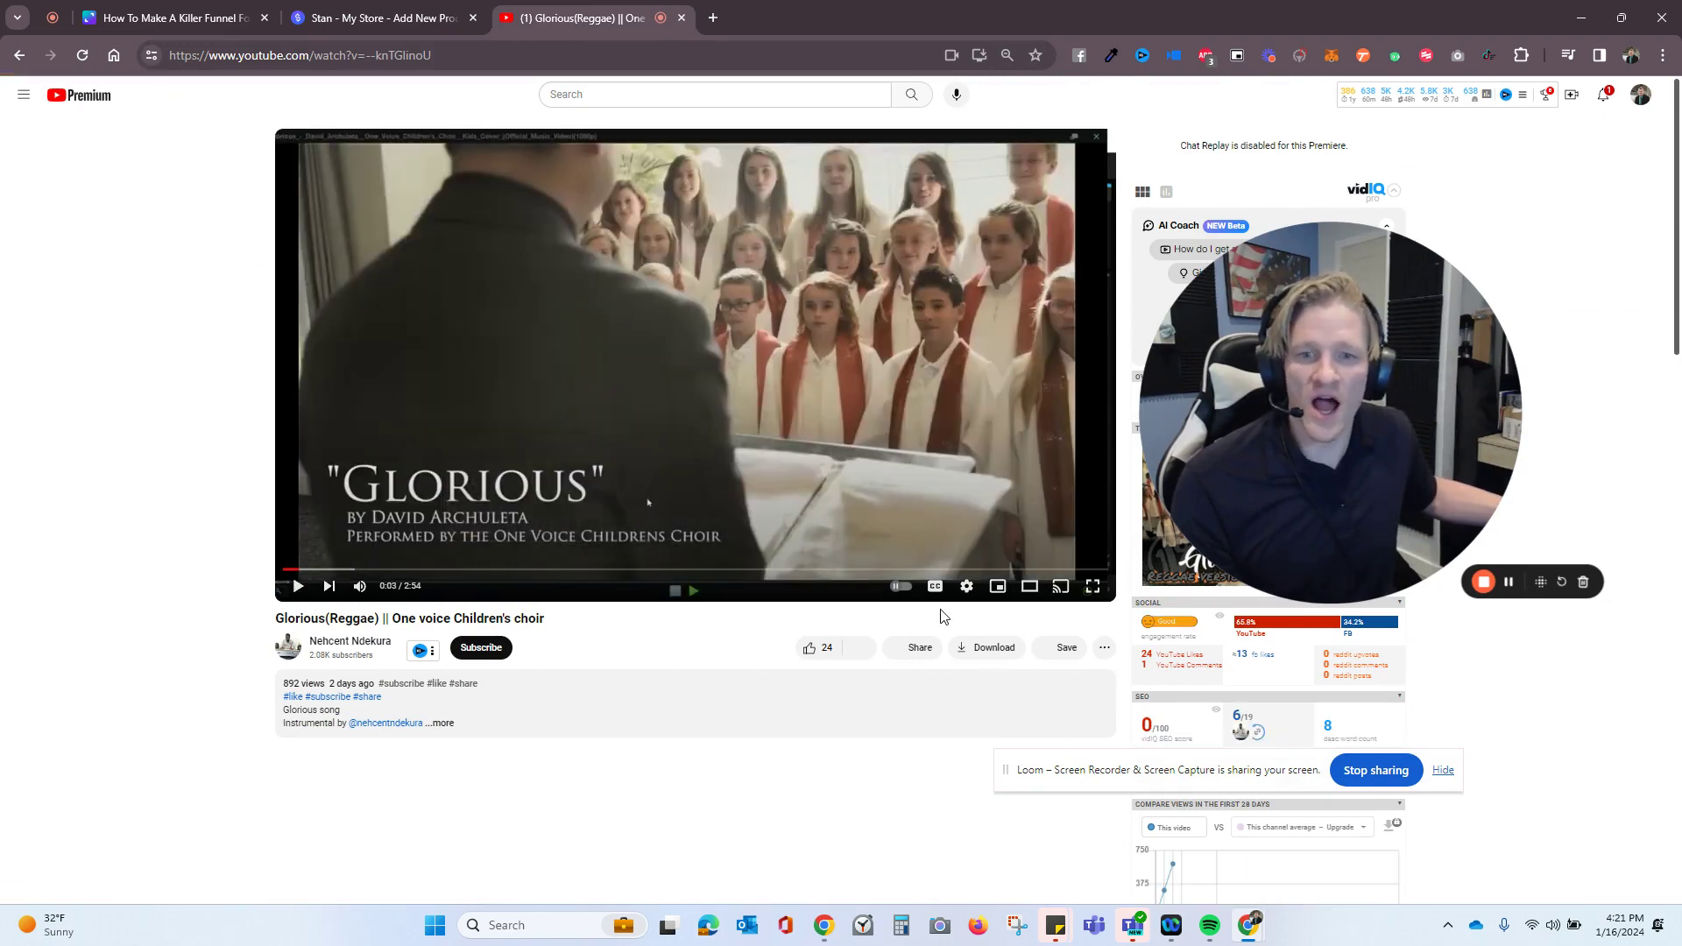
{"action": "left_click", "coordinate": [921, 655]}
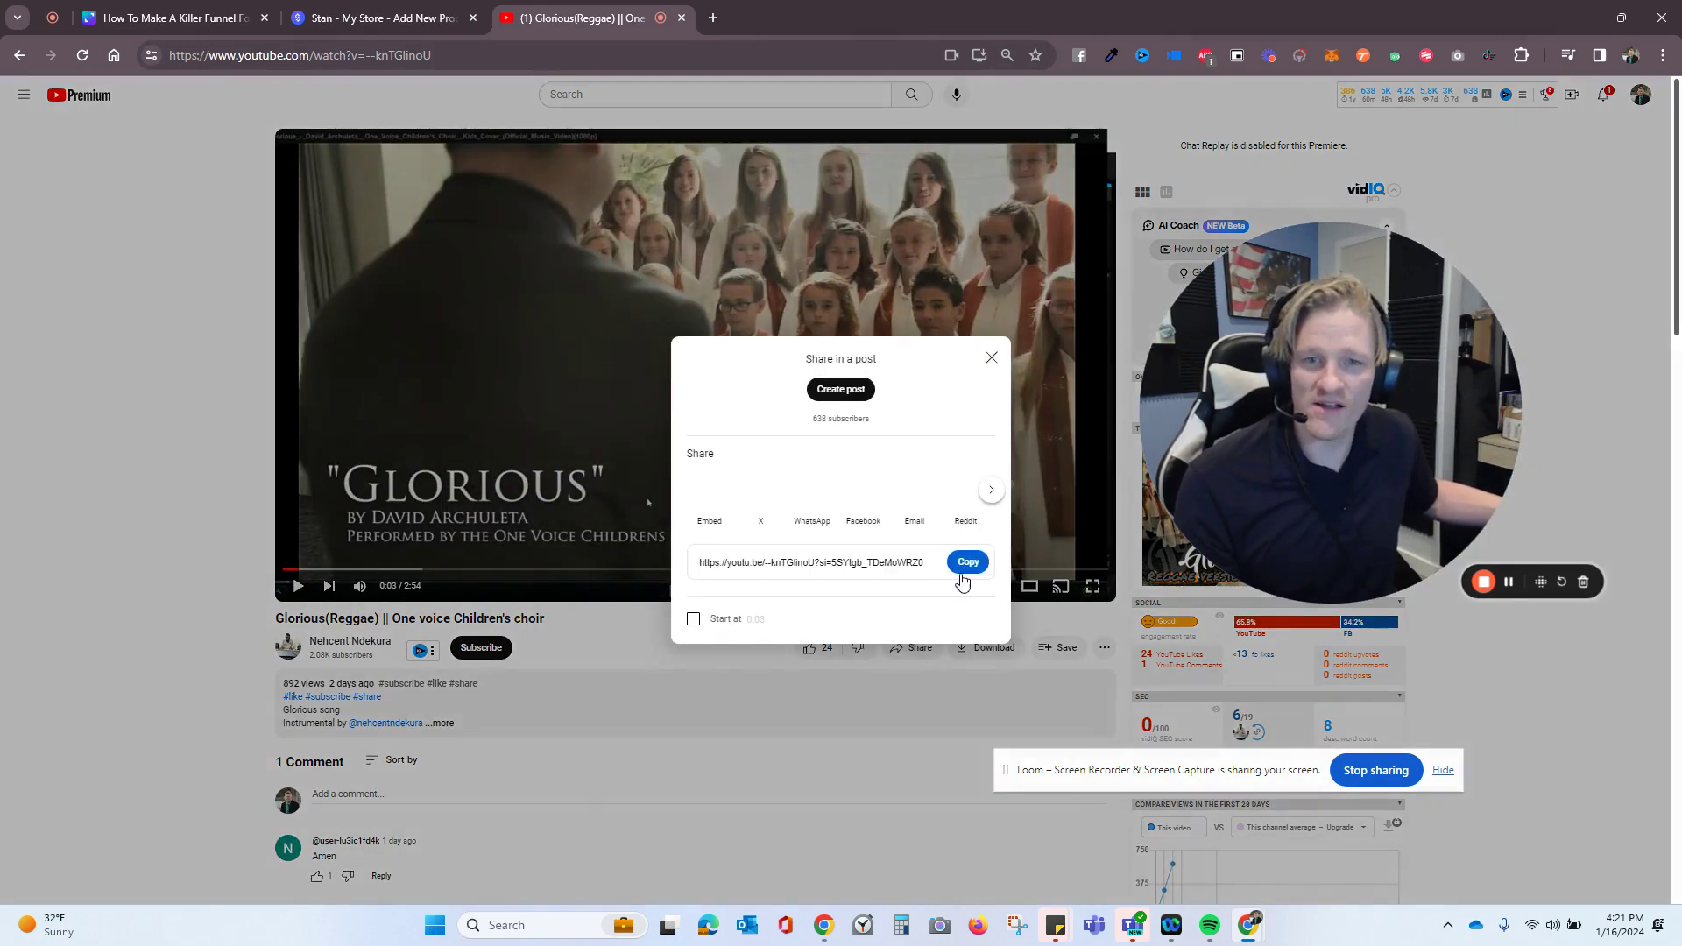
{"action": "left_click", "coordinate": [245, 406]}
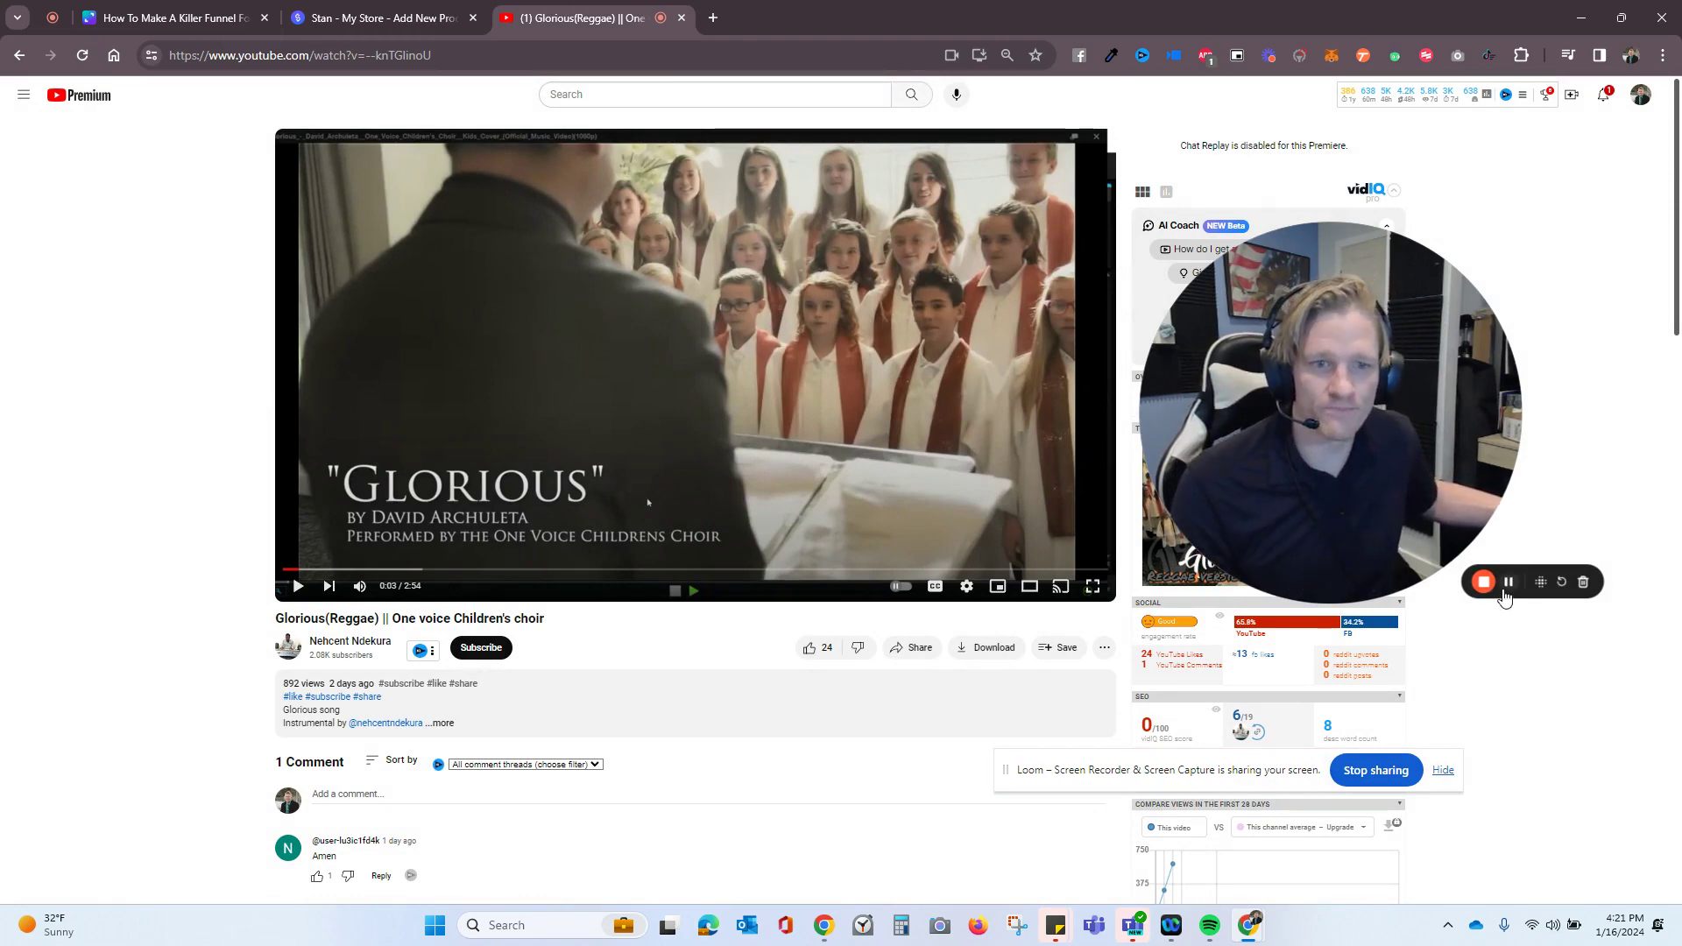
{"action": "key", "text": "ctrl+shift+Tab"}
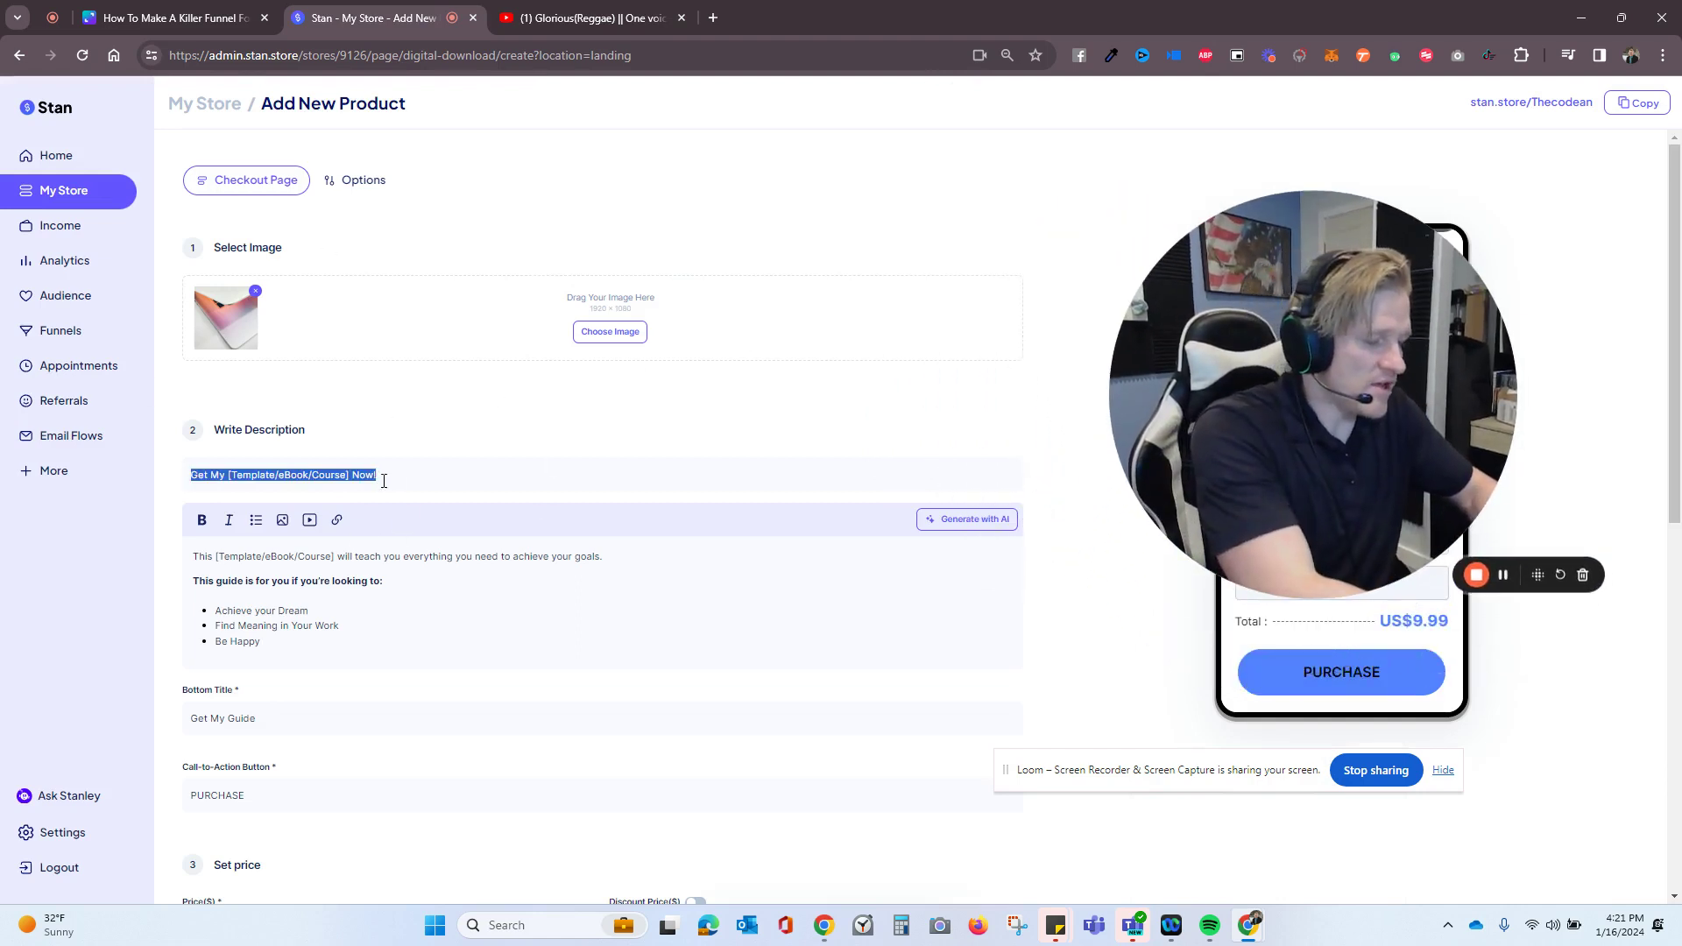
{"action": "type", "text": "Free Video Shows"}
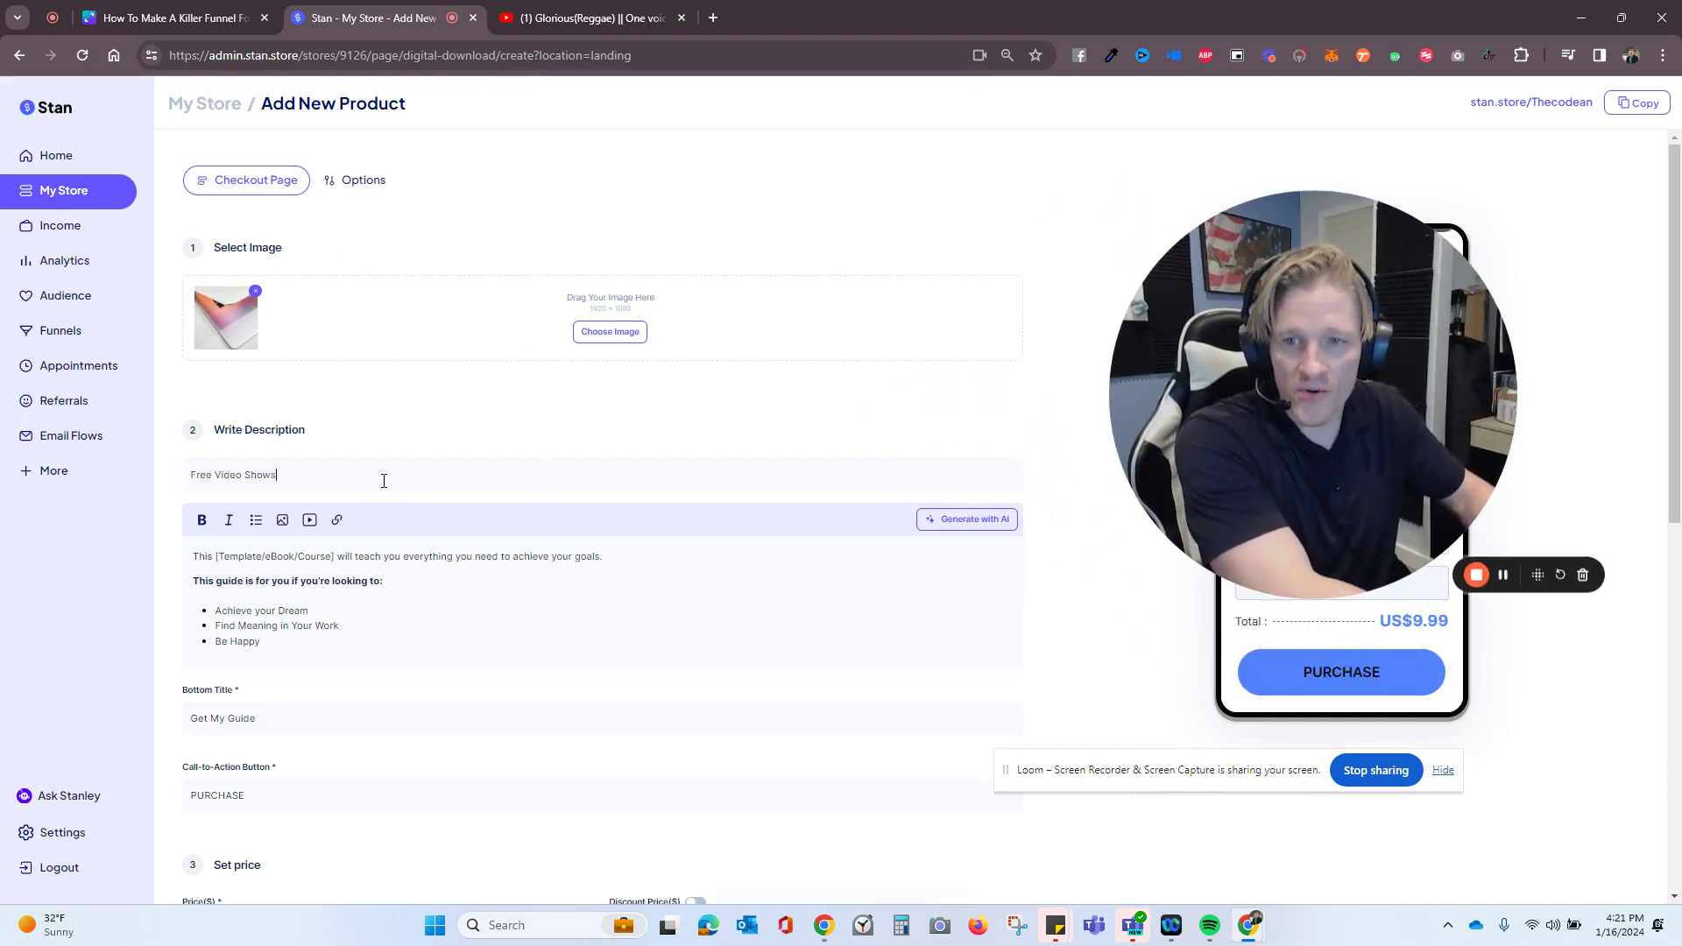
{"action": "type", "text": "."}
Adjust the burn-belly-fat headline and begin choosing a stock cover image
{"action": "mouse_move", "coordinate": [1241, 395]}
{"action": "left_mouse_down"}
{"action": "mouse_move", "coordinate": [378, 658]}
{"action": "mouse_move", "coordinate": [180, 694]}
{"action": "left_mouse_up"}
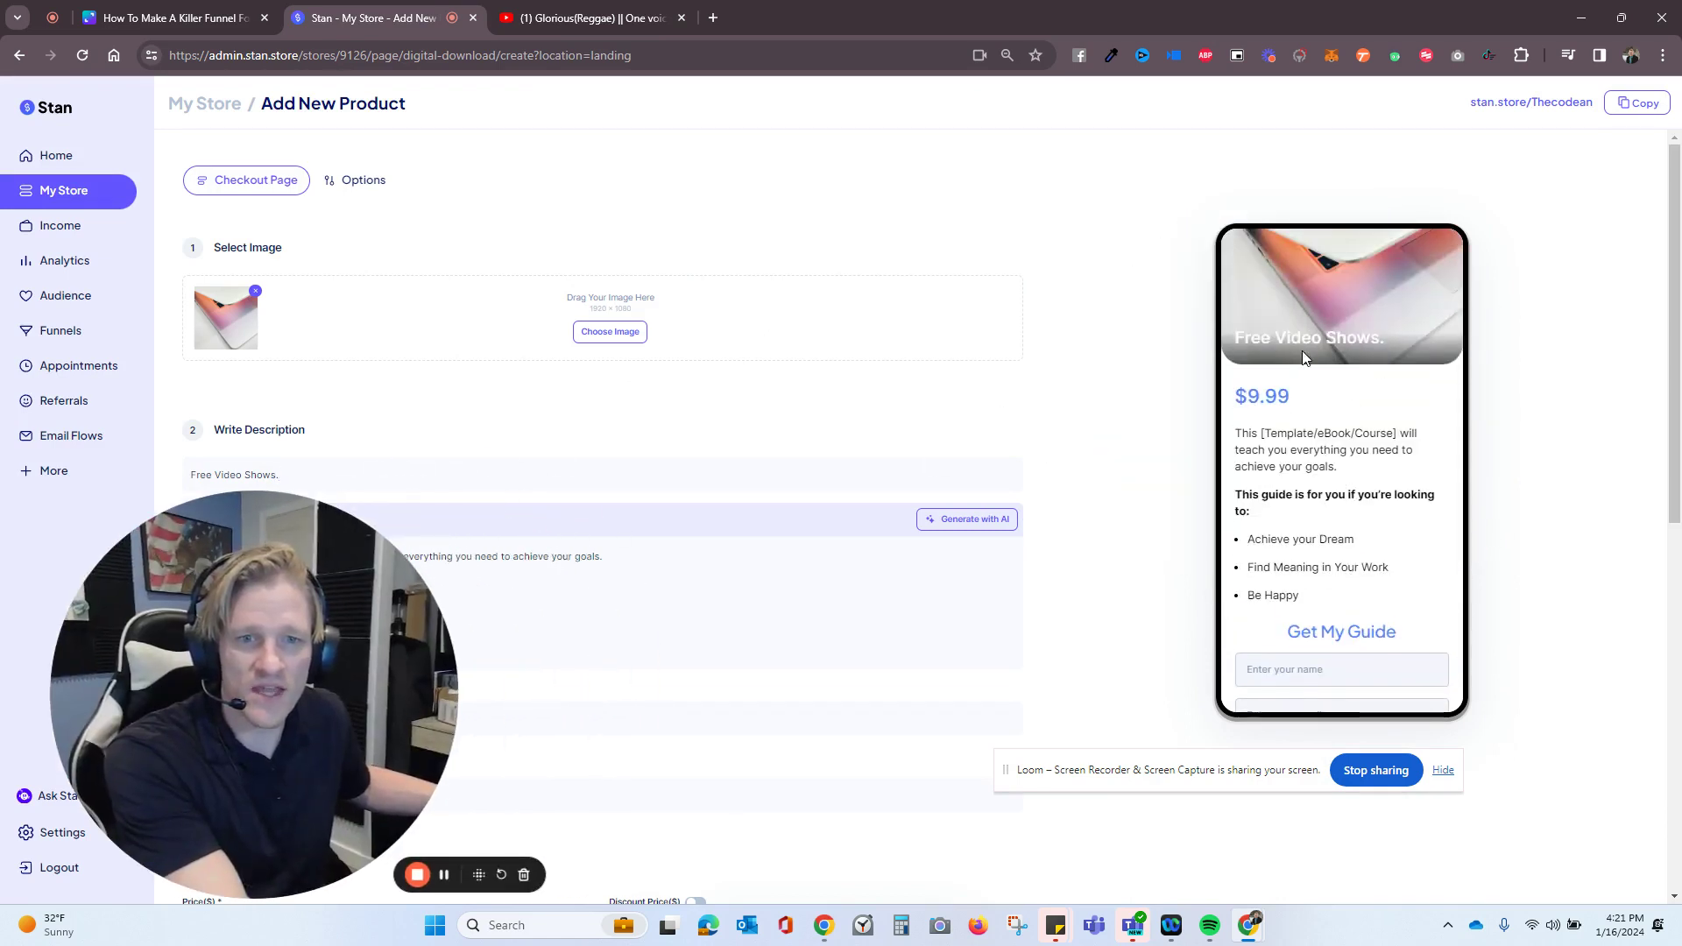
{"action": "left_click_drag", "start_coordinate": [259, 604], "coordinate": [888, 604]}
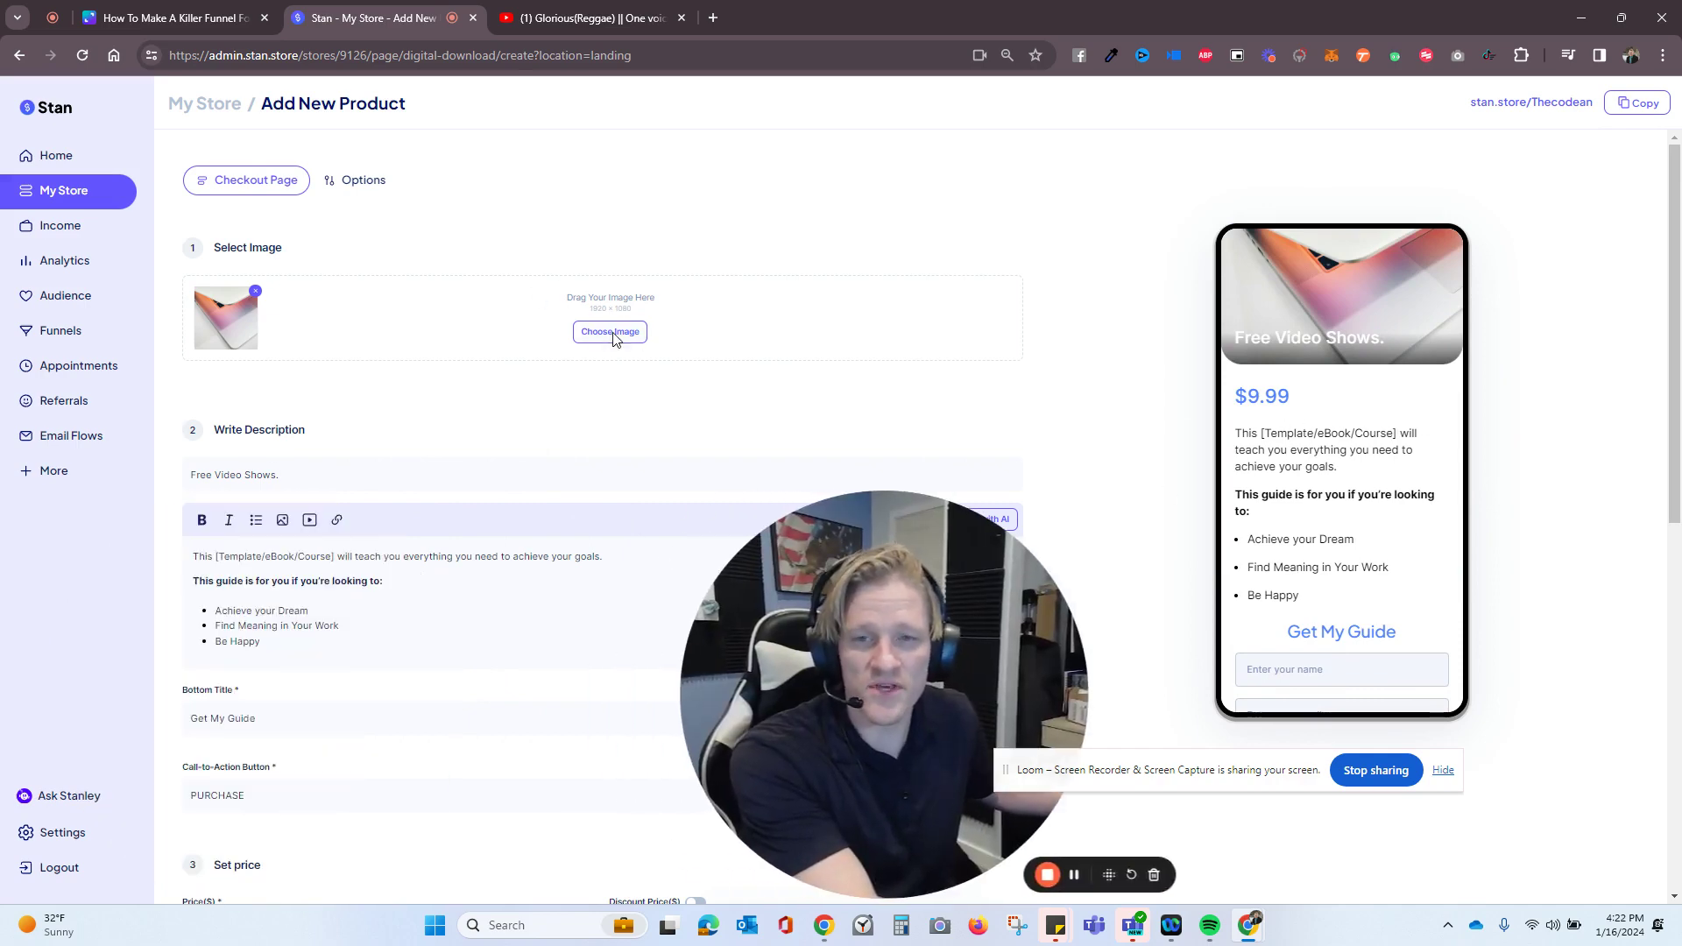
{"action": "left_click", "coordinate": [612, 333]}
{"action": "left_click", "coordinate": [714, 264]}
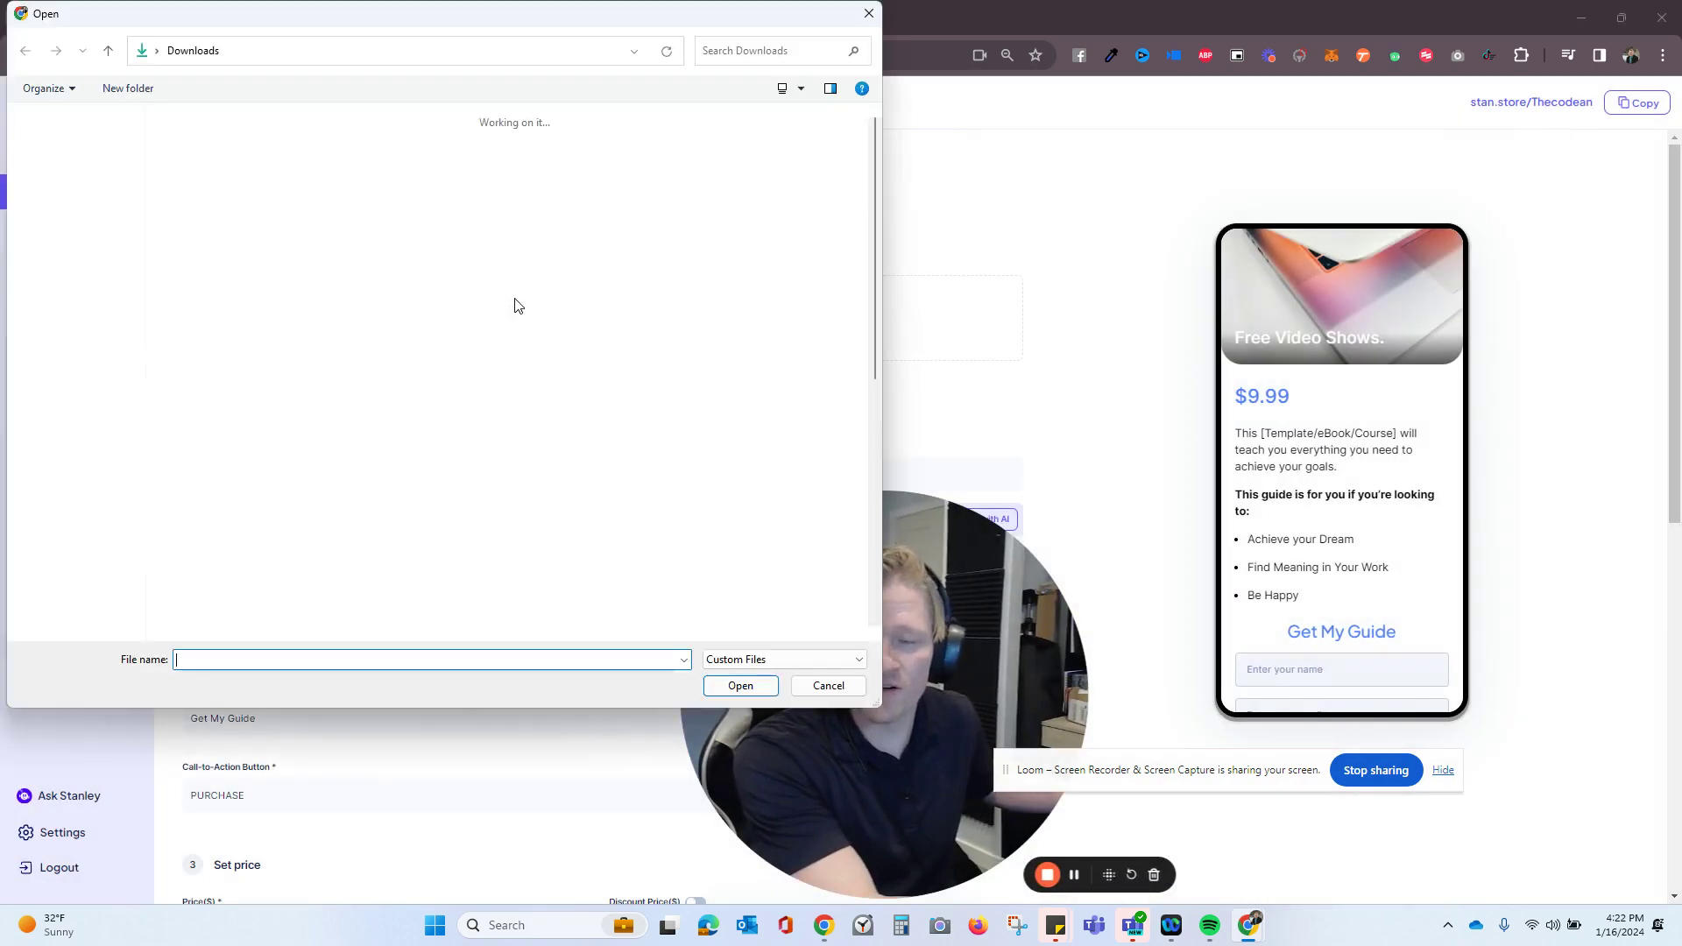
{"action": "left_click", "coordinate": [867, 15]}
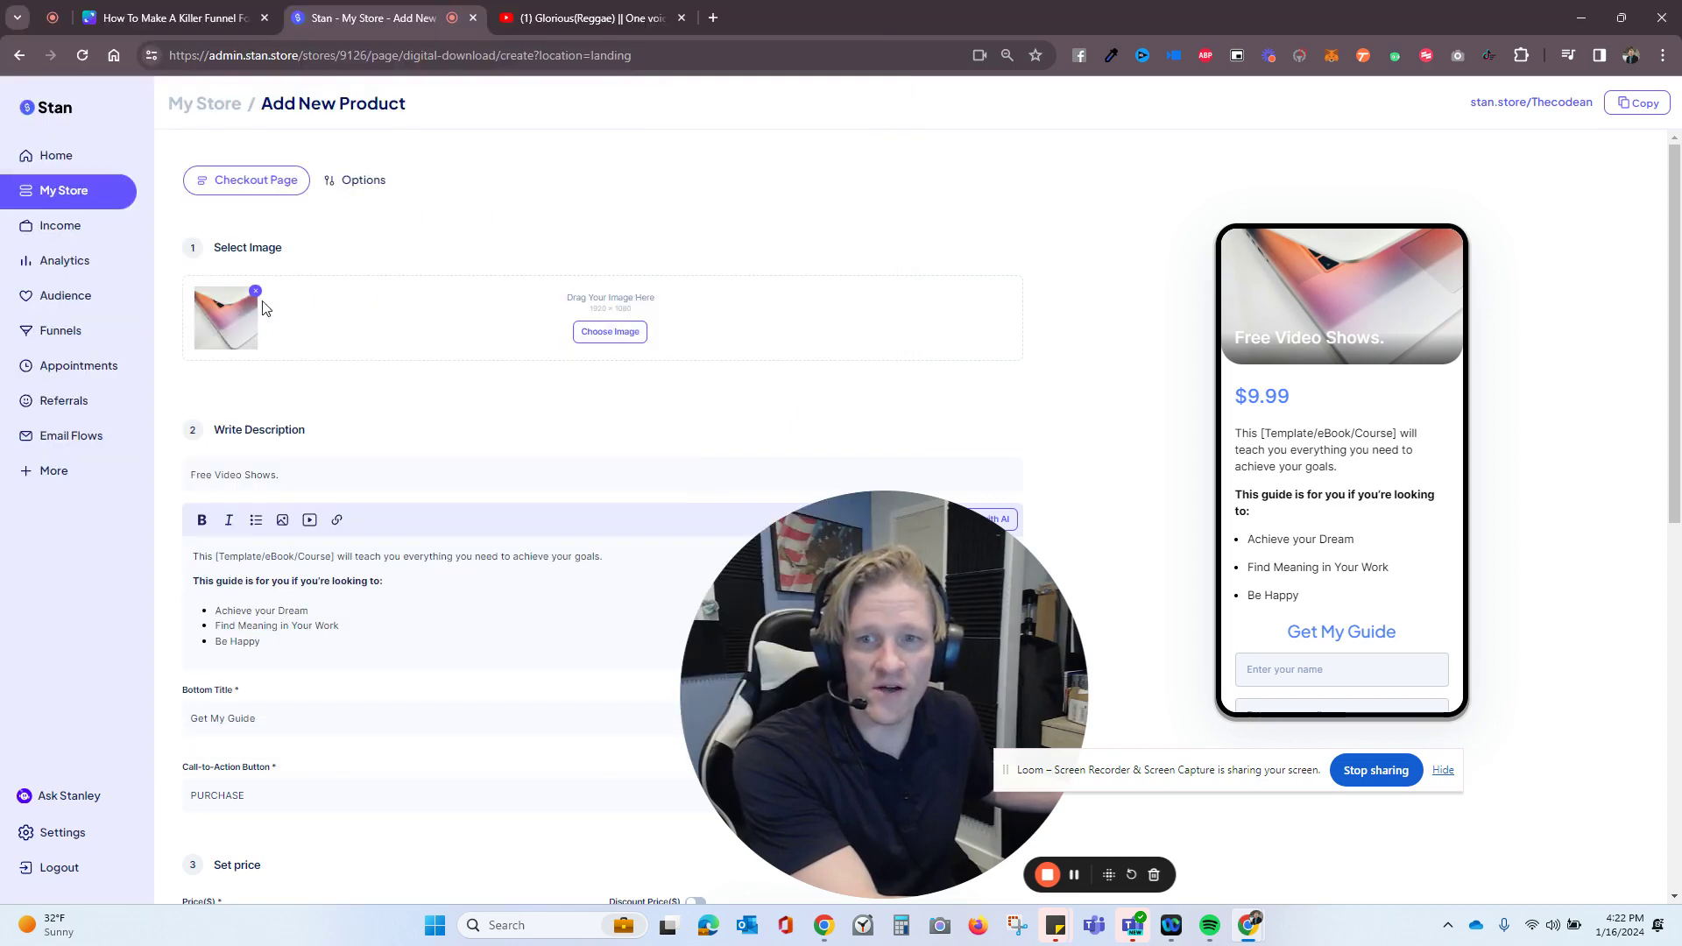
{"action": "left_click", "coordinate": [629, 335]}
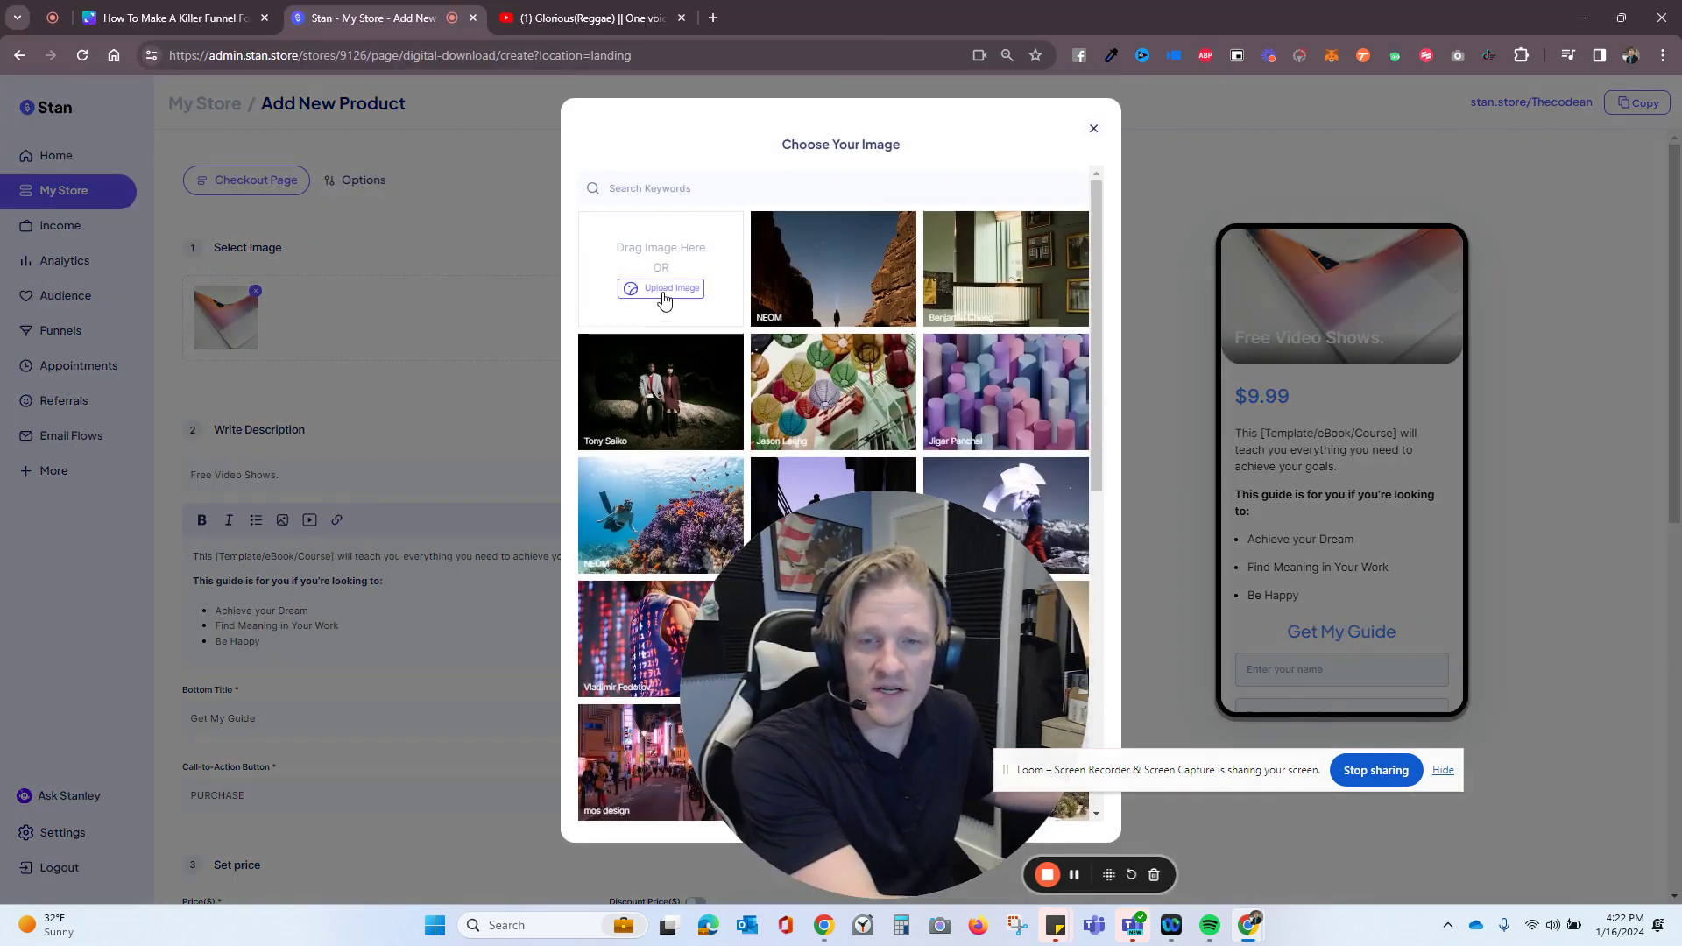
{"action": "scroll", "coordinate": [664, 299], "scroll_direction": "down", "scroll_amount": 3}
{"action": "scroll", "coordinate": [755, 225], "scroll_direction": "up", "scroll_amount": 3}
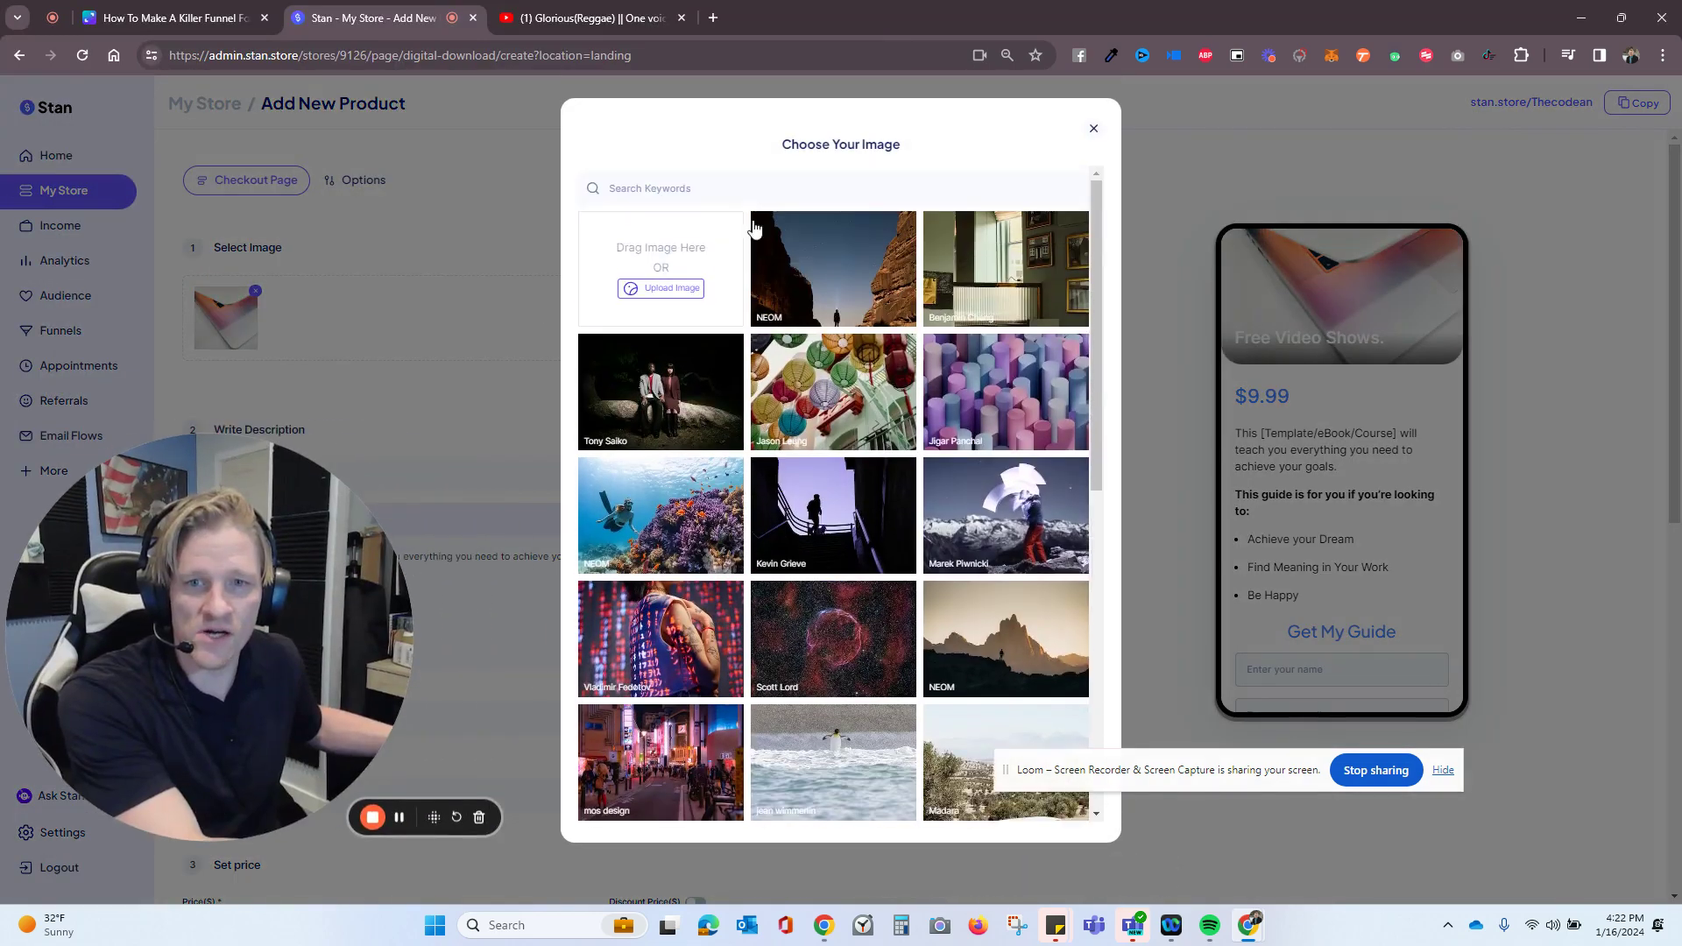
Search stock photos for 'health', crop the woman-exercising cover, and edit the description
{"action": "left_click", "coordinate": [752, 190]}
{"action": "type", "text": "supple"}
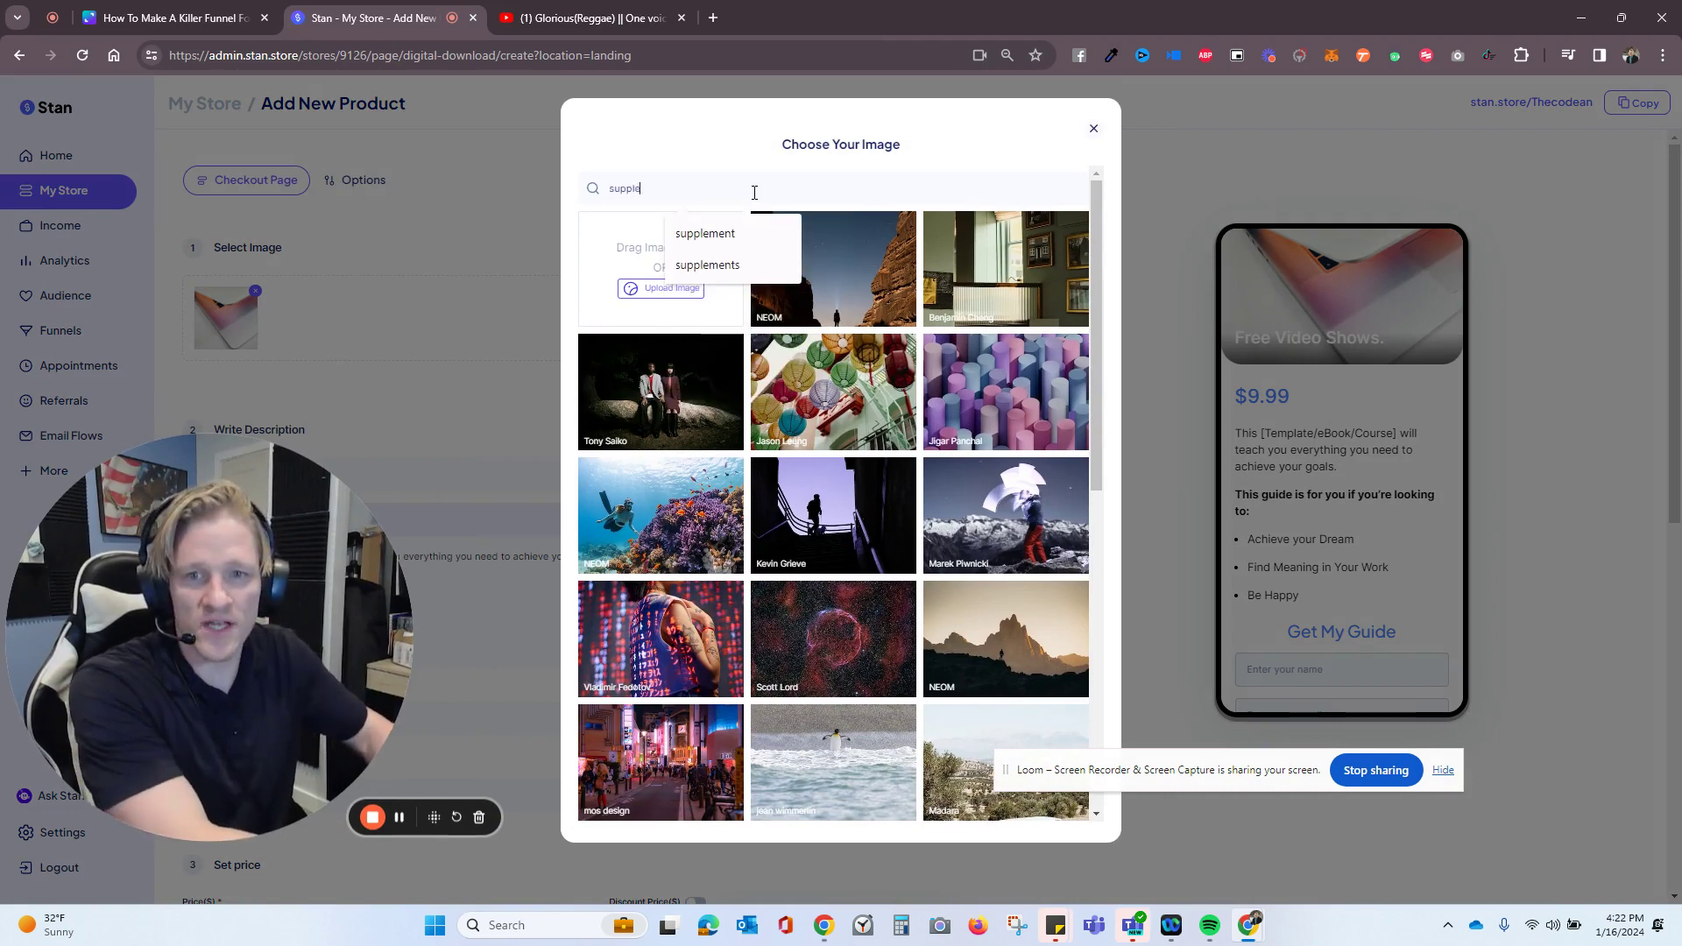
{"action": "type", "text": "ments"}
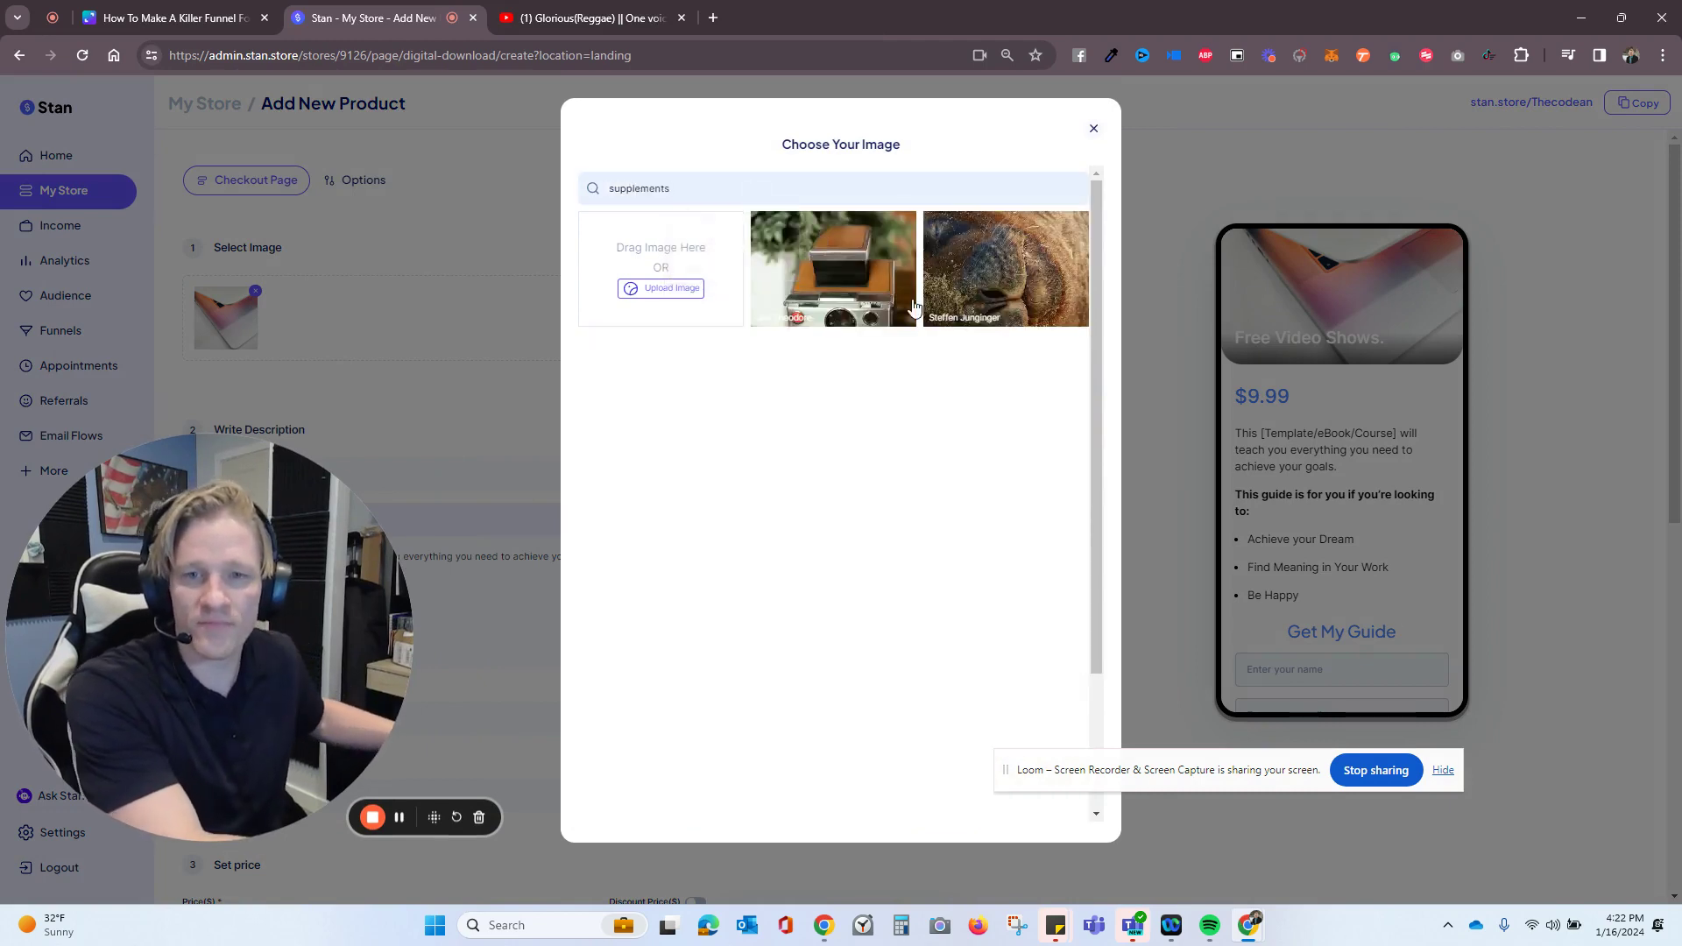
{"action": "double_click", "coordinate": [706, 188]}
{"action": "type", "text": "health"}
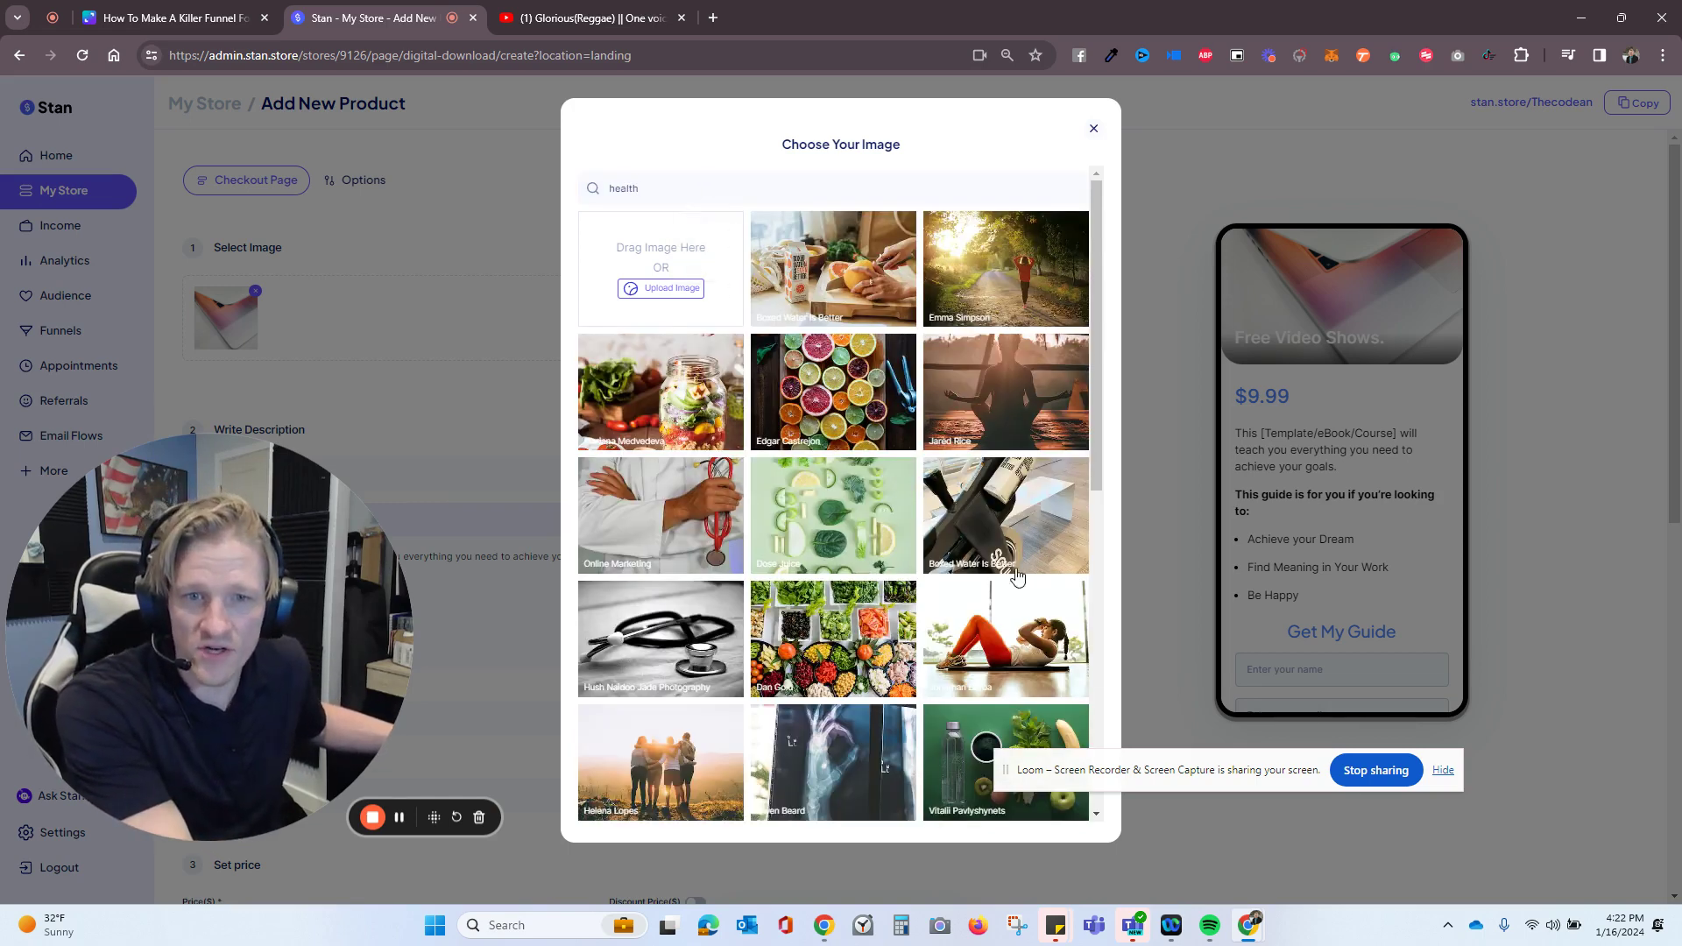
{"action": "left_click", "coordinate": [1033, 658]}
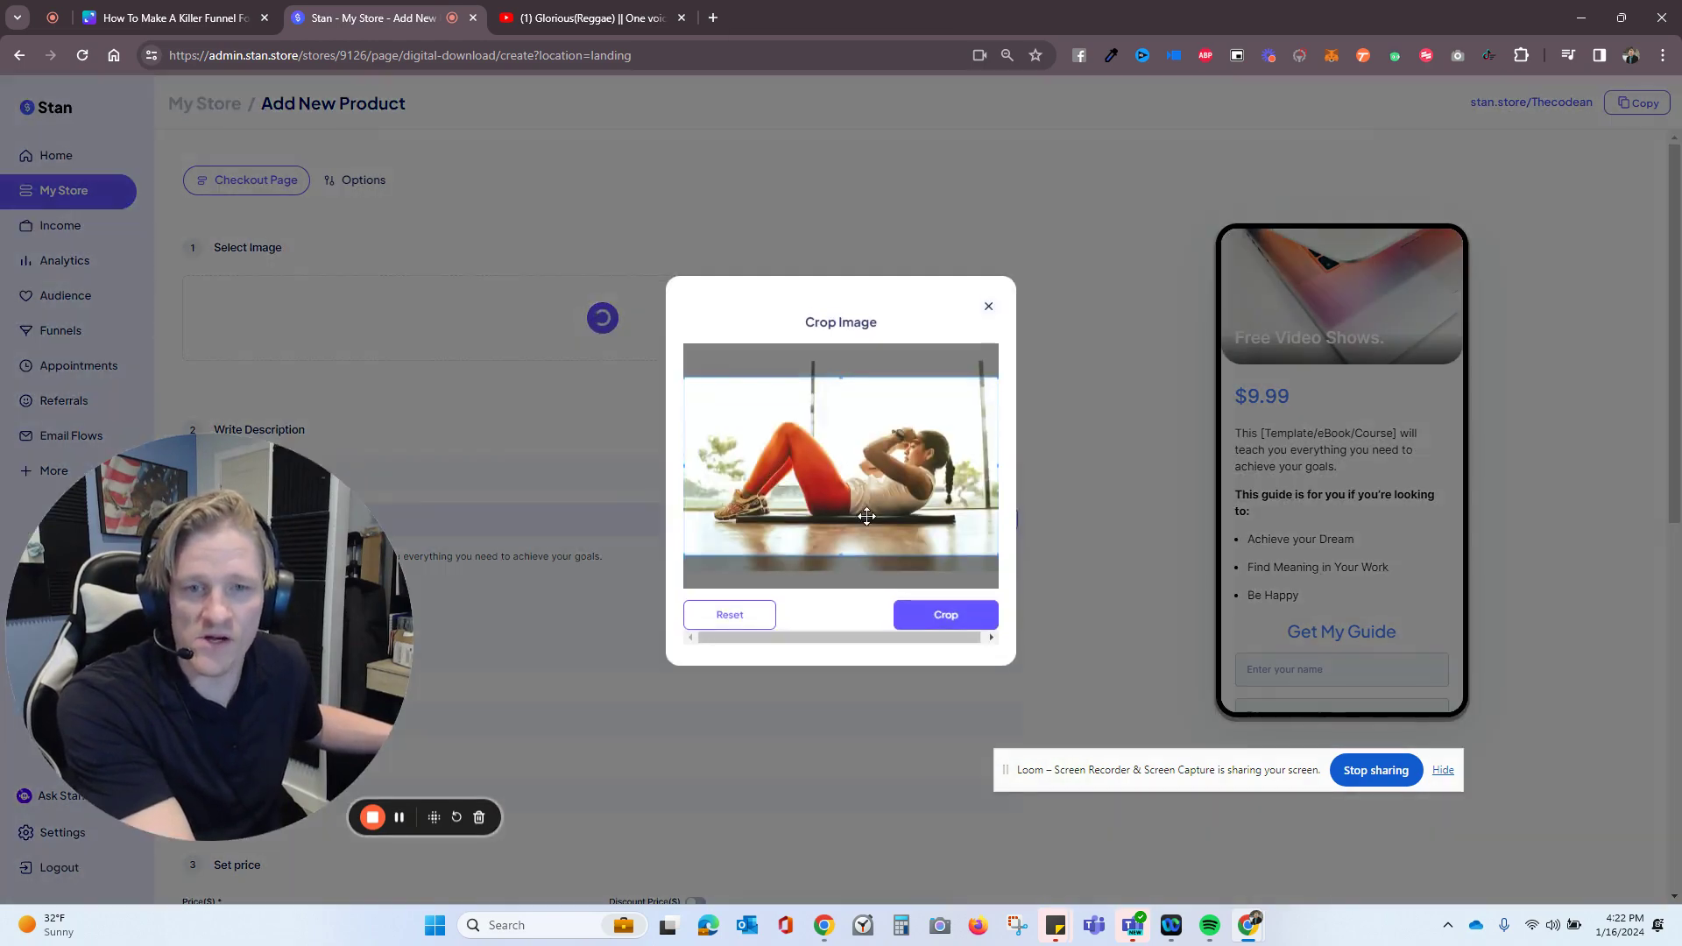
{"action": "left_click", "coordinate": [949, 618]}
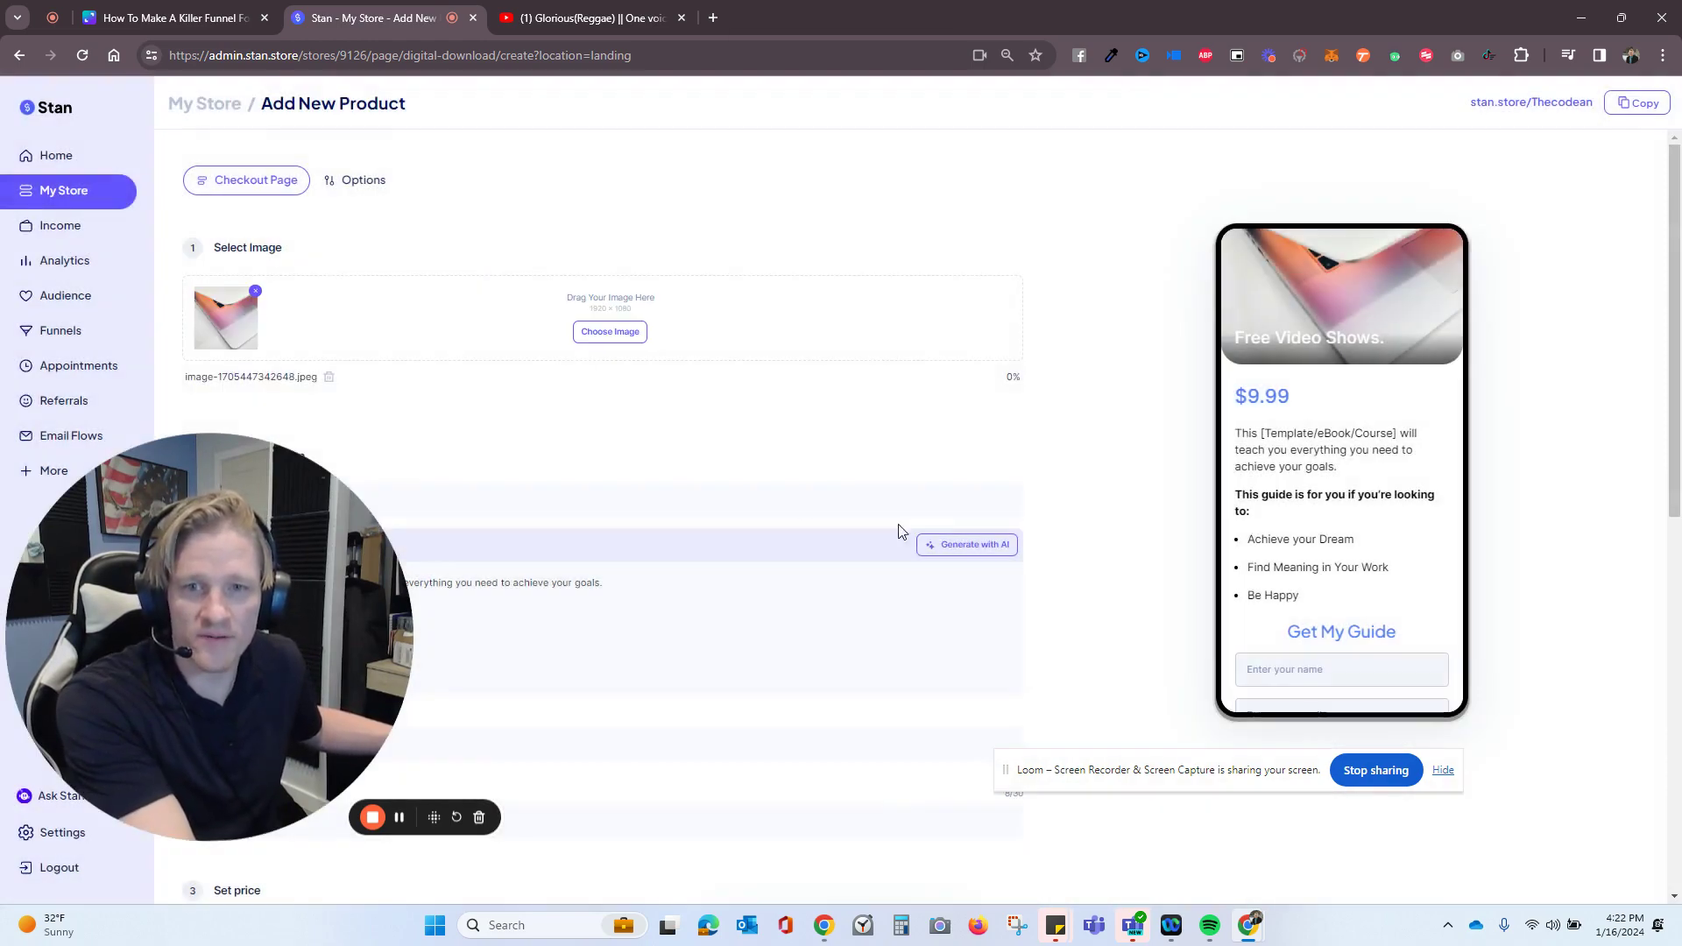
{"action": "scroll", "coordinate": [532, 471], "scroll_direction": "down", "scroll_amount": 1}
{"action": "left_click_drag", "start_coordinate": [312, 601], "coordinate": [1206, 637]}
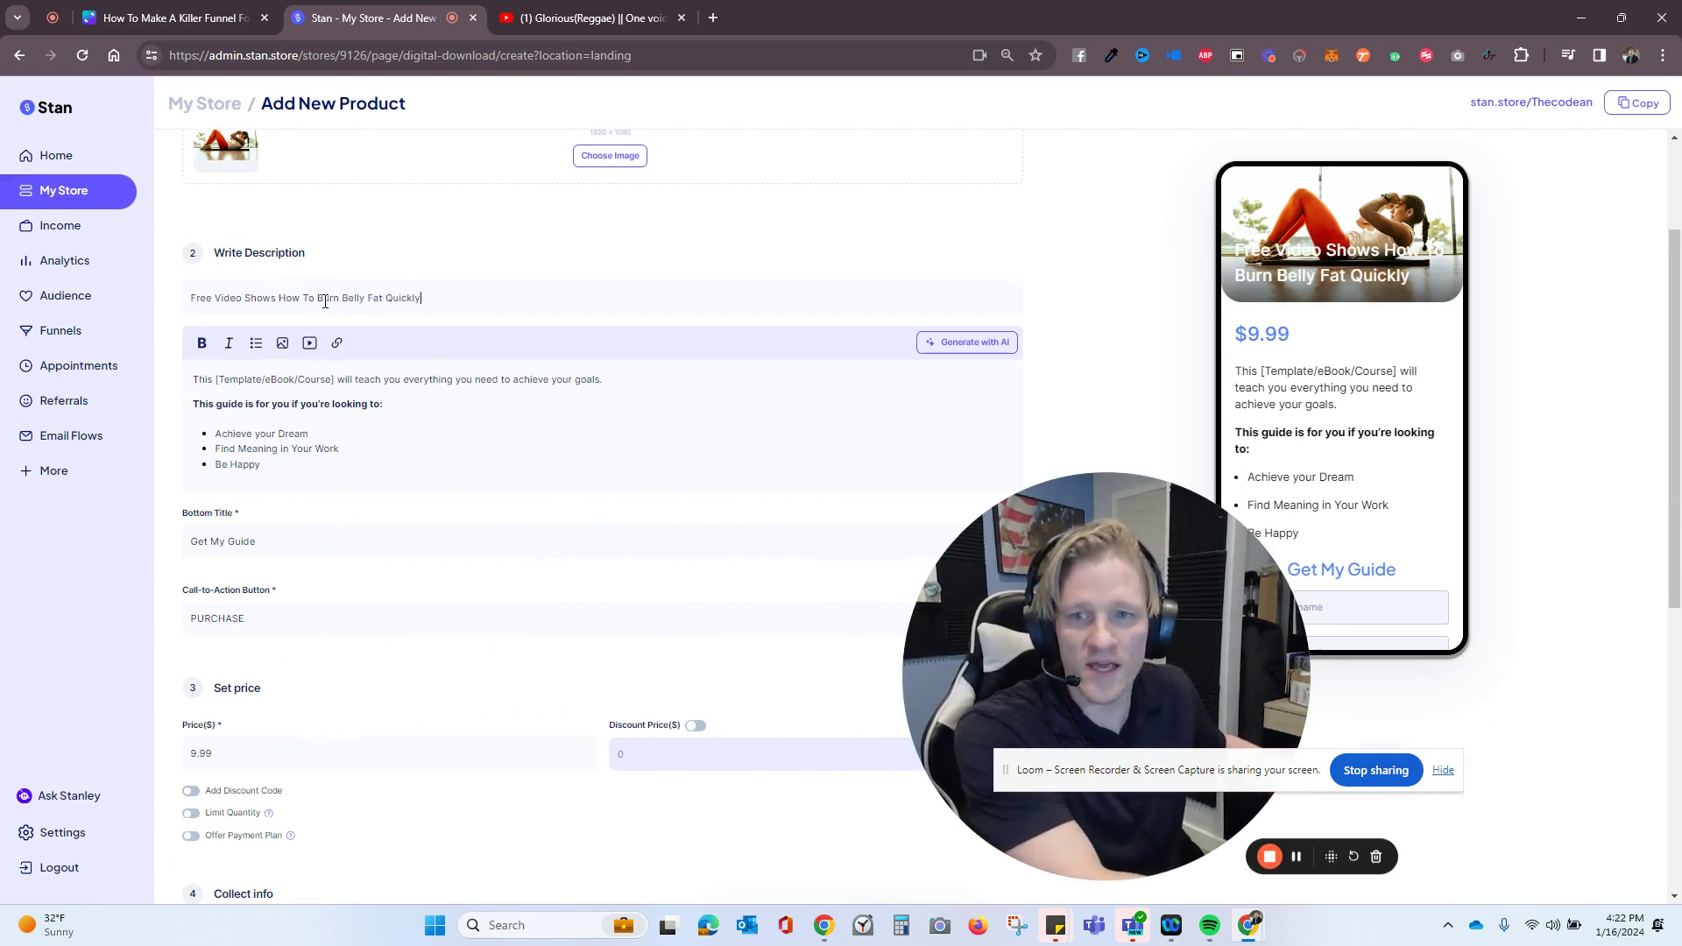
{"action": "scroll", "coordinate": [346, 432], "scroll_direction": "down", "scroll_amount": 1}
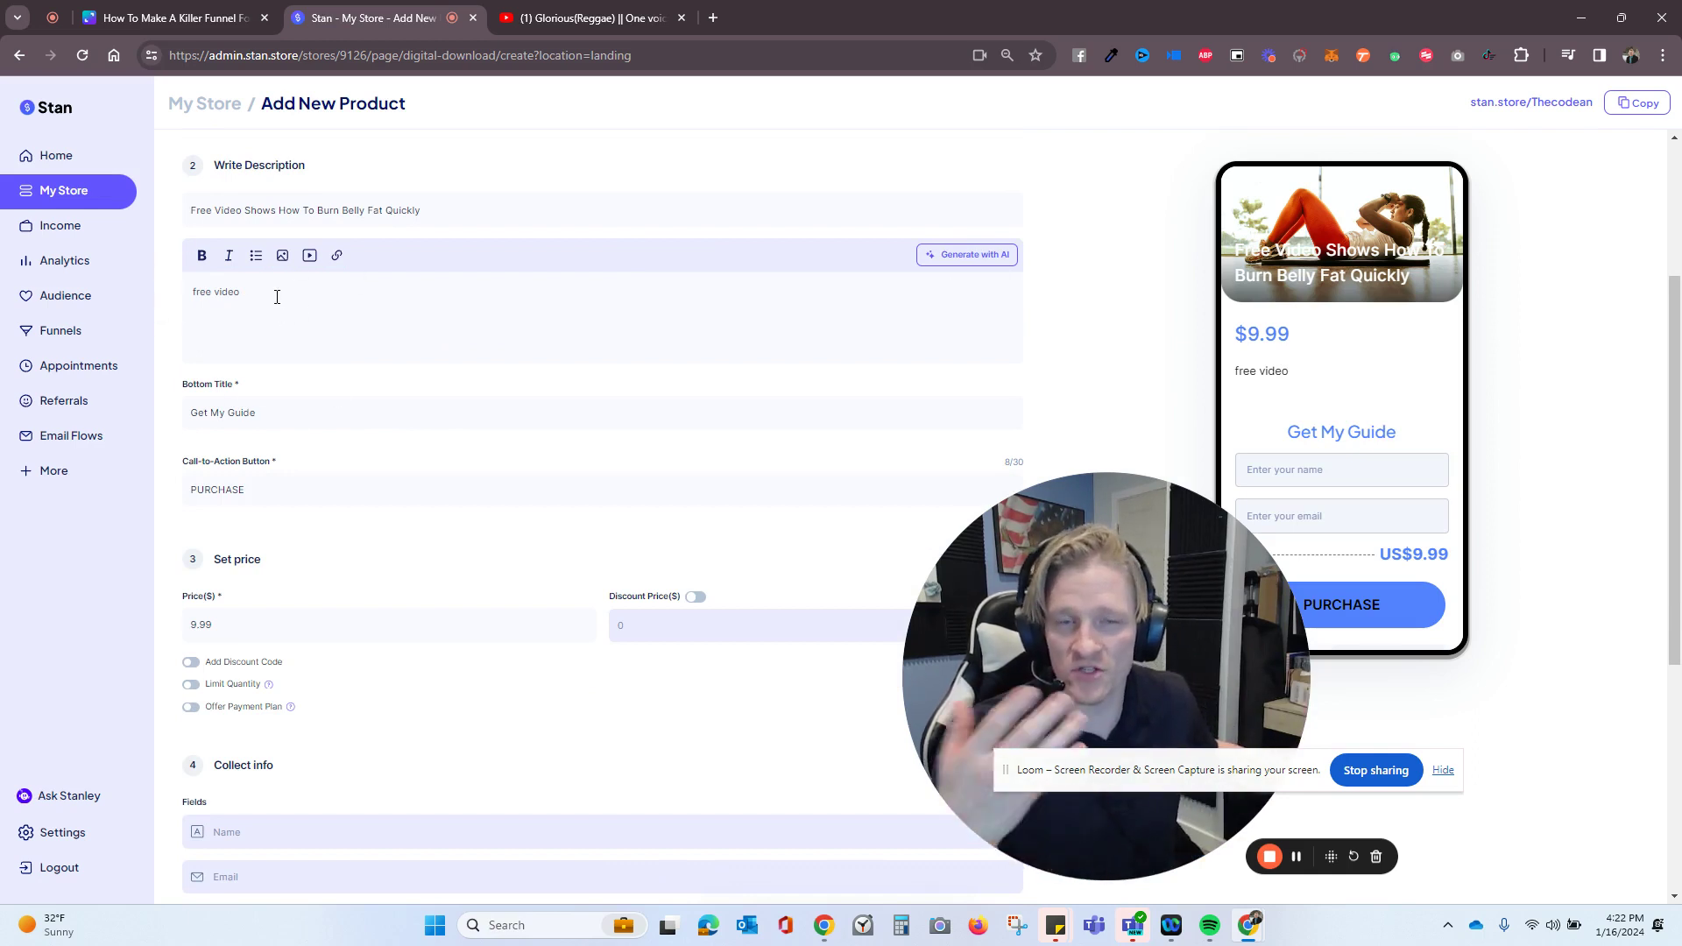
{"action": "left_click", "coordinate": [276, 297]}
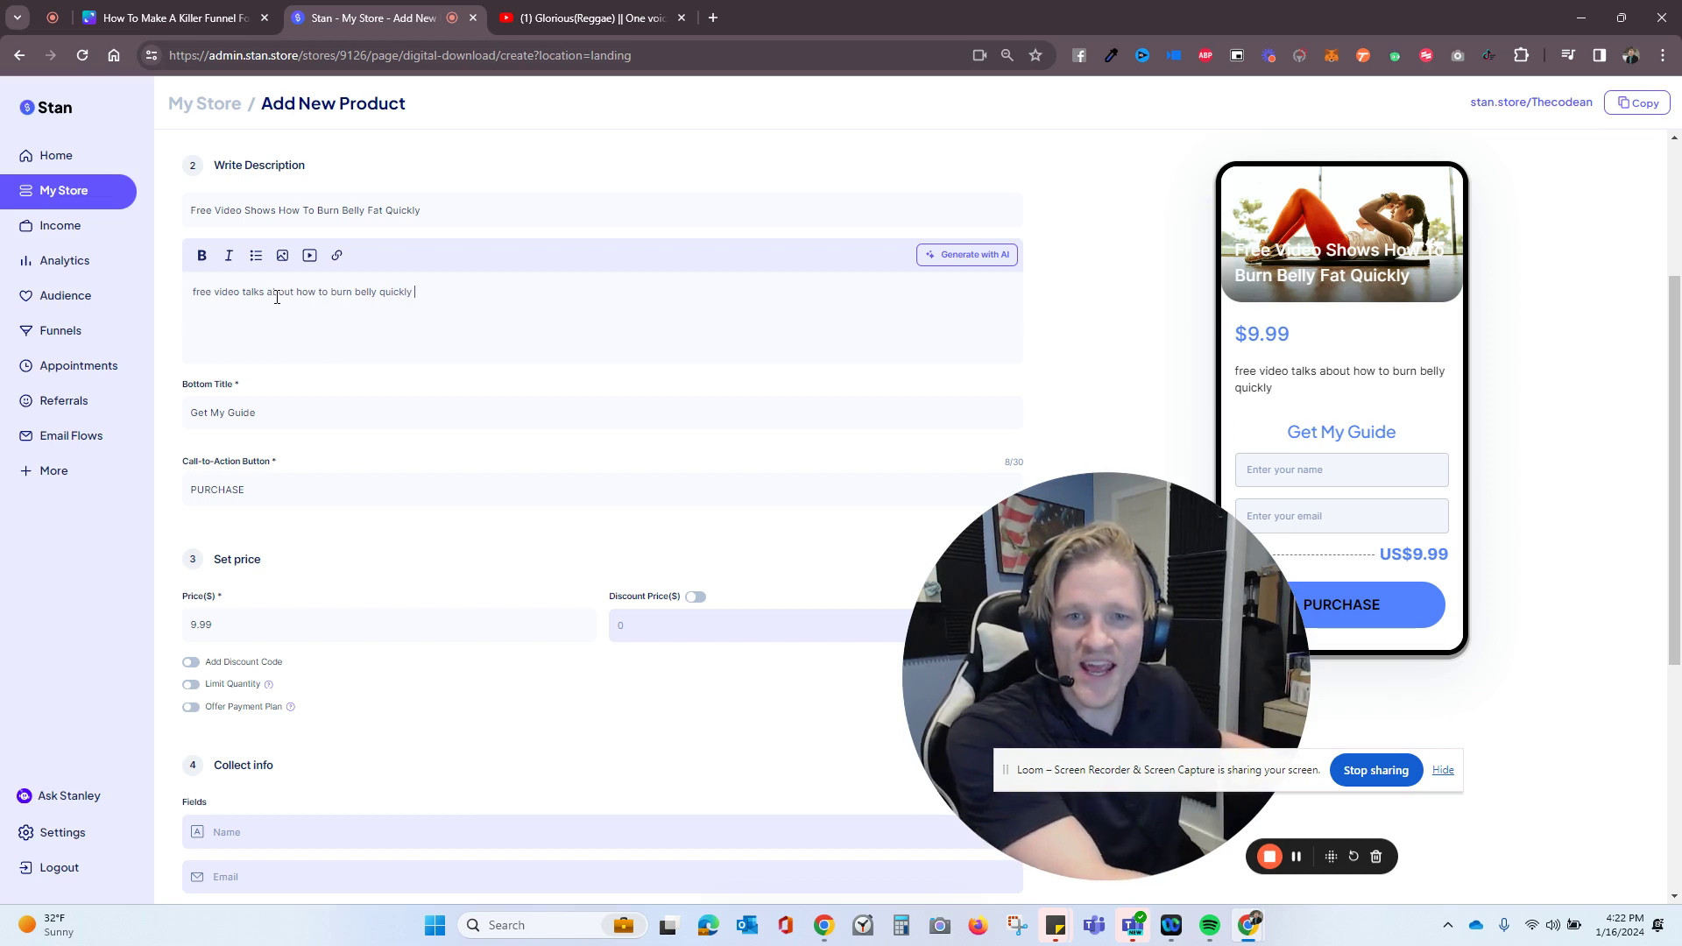
Generate a belly-fat product description with AI and replace the existing text
{"action": "left_click", "coordinate": [971, 266]}
{"action": "left_click", "coordinate": [405, 413]}
{"action": "type", "text": "Watch Free Video No"}
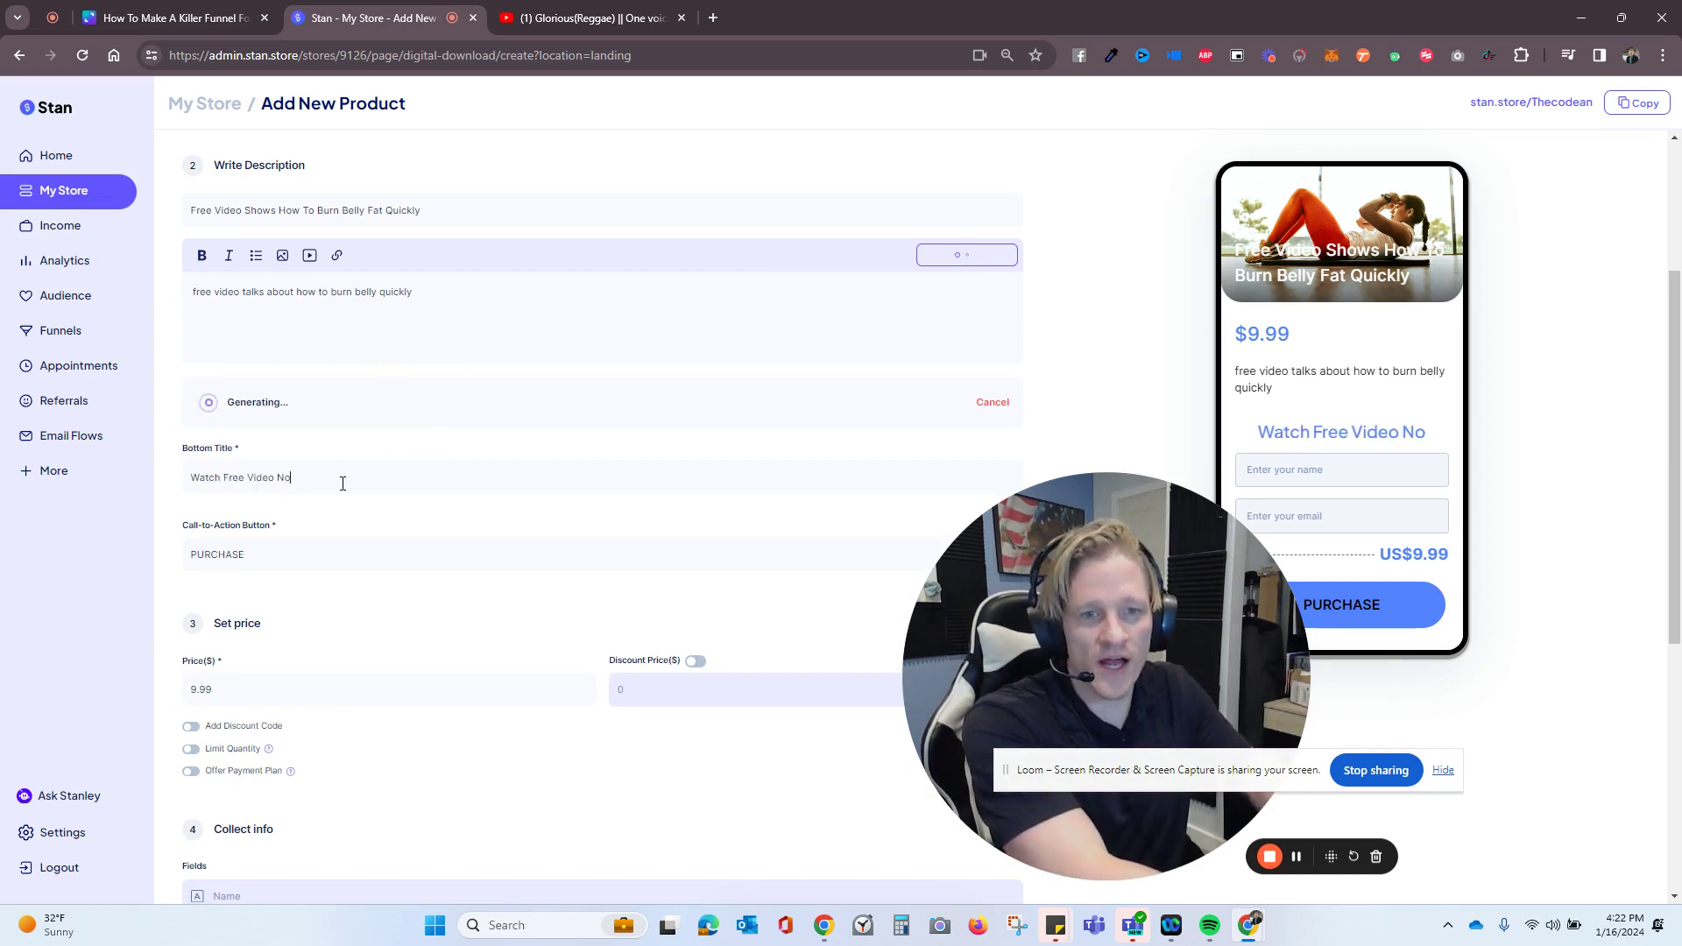
{"action": "type", "text": "w"}
{"action": "scroll", "coordinate": [277, 594], "scroll_direction": "down", "scroll_amount": 3}
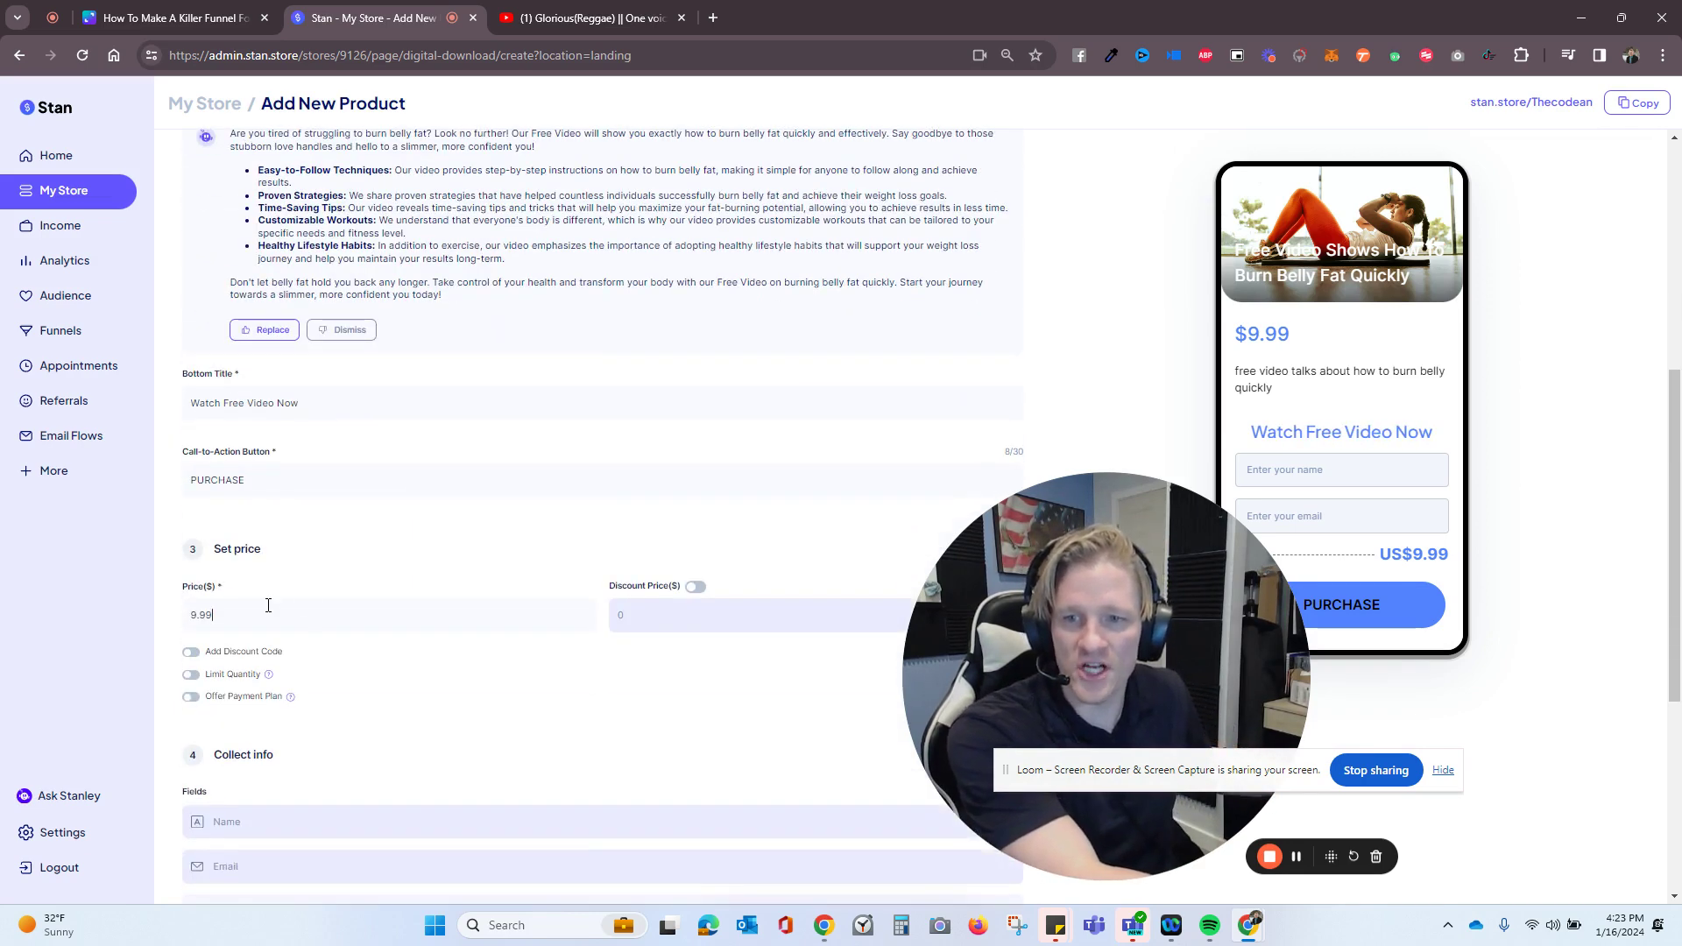
{"action": "type", "text": "0"}
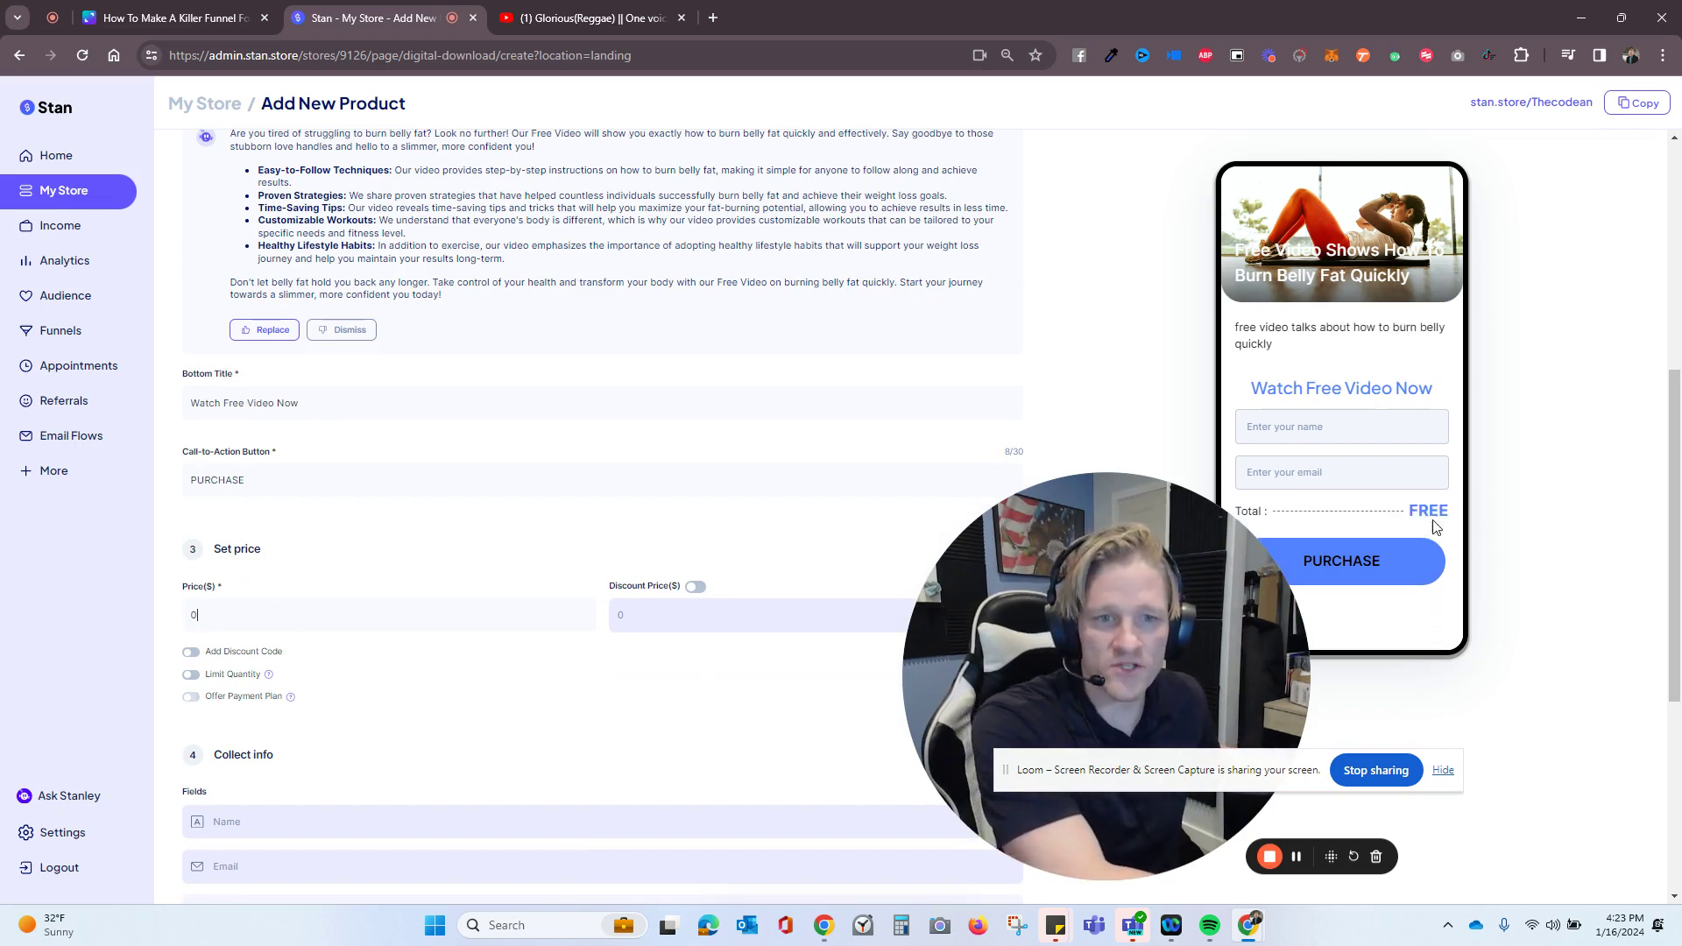
{"action": "scroll", "coordinate": [332, 362], "scroll_direction": "up", "scroll_amount": 1}
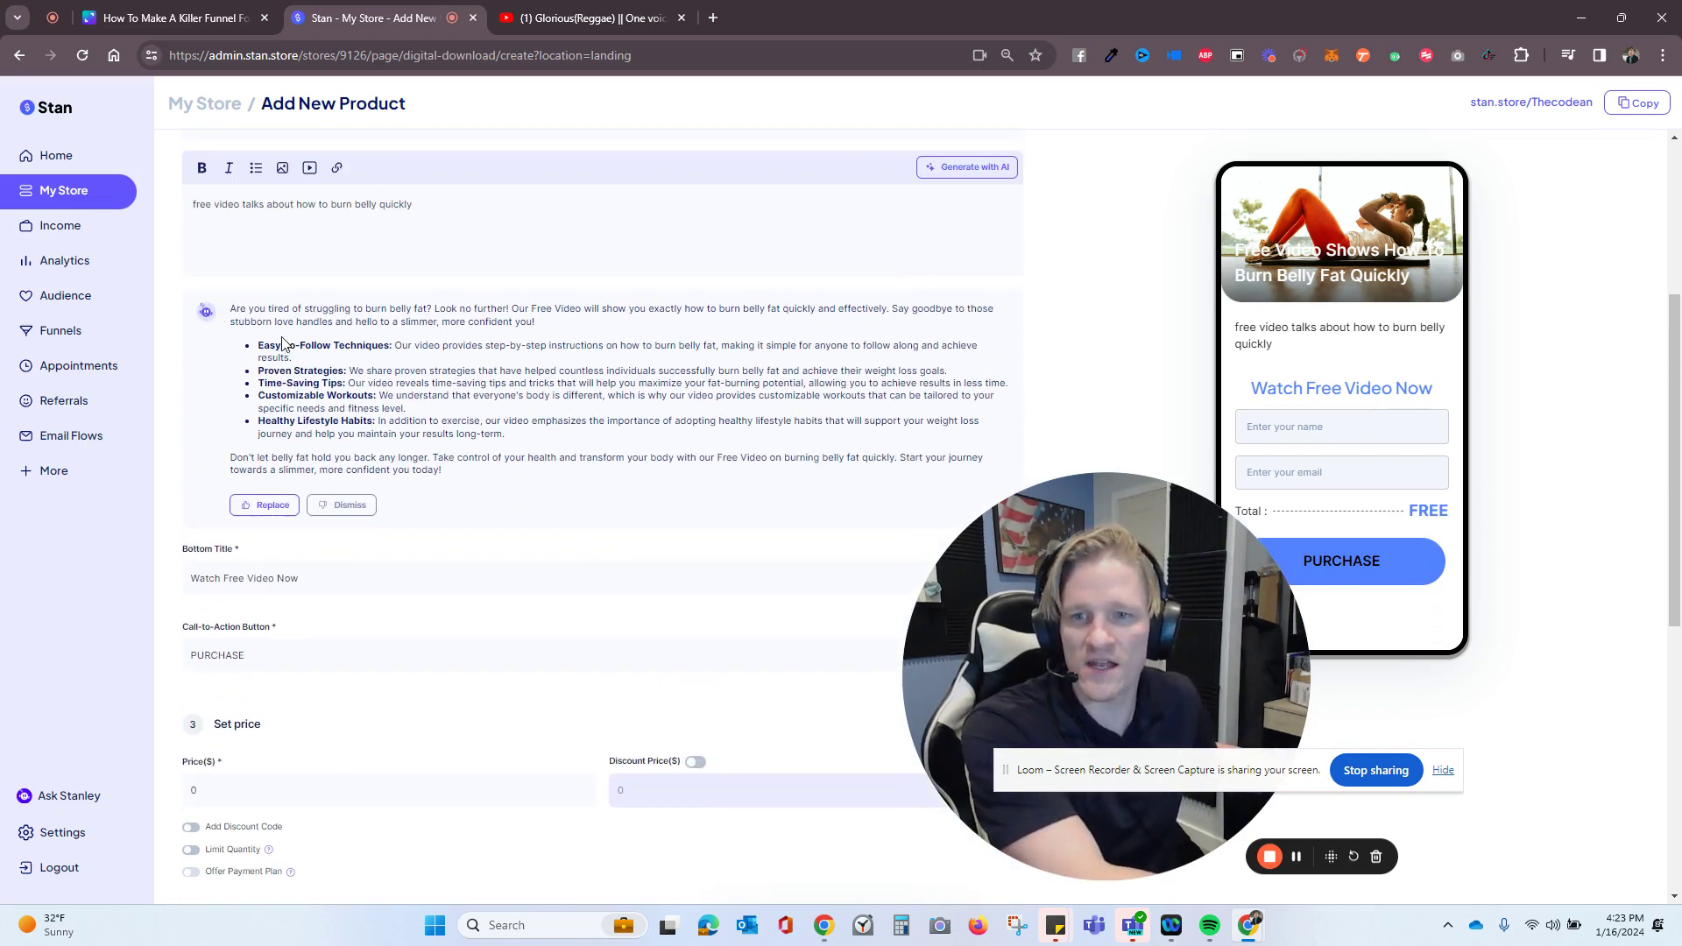
{"action": "scroll", "coordinate": [290, 353], "scroll_direction": "up", "scroll_amount": 1}
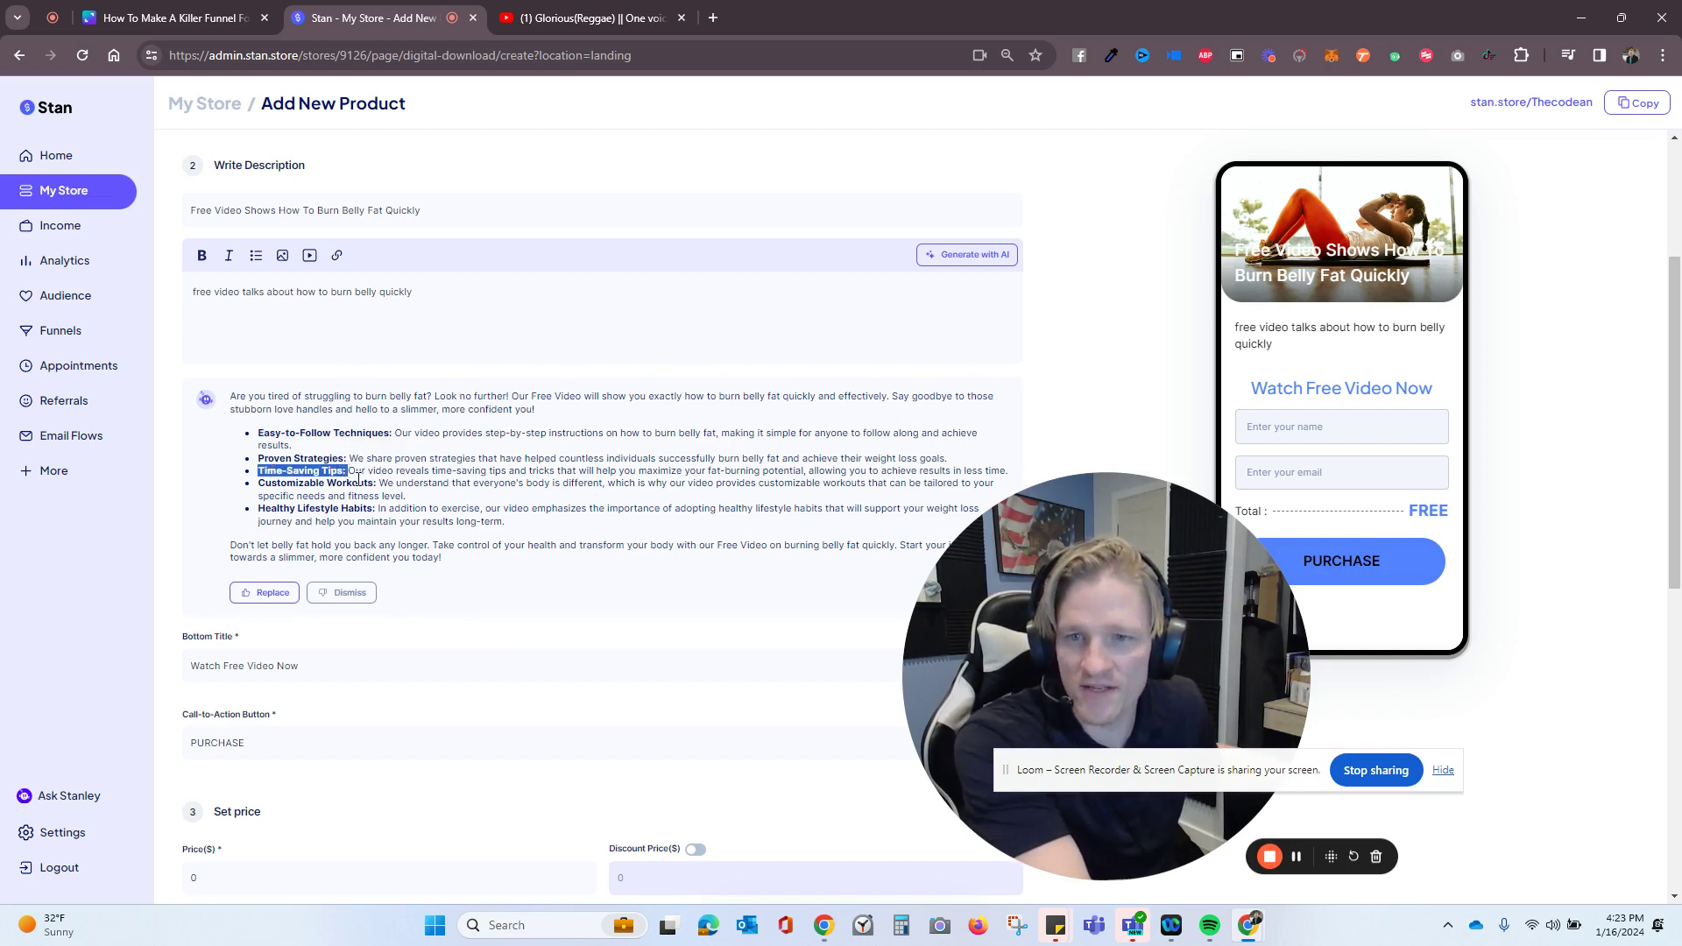
{"action": "left_click", "coordinate": [272, 598]}
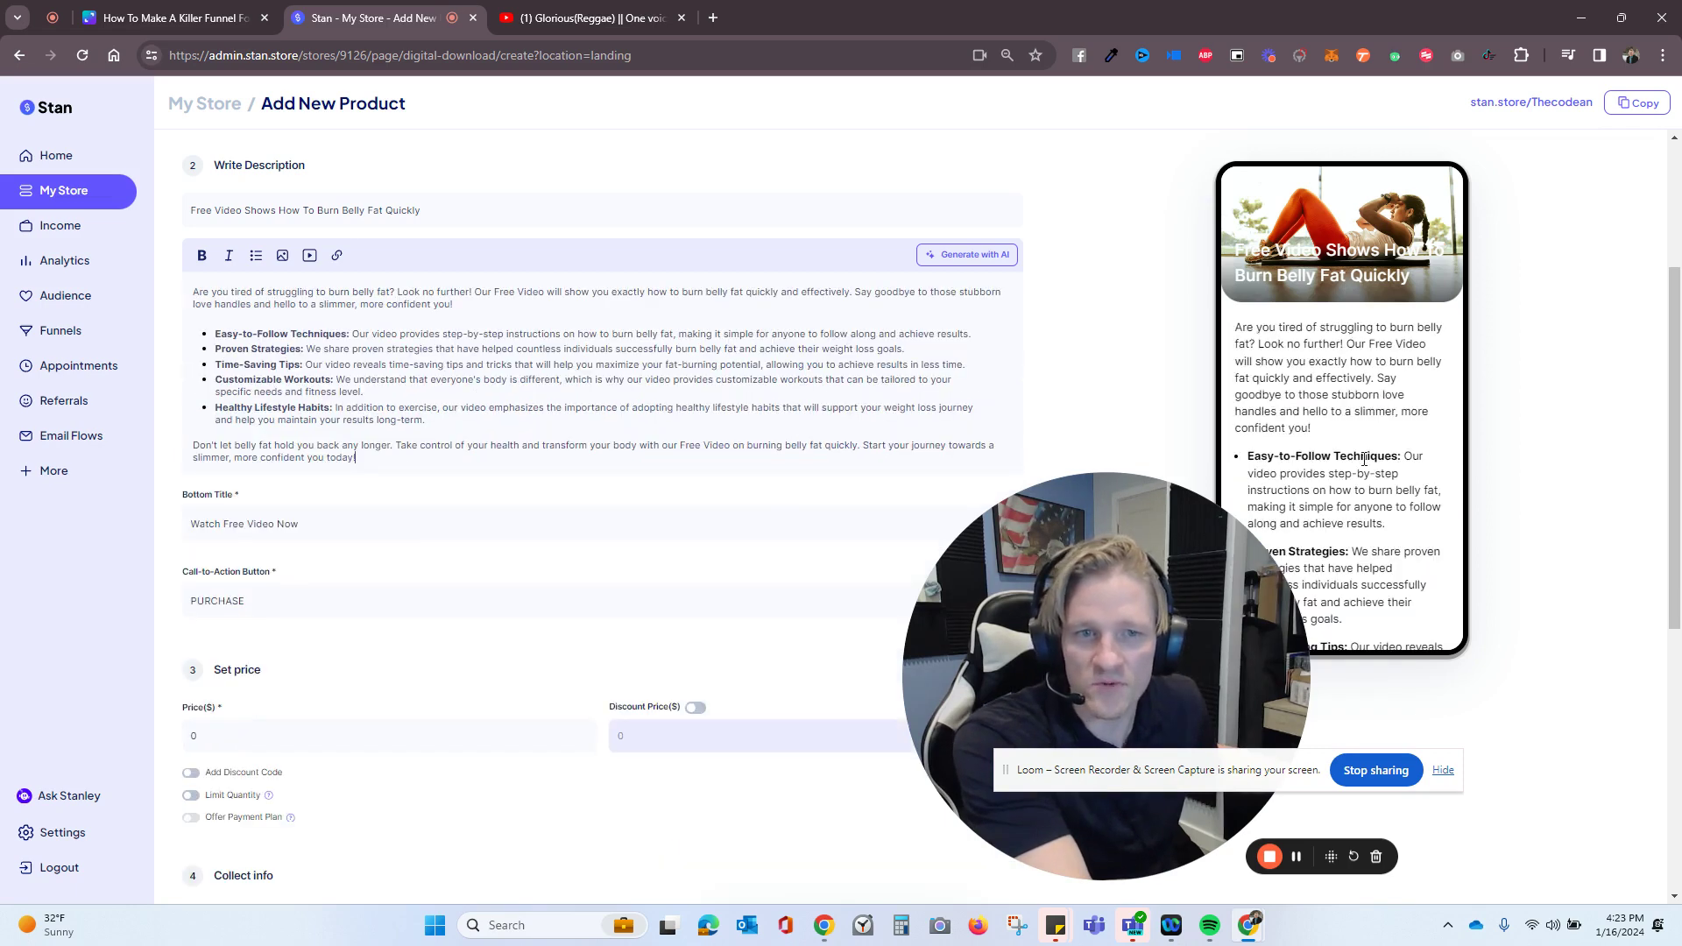
{"action": "scroll", "coordinate": [1402, 408], "scroll_direction": "down", "scroll_amount": 5}
{"action": "scroll", "coordinate": [460, 602], "scroll_direction": "up", "scroll_amount": 2}
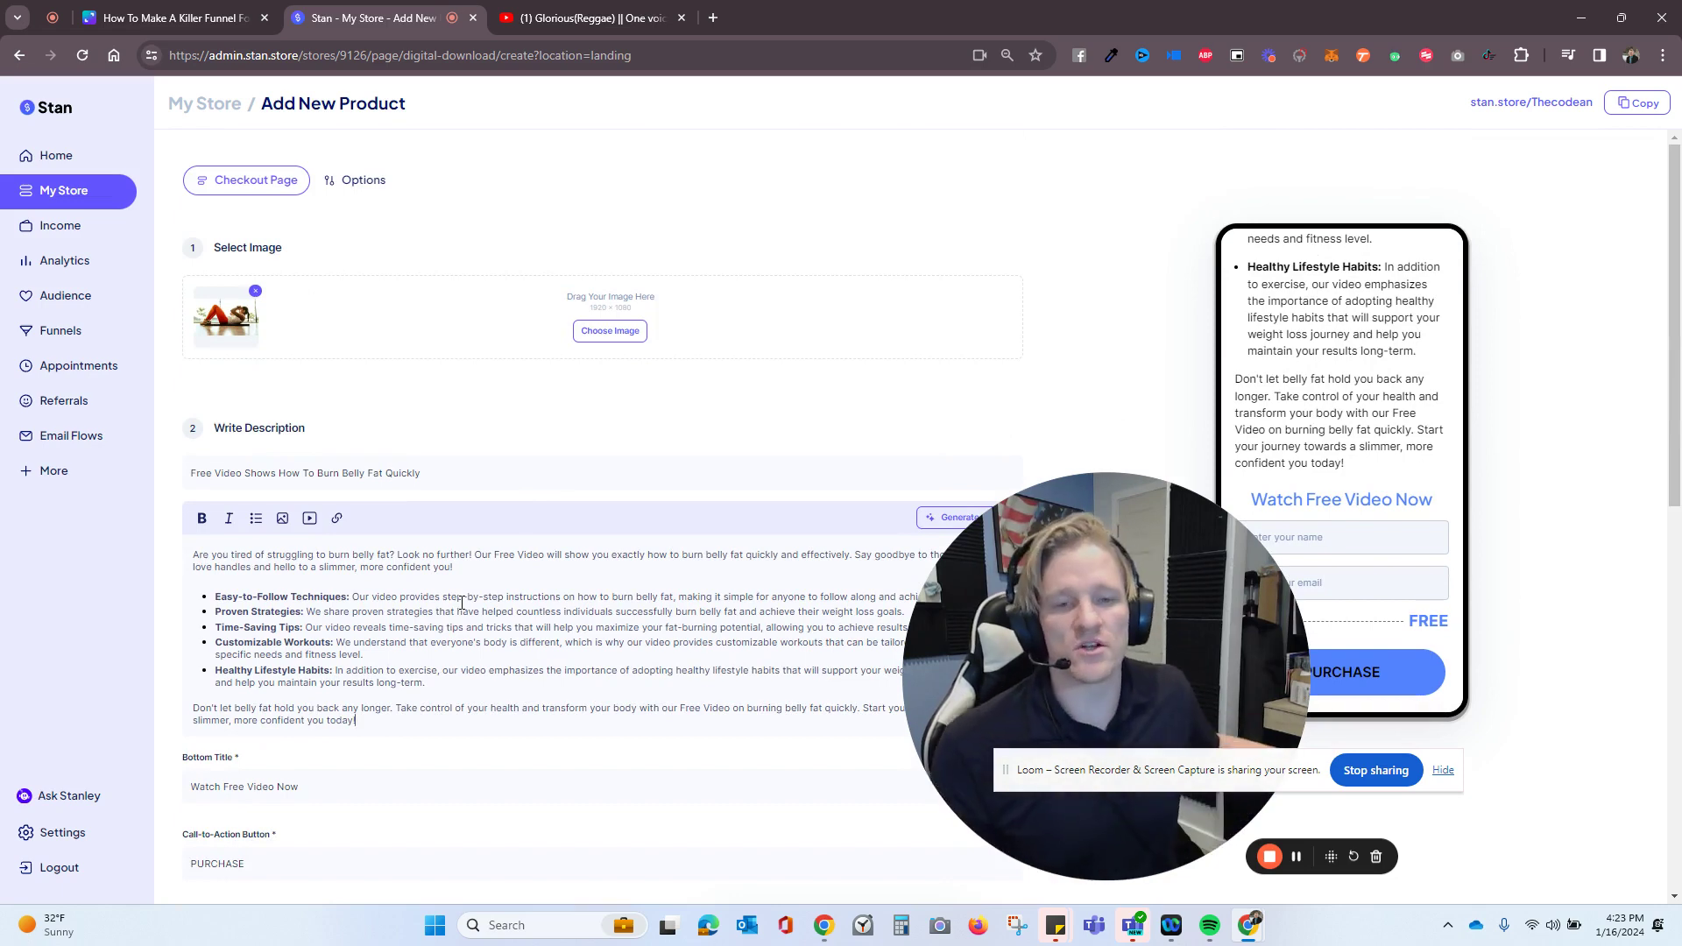
{"action": "scroll", "coordinate": [1307, 466], "scroll_direction": "up", "scroll_amount": 5}
Deliver the product by redirecting to the pasted YouTube choir video link
{"action": "left_click_drag", "start_coordinate": [1029, 605], "coordinate": [323, 620]}
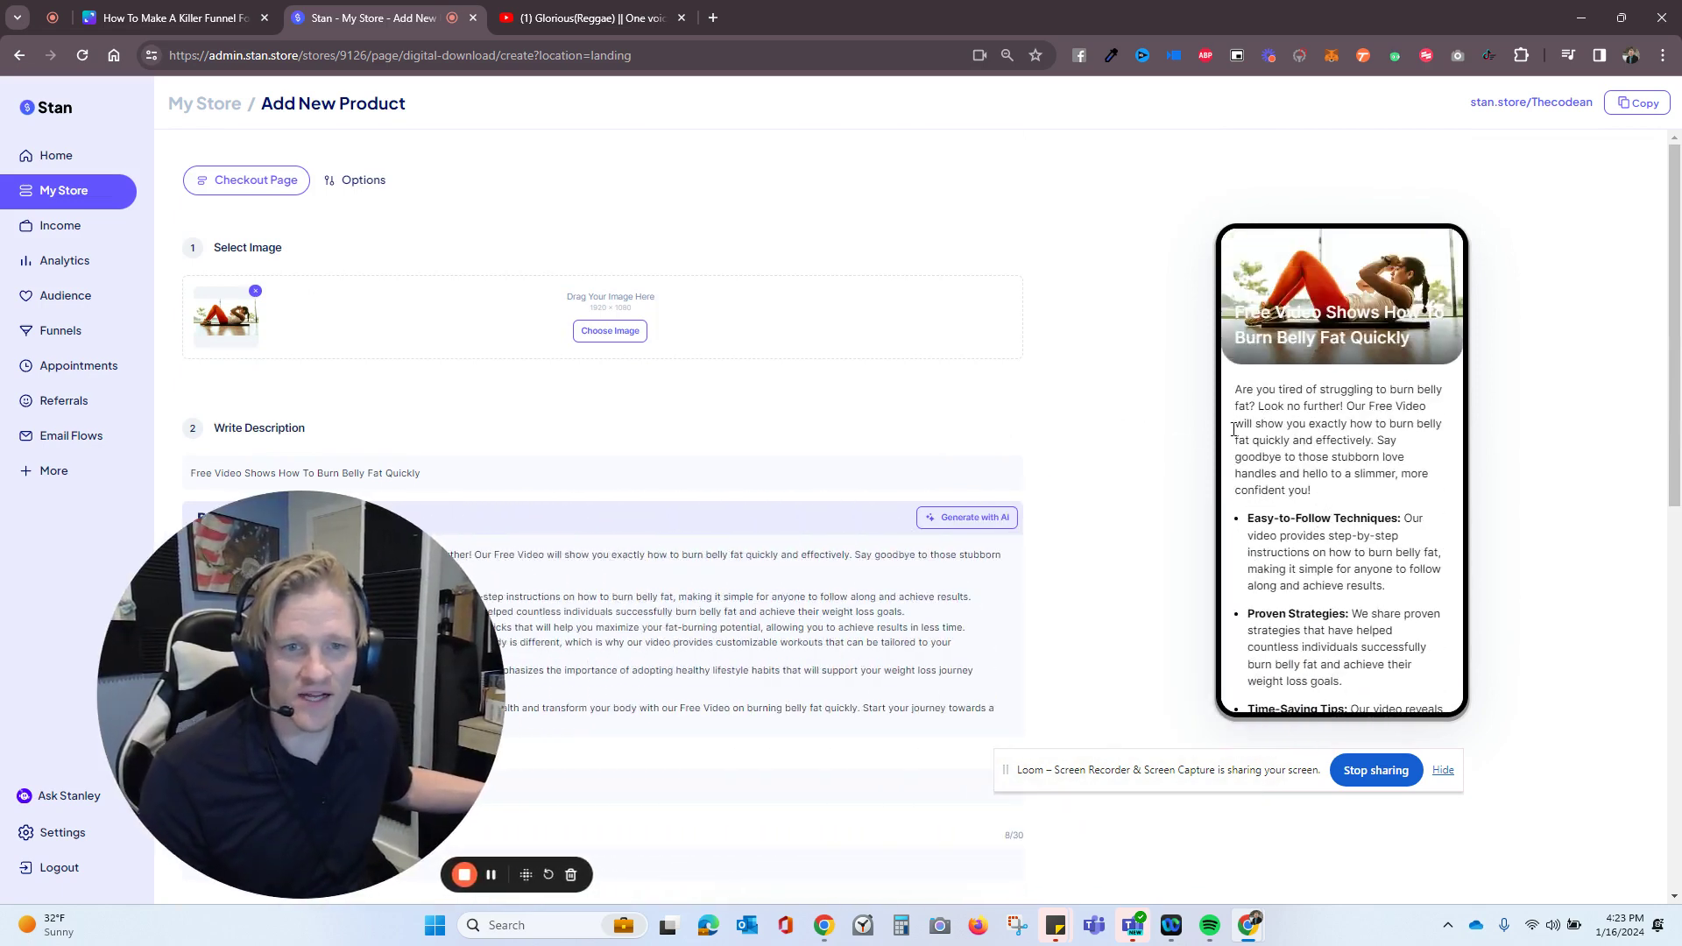
{"action": "scroll", "coordinate": [1292, 405], "scroll_direction": "down", "scroll_amount": 1}
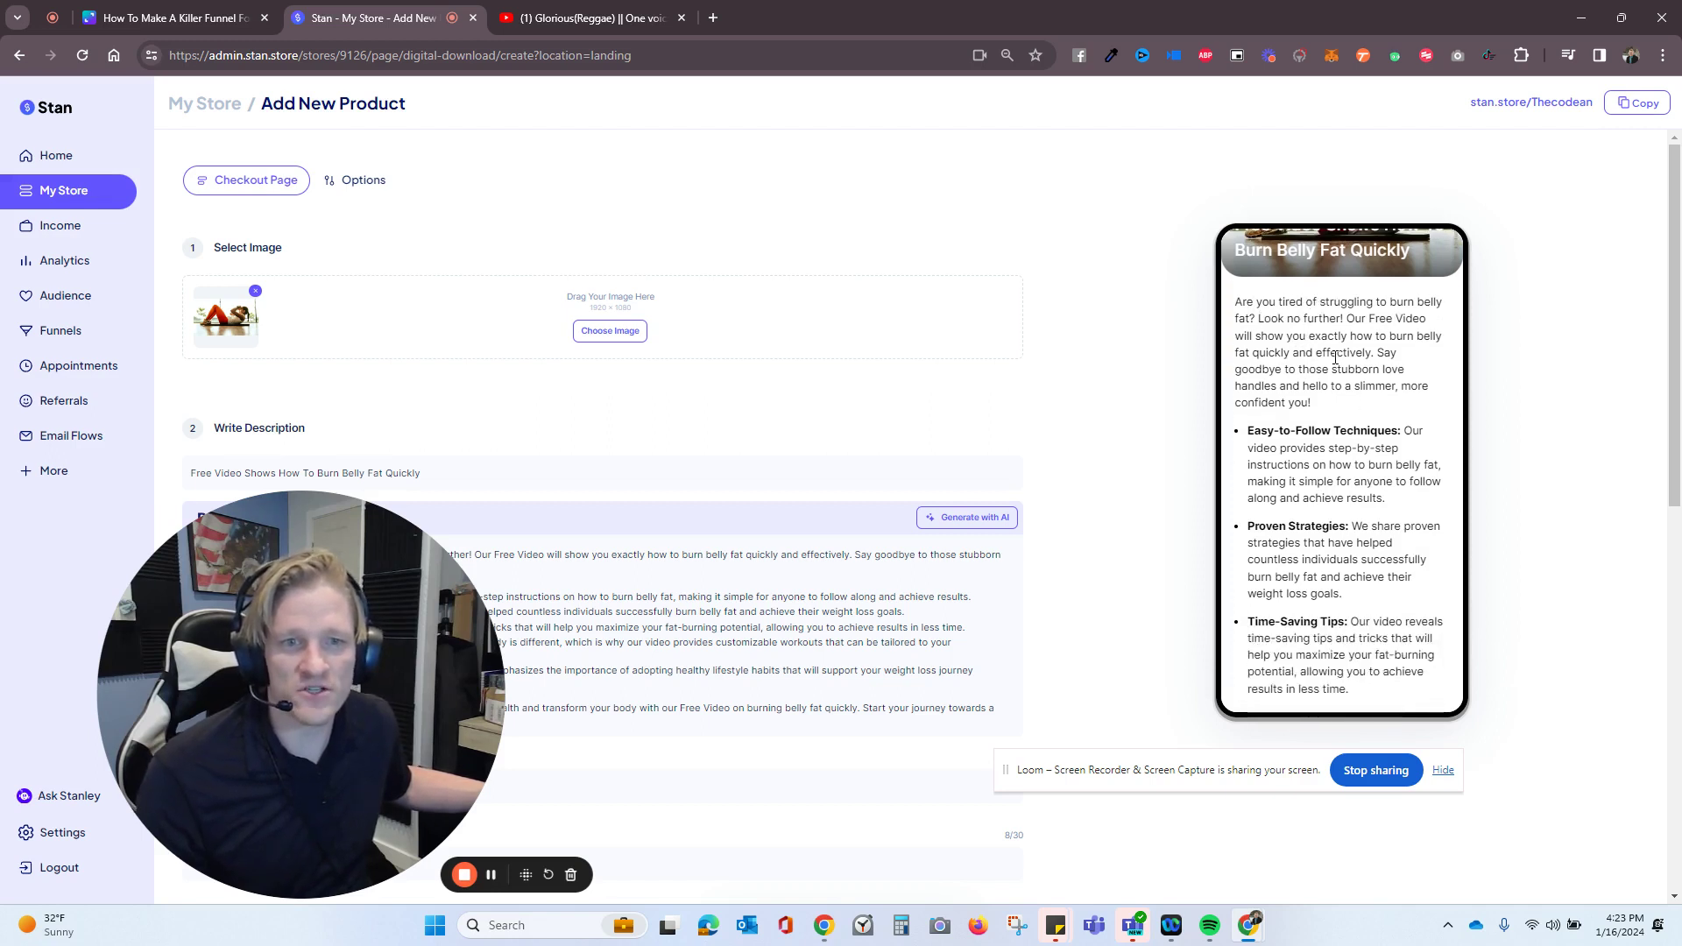
{"action": "scroll", "coordinate": [1342, 359], "scroll_direction": "down", "scroll_amount": 1}
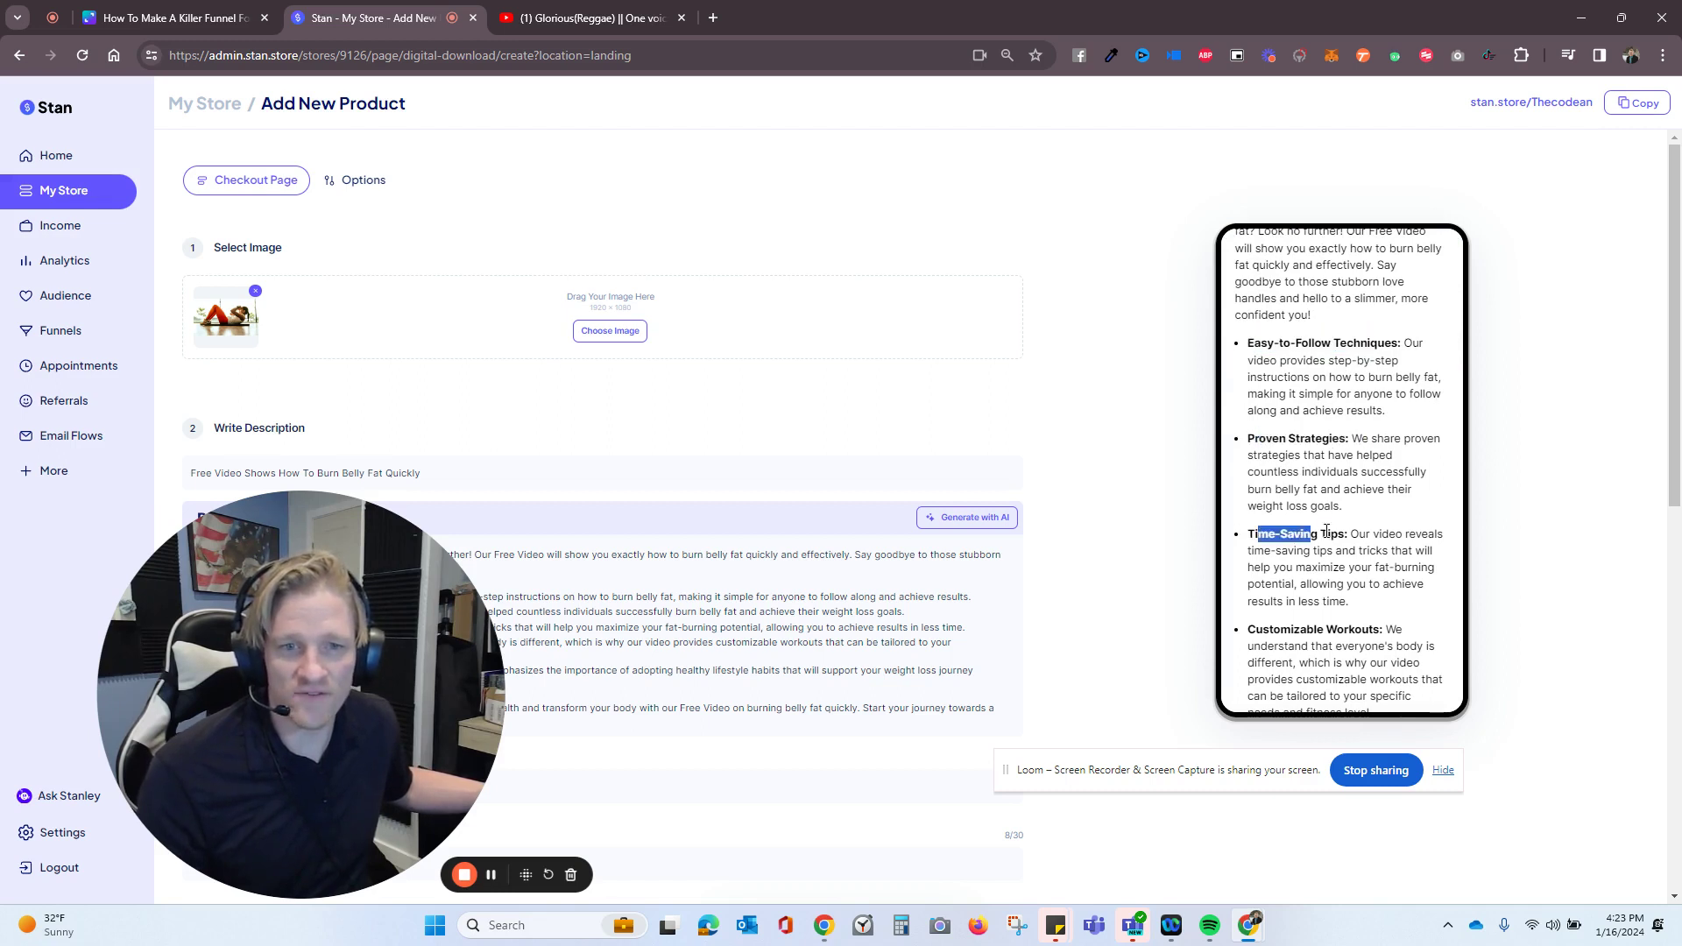
{"action": "left_click_drag", "start_coordinate": [389, 663], "coordinate": [1384, 661]}
{"action": "mouse_move", "coordinate": [1328, 683]}
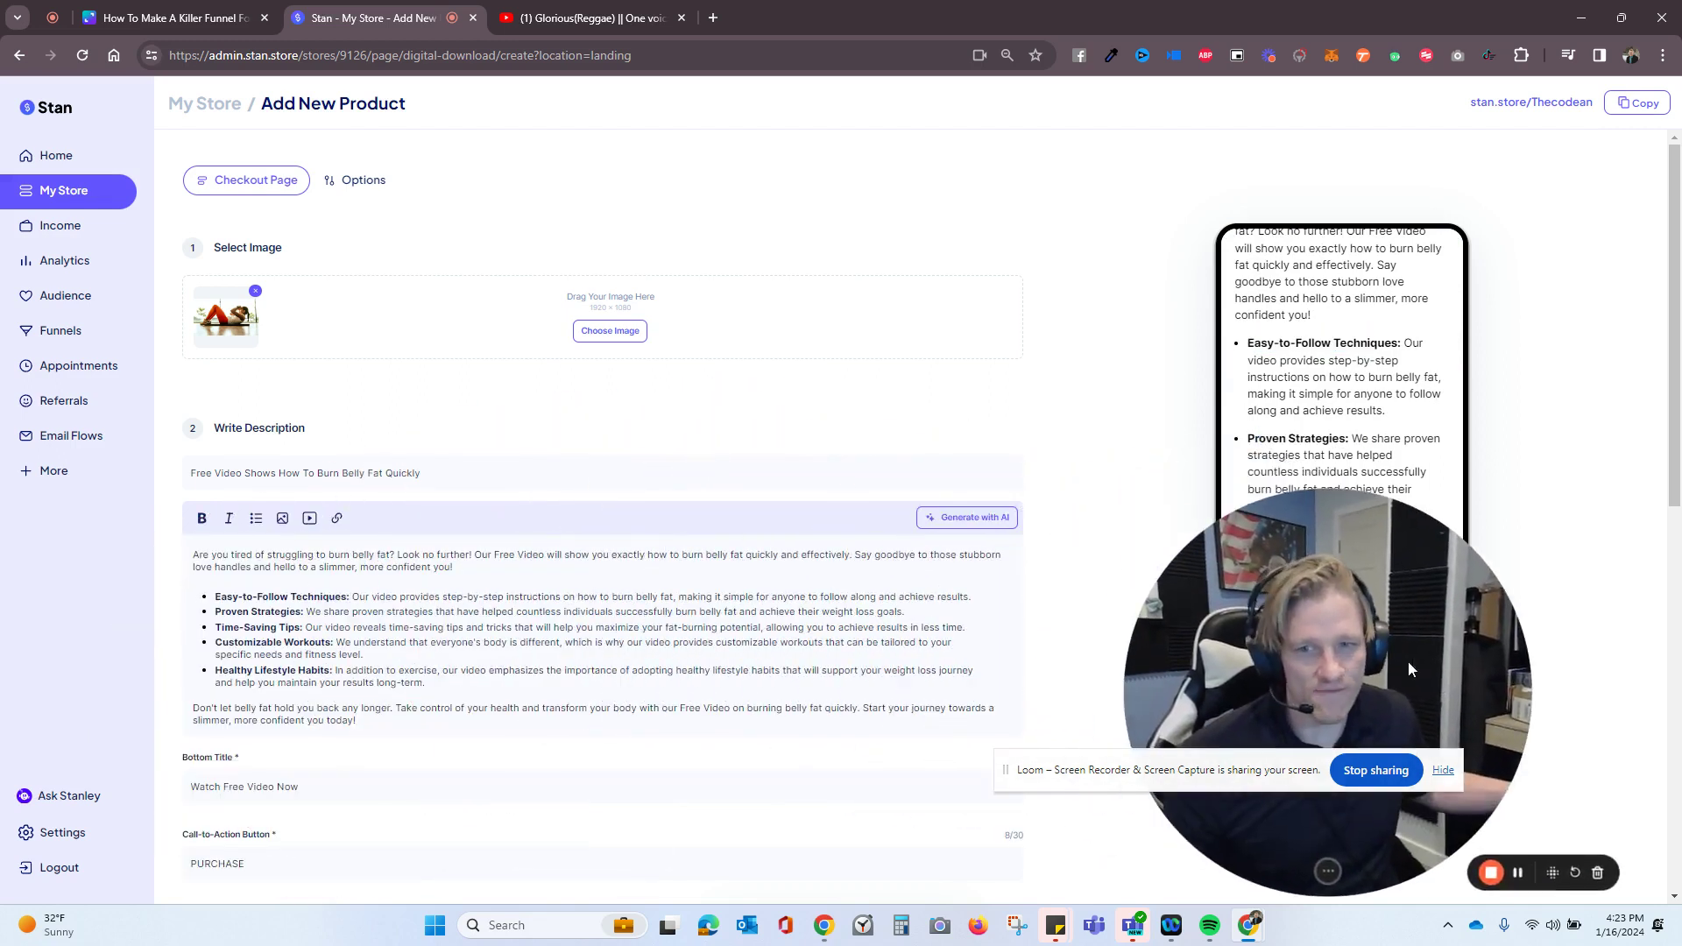
{"action": "scroll", "coordinate": [411, 512], "scroll_direction": "down", "scroll_amount": 2}
{"action": "scroll", "coordinate": [410, 512], "scroll_direction": "down", "scroll_amount": 1}
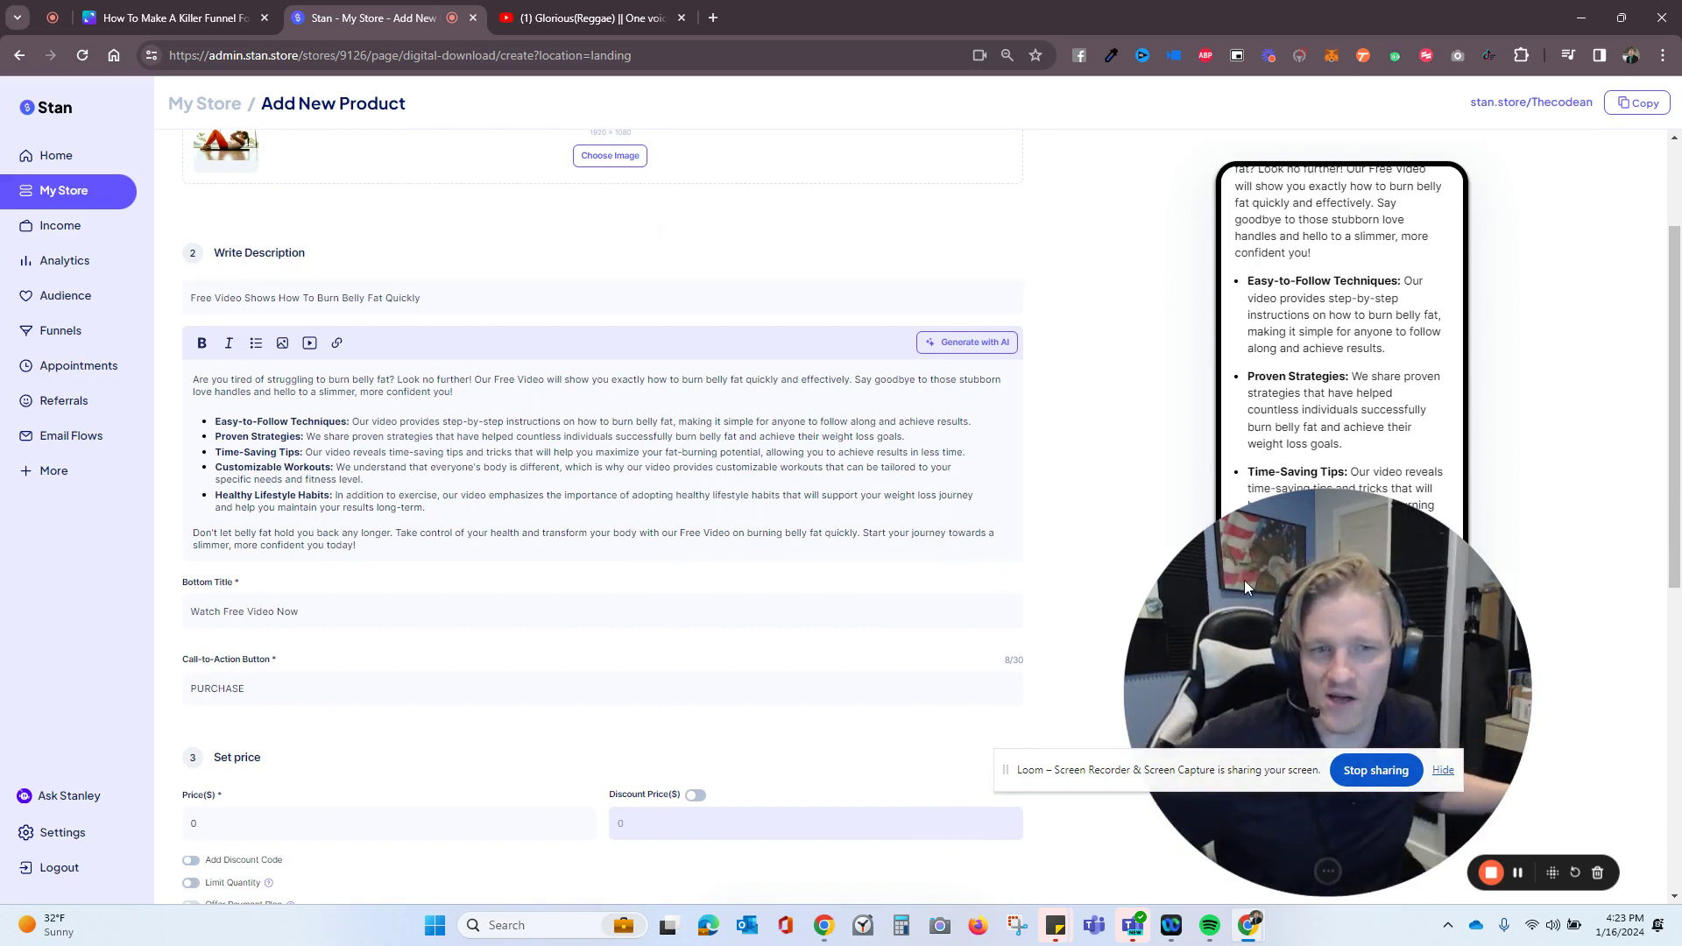
{"action": "left_click_drag", "start_coordinate": [1245, 581], "coordinate": [903, 559]}
{"action": "scroll", "coordinate": [1372, 491], "scroll_direction": "up", "scroll_amount": 3}
{"action": "scroll", "coordinate": [1371, 491], "scroll_direction": "up", "scroll_amount": 2}
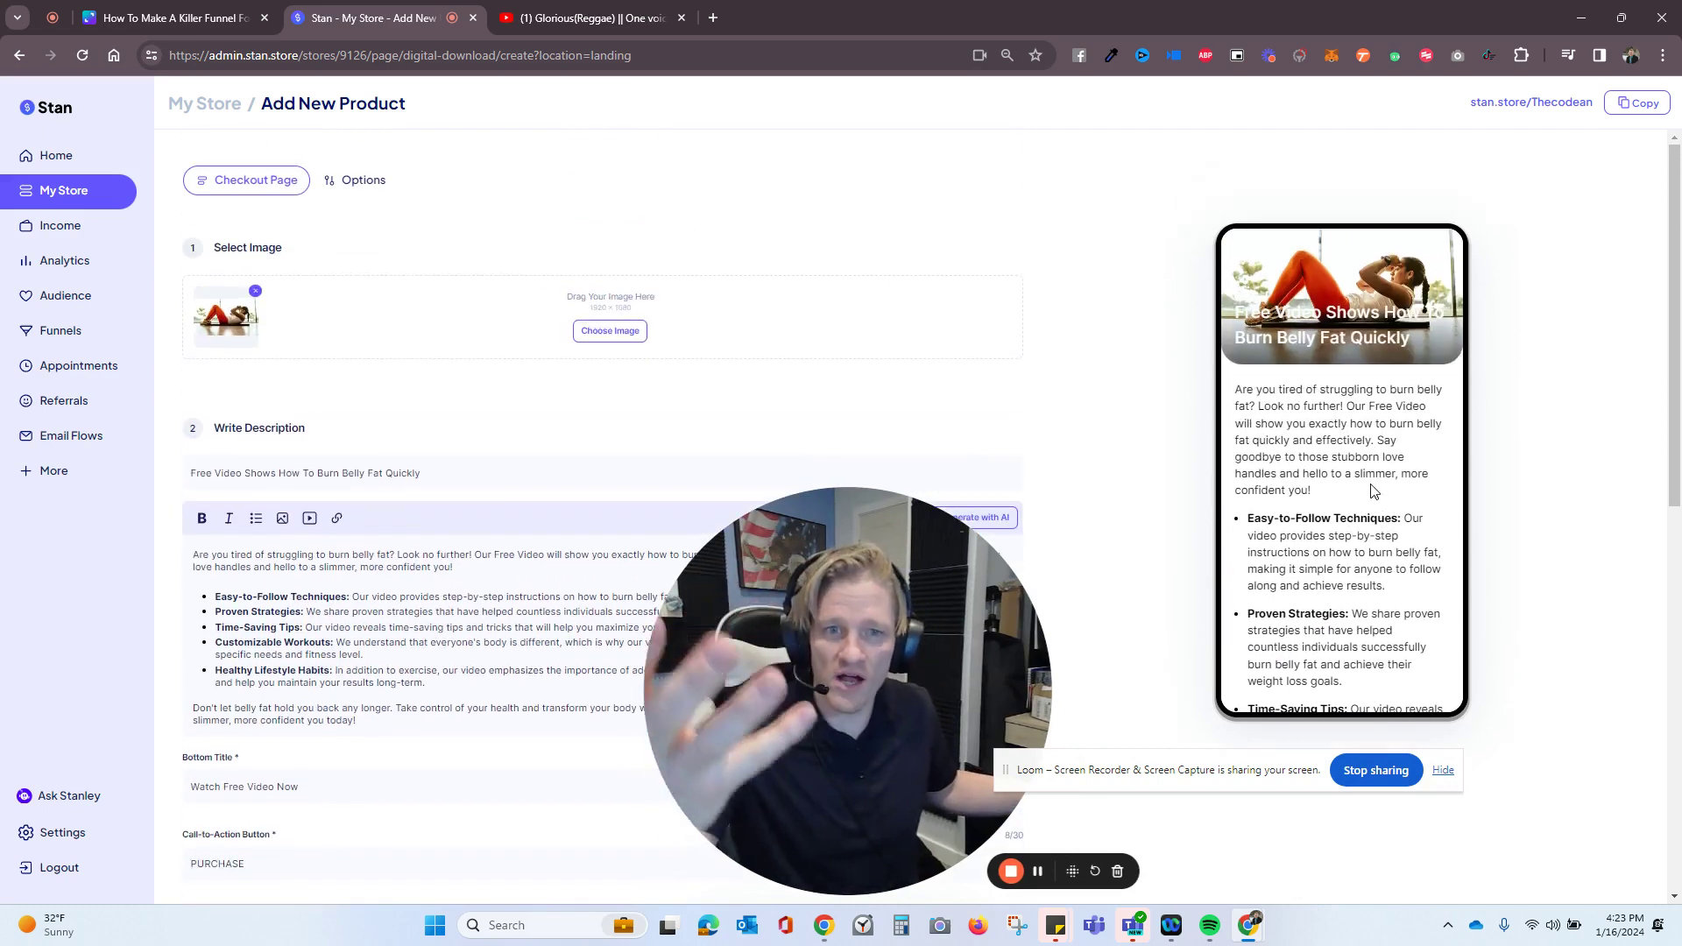
{"action": "scroll", "coordinate": [1351, 480], "scroll_direction": "down", "scroll_amount": 3}
{"action": "scroll", "coordinate": [1352, 479], "scroll_direction": "up", "scroll_amount": 3}
{"action": "scroll", "coordinate": [1269, 495], "scroll_direction": "down", "scroll_amount": 3}
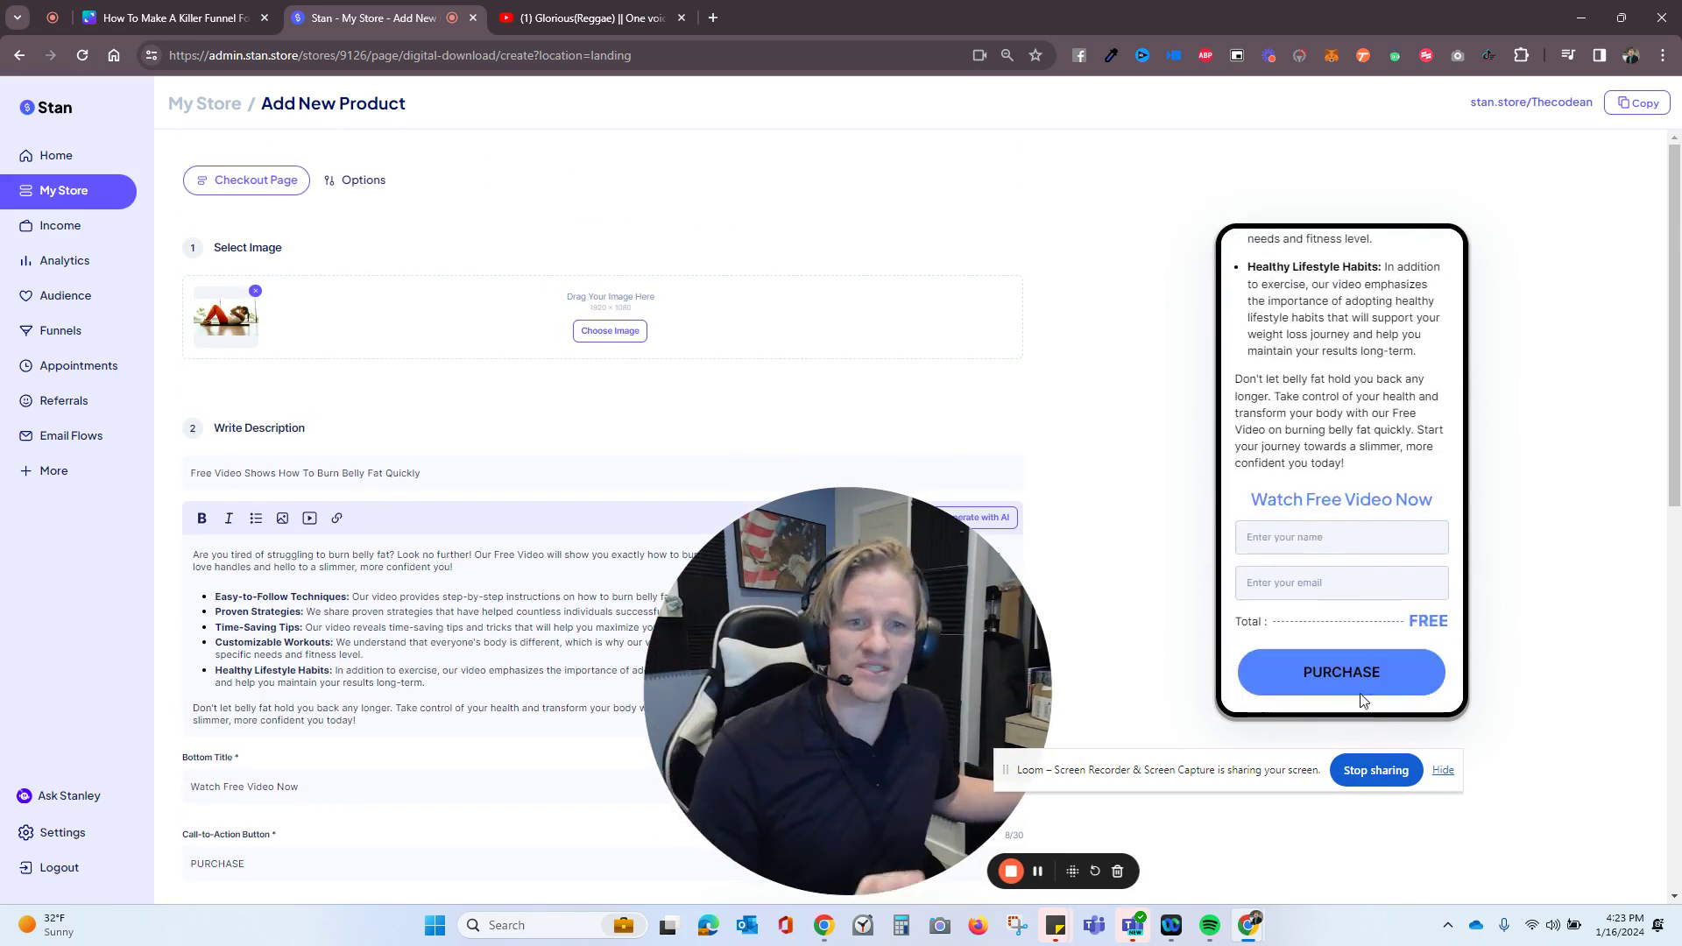
{"action": "scroll", "coordinate": [1361, 694], "scroll_direction": "down", "scroll_amount": 3}
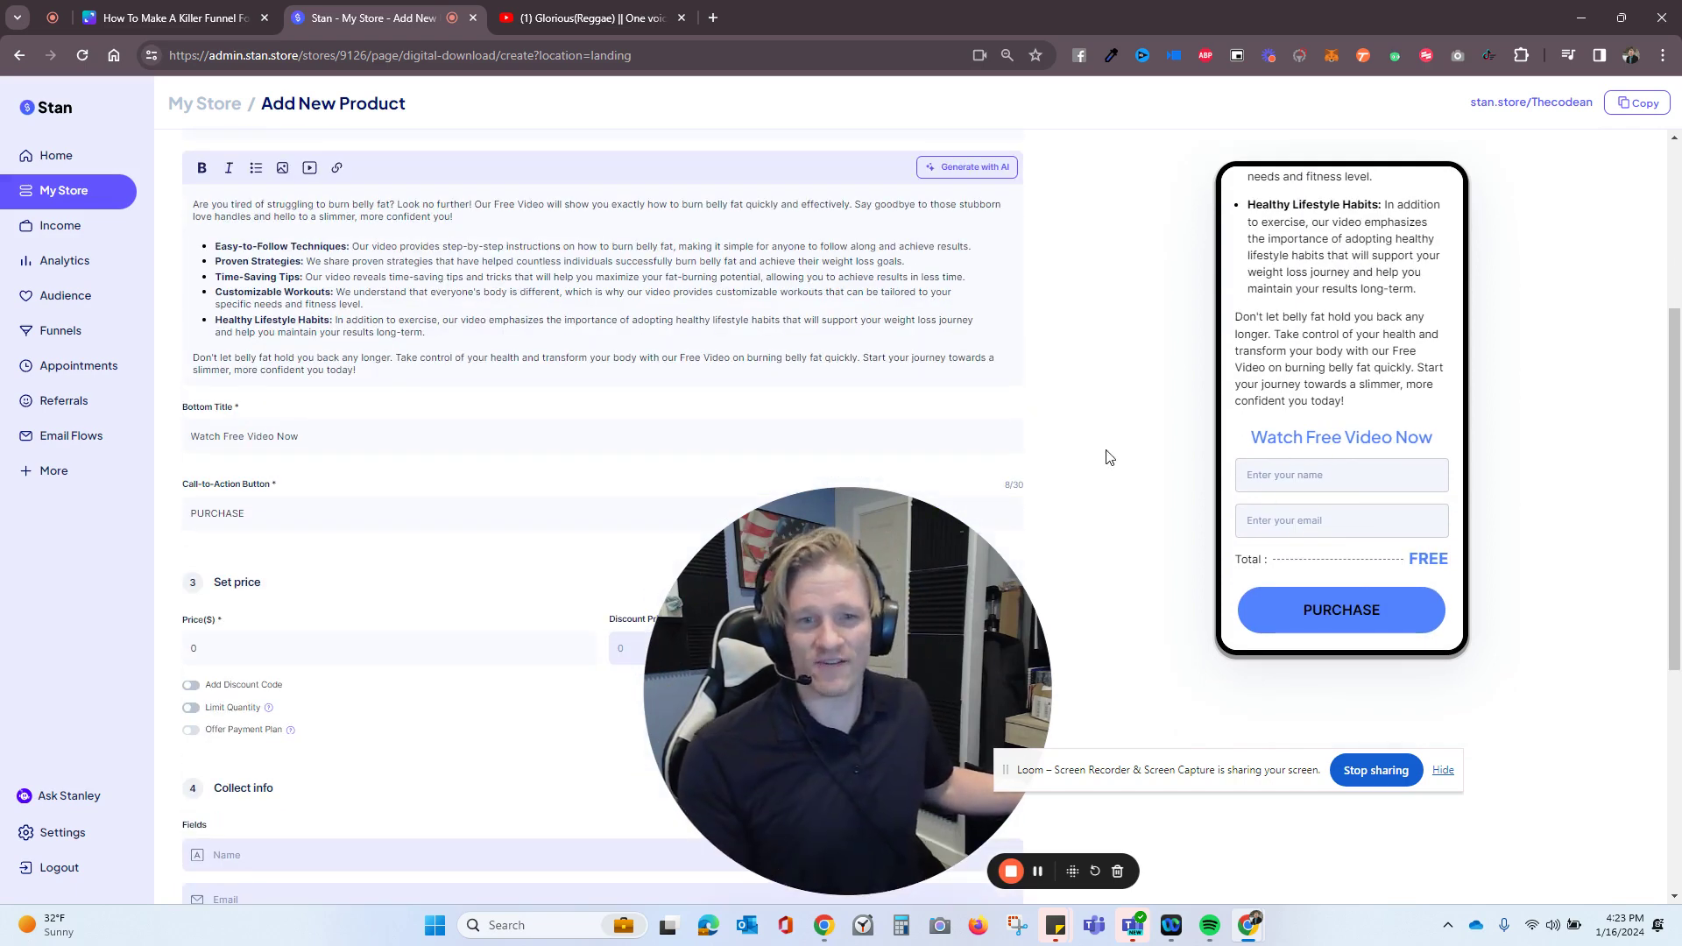
{"action": "scroll", "coordinate": [1115, 456], "scroll_direction": "down", "scroll_amount": 1}
{"action": "scroll", "coordinate": [1137, 500], "scroll_direction": "down", "scroll_amount": 2}
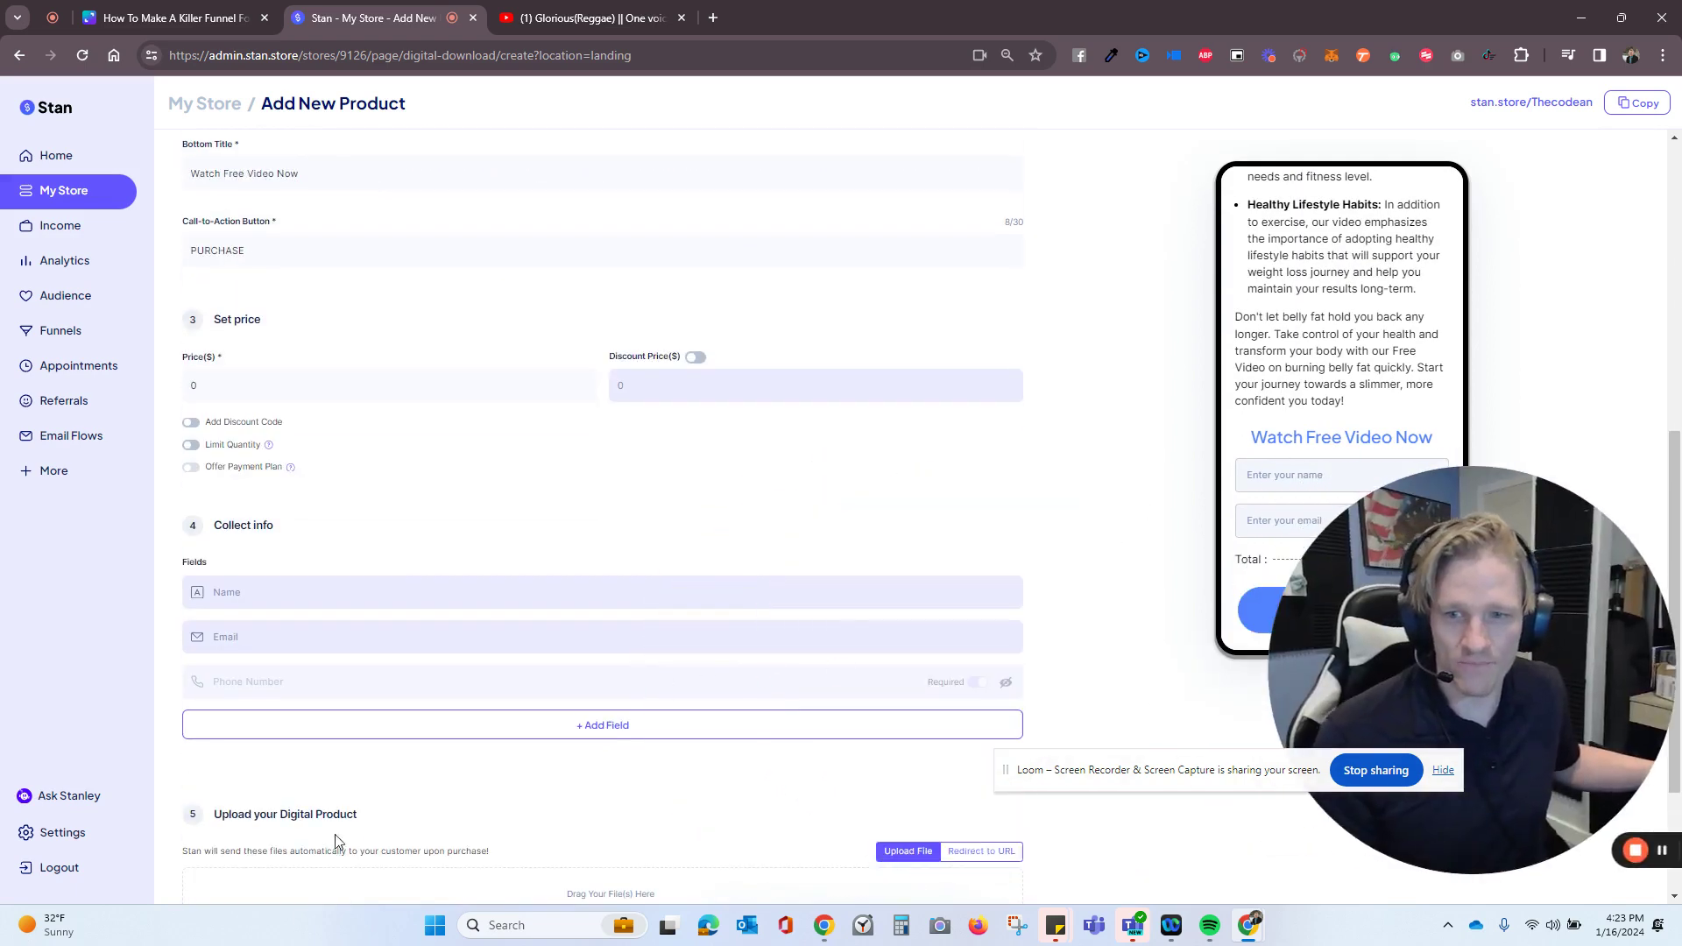
{"action": "scroll", "coordinate": [507, 763], "scroll_direction": "down", "scroll_amount": 2}
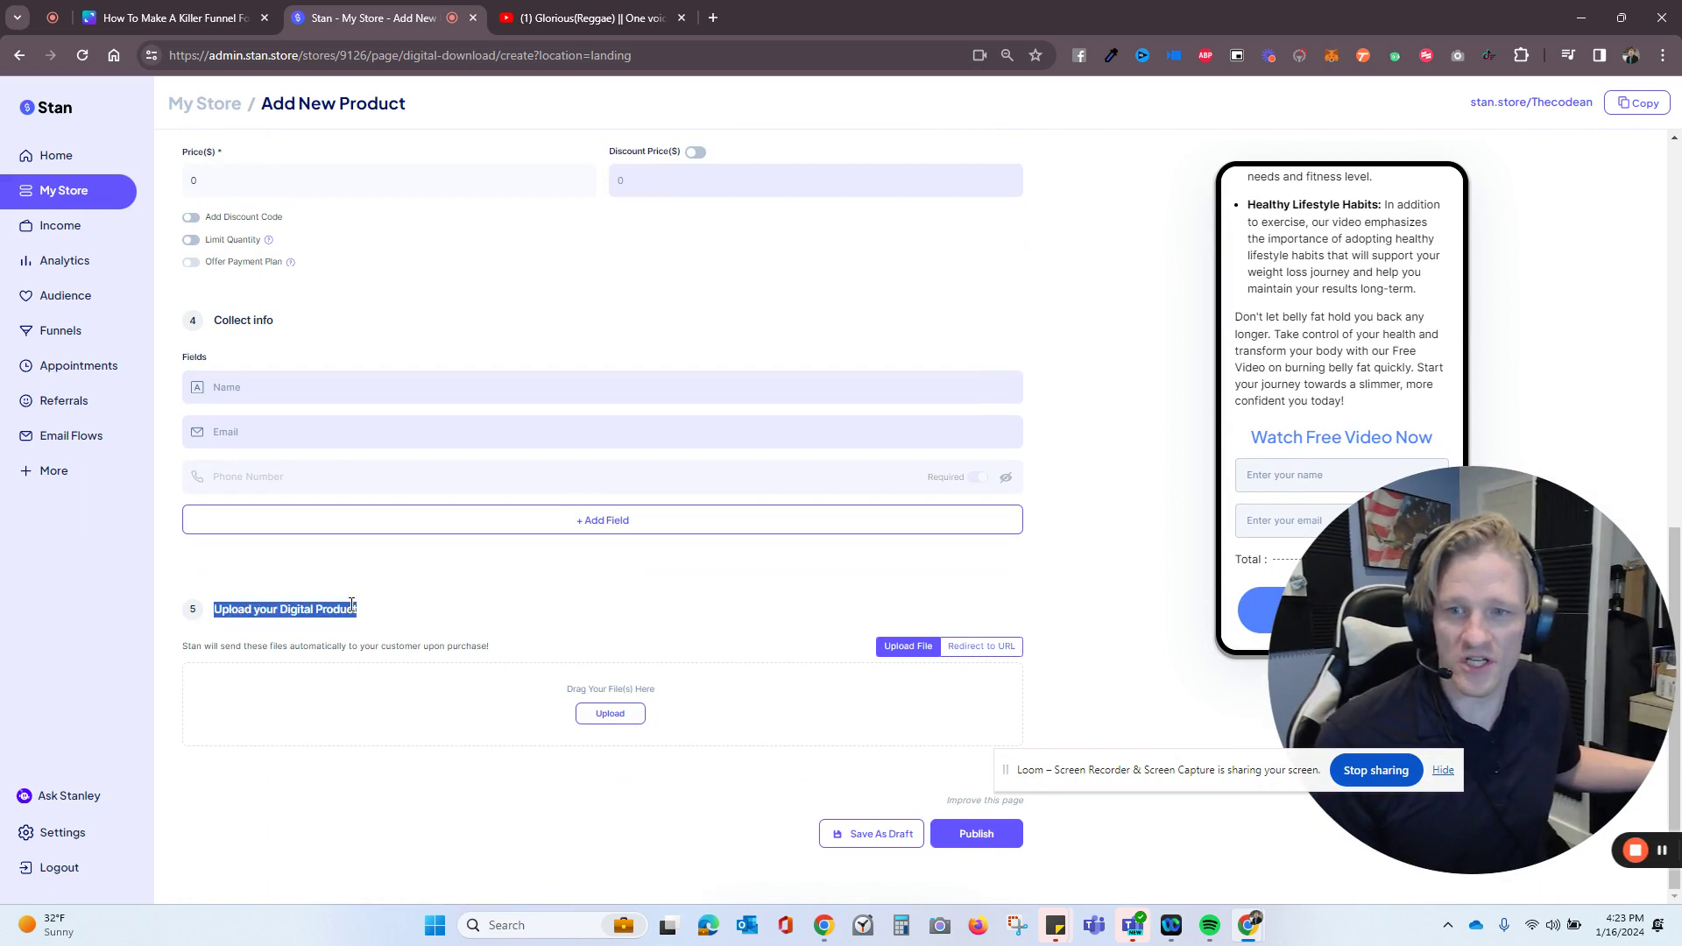
{"action": "left_click", "coordinate": [983, 649]}
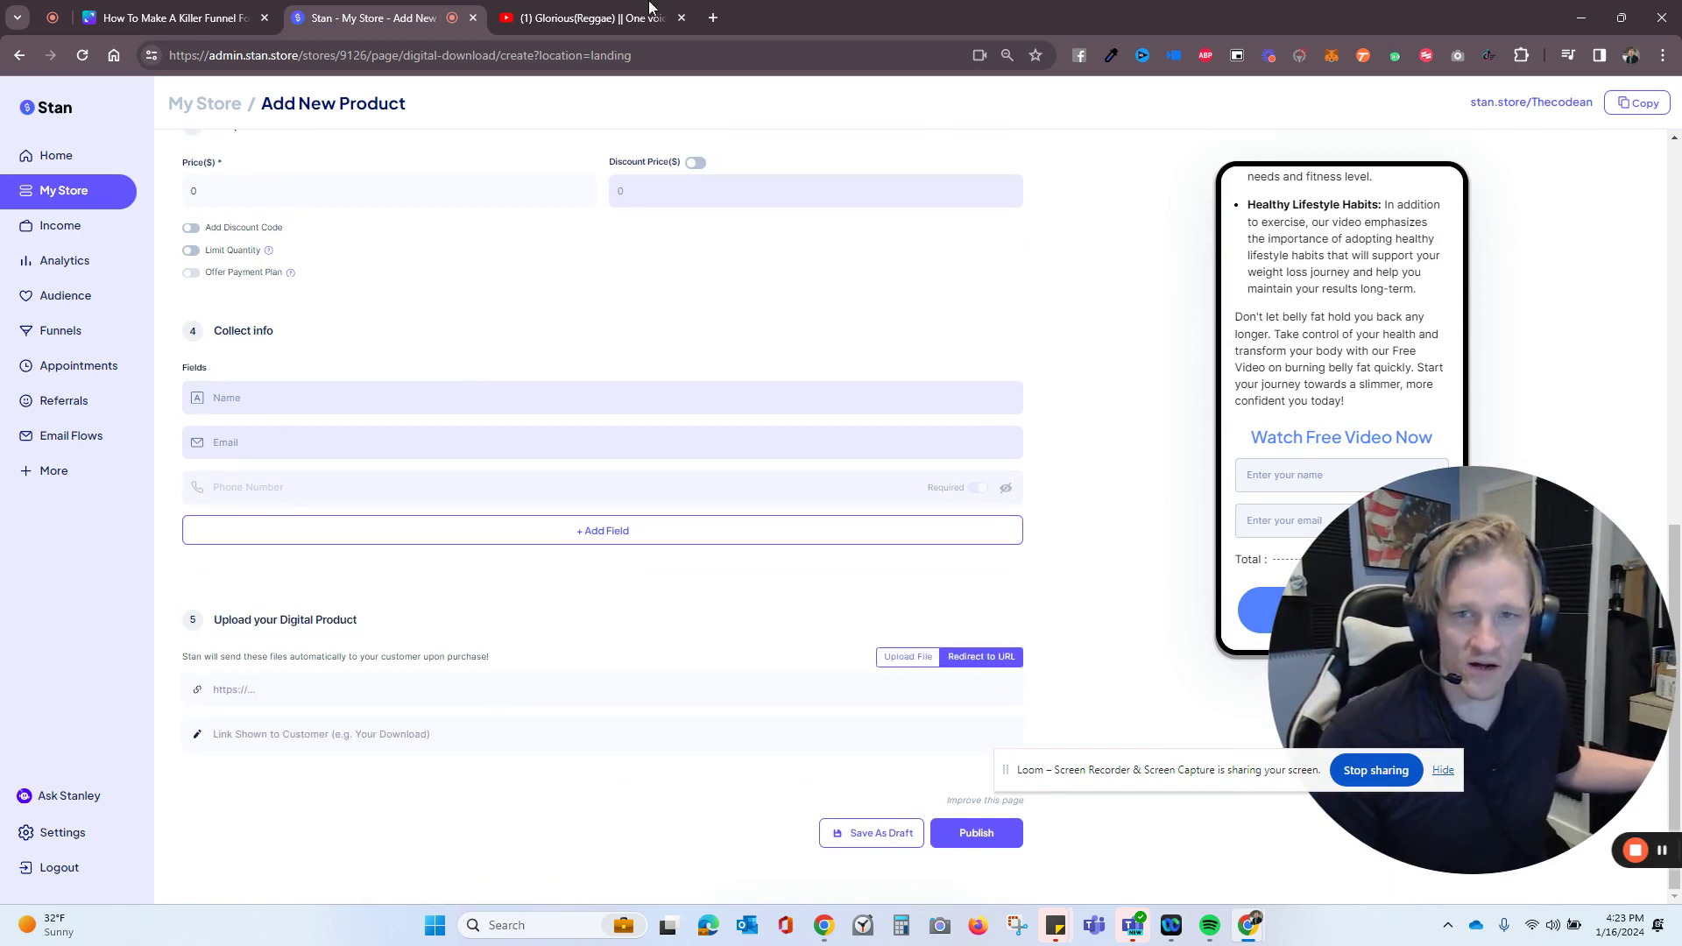
{"action": "left_click", "coordinate": [291, 688]}
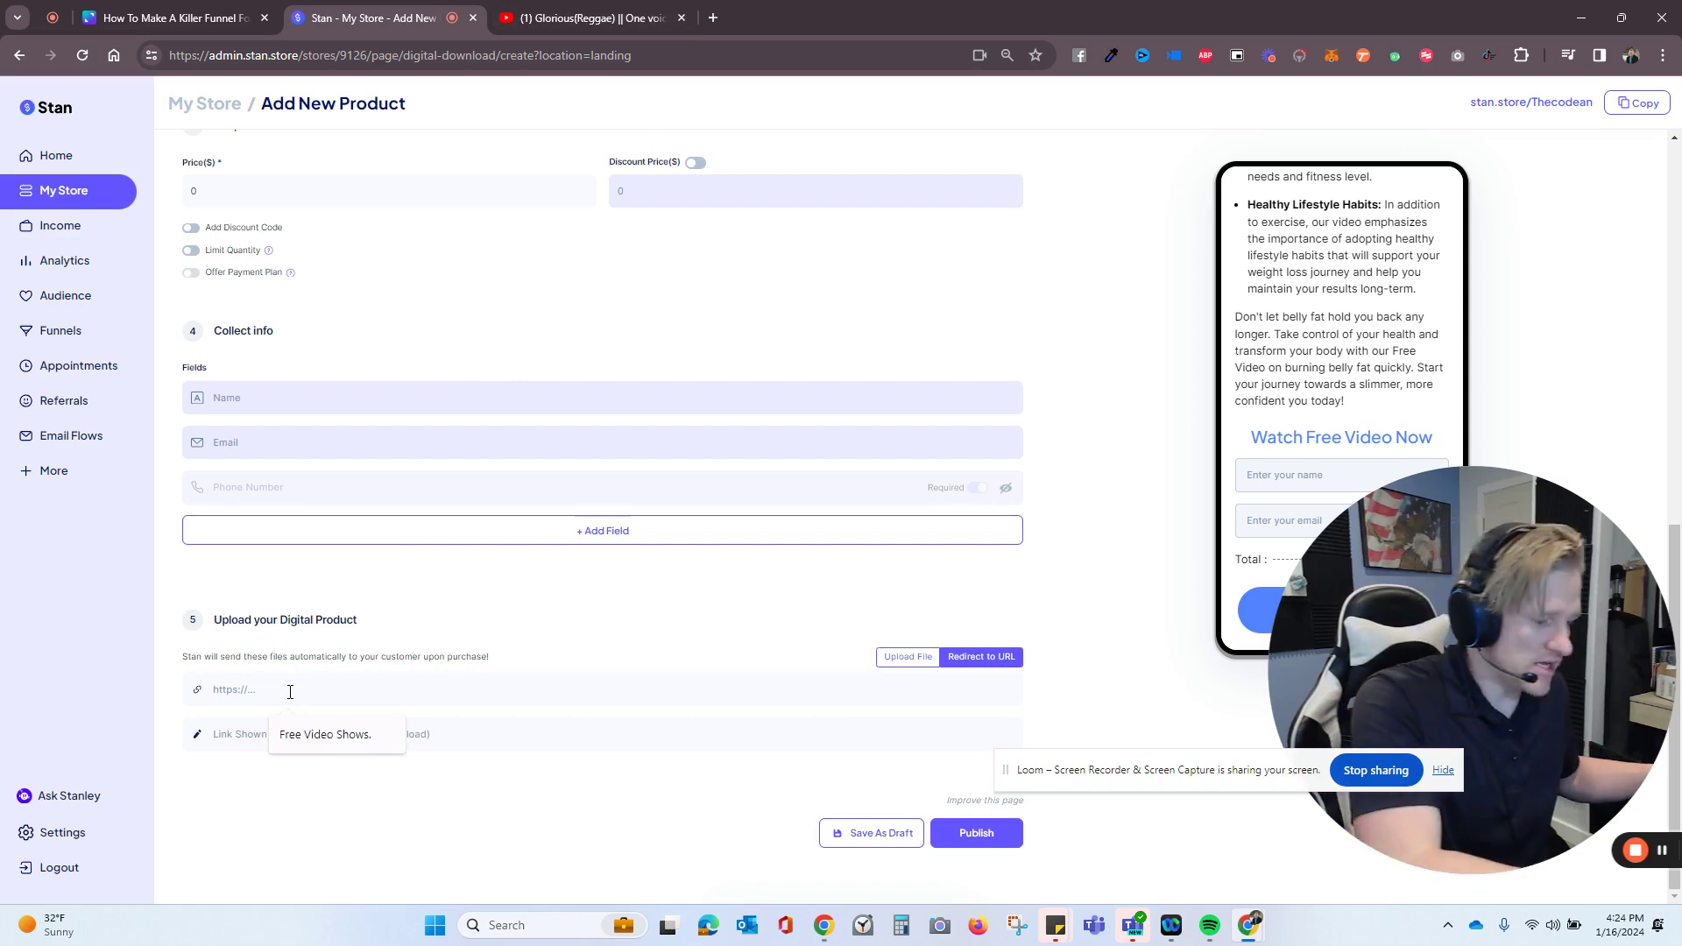
{"action": "type", "text": "https://youtu.be/--knTGlinoU?si=5SYtgb_TDeMoWRZ0"}
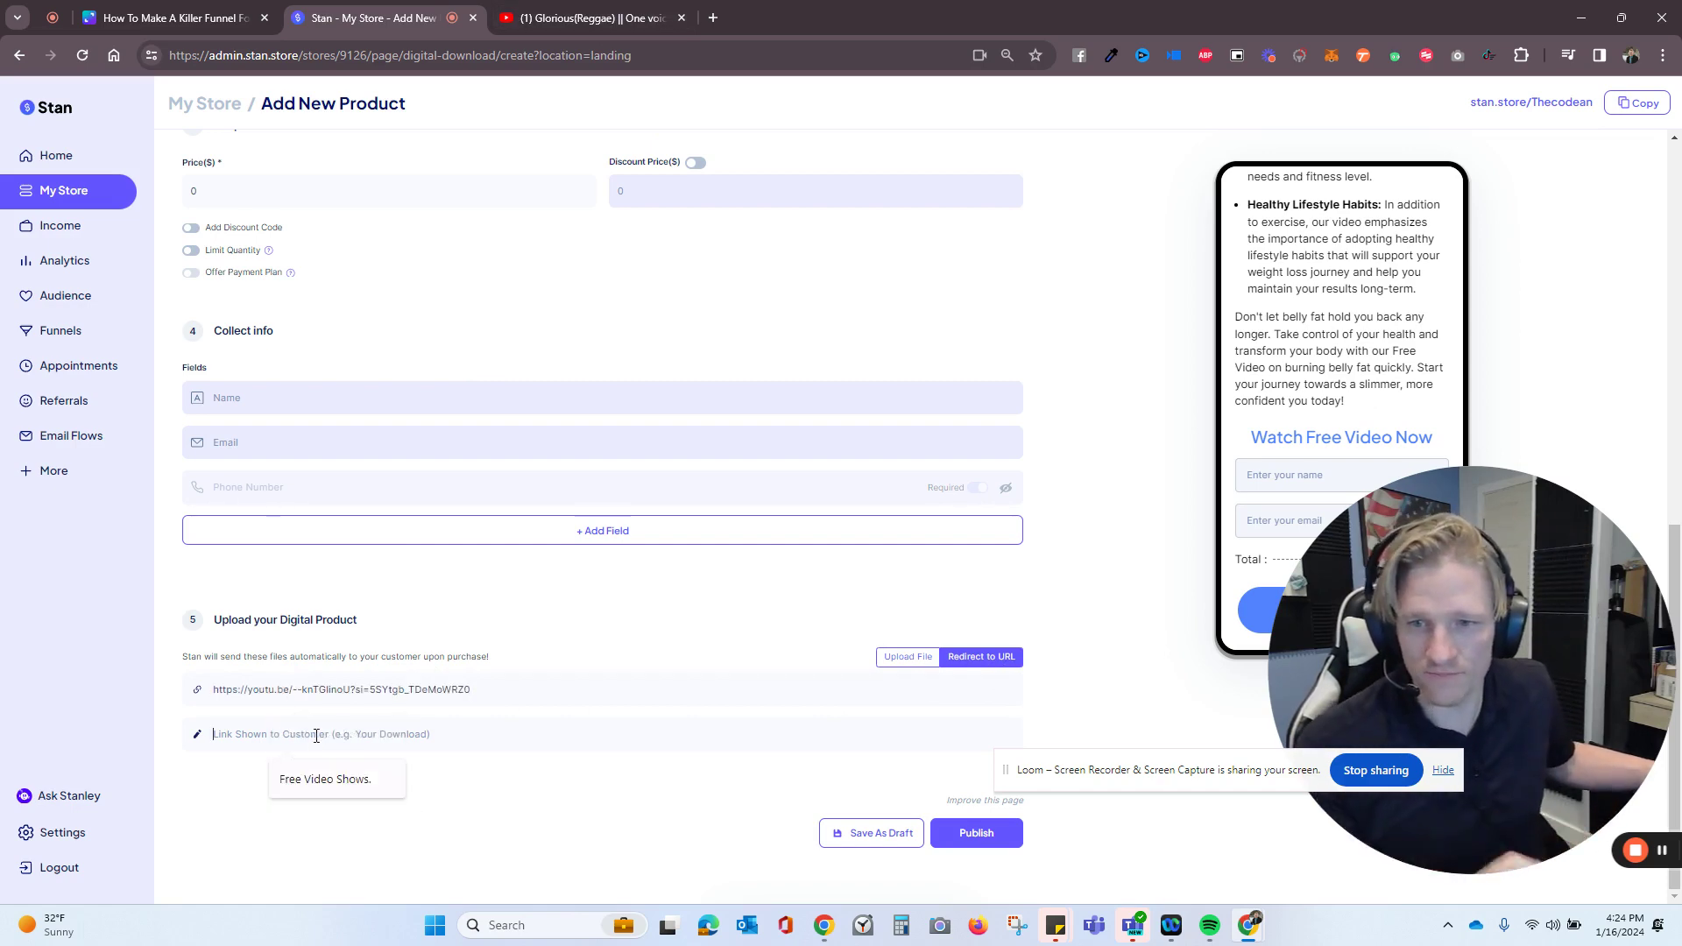
{"action": "scroll", "coordinate": [343, 461], "scroll_direction": "up", "scroll_amount": 10}
Browse the Options tab's email flow and reviews settings
{"action": "left_click", "coordinate": [364, 180]}
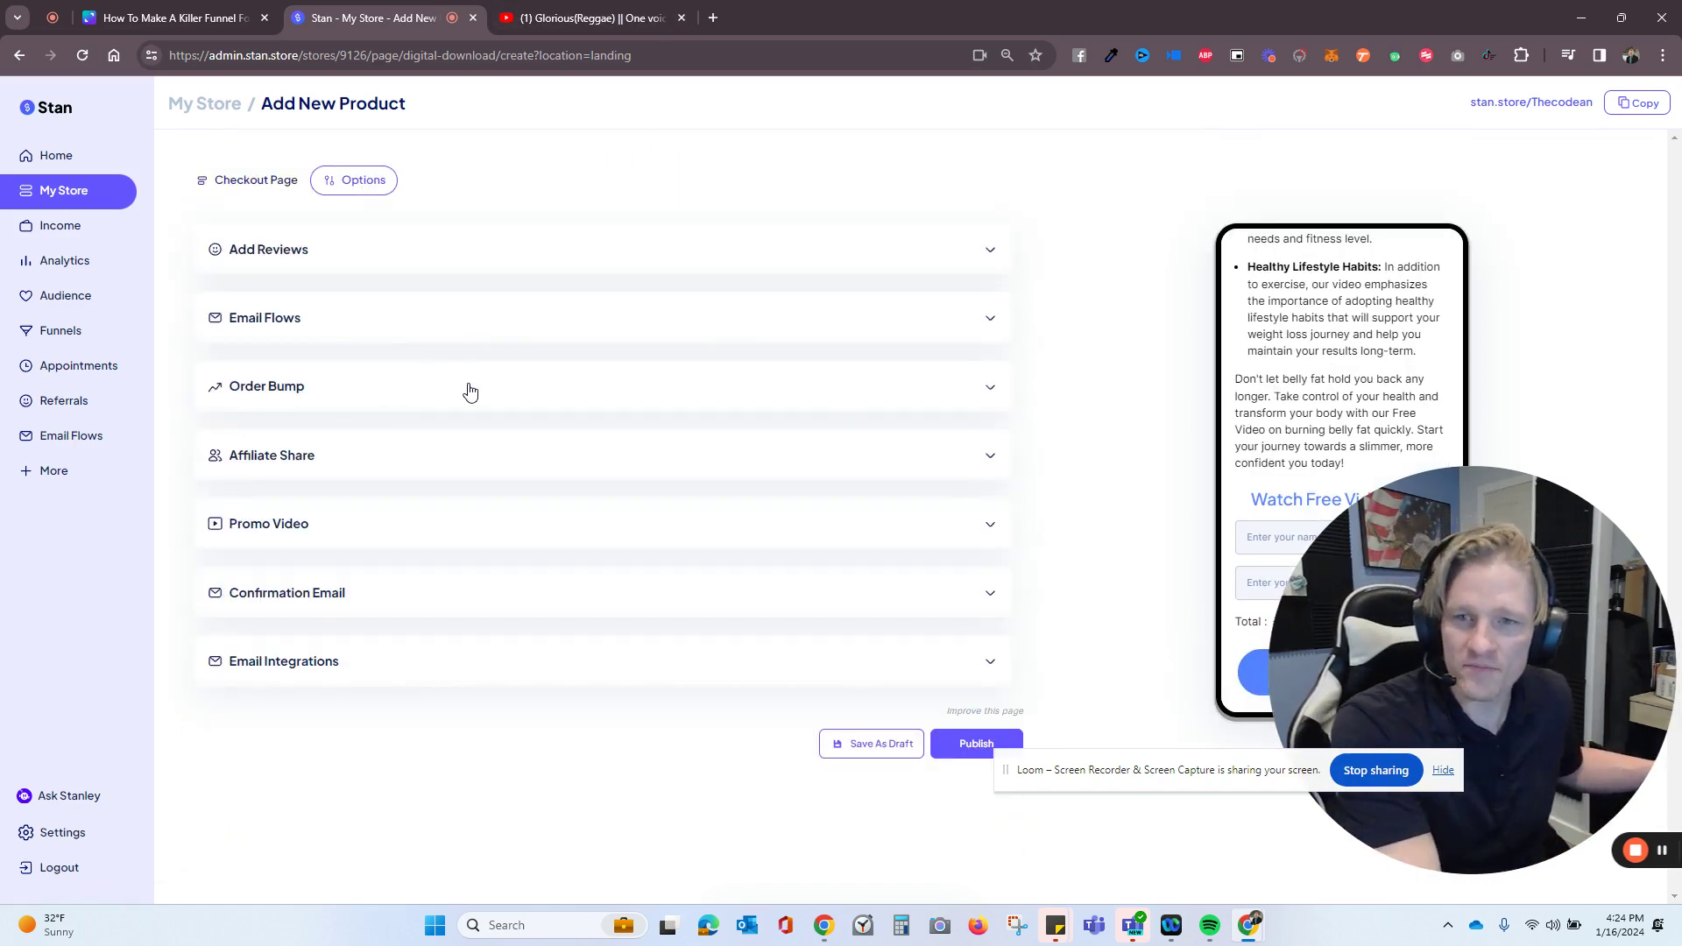
{"action": "left_click", "coordinate": [663, 317]}
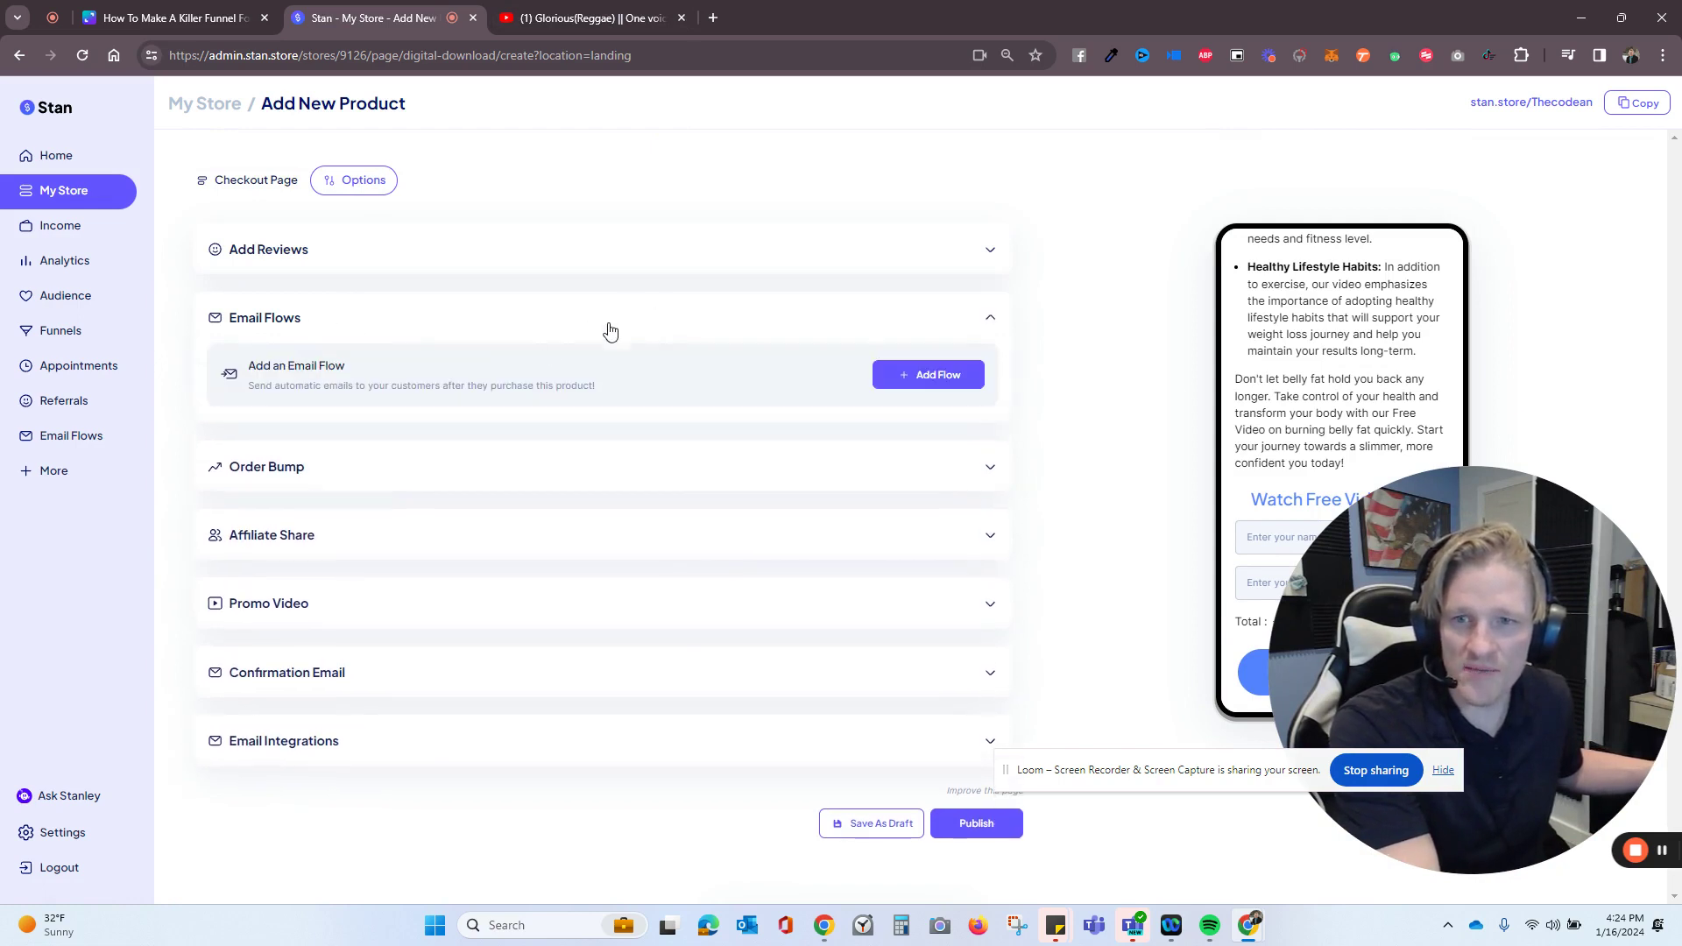
{"action": "left_click", "coordinate": [866, 330]}
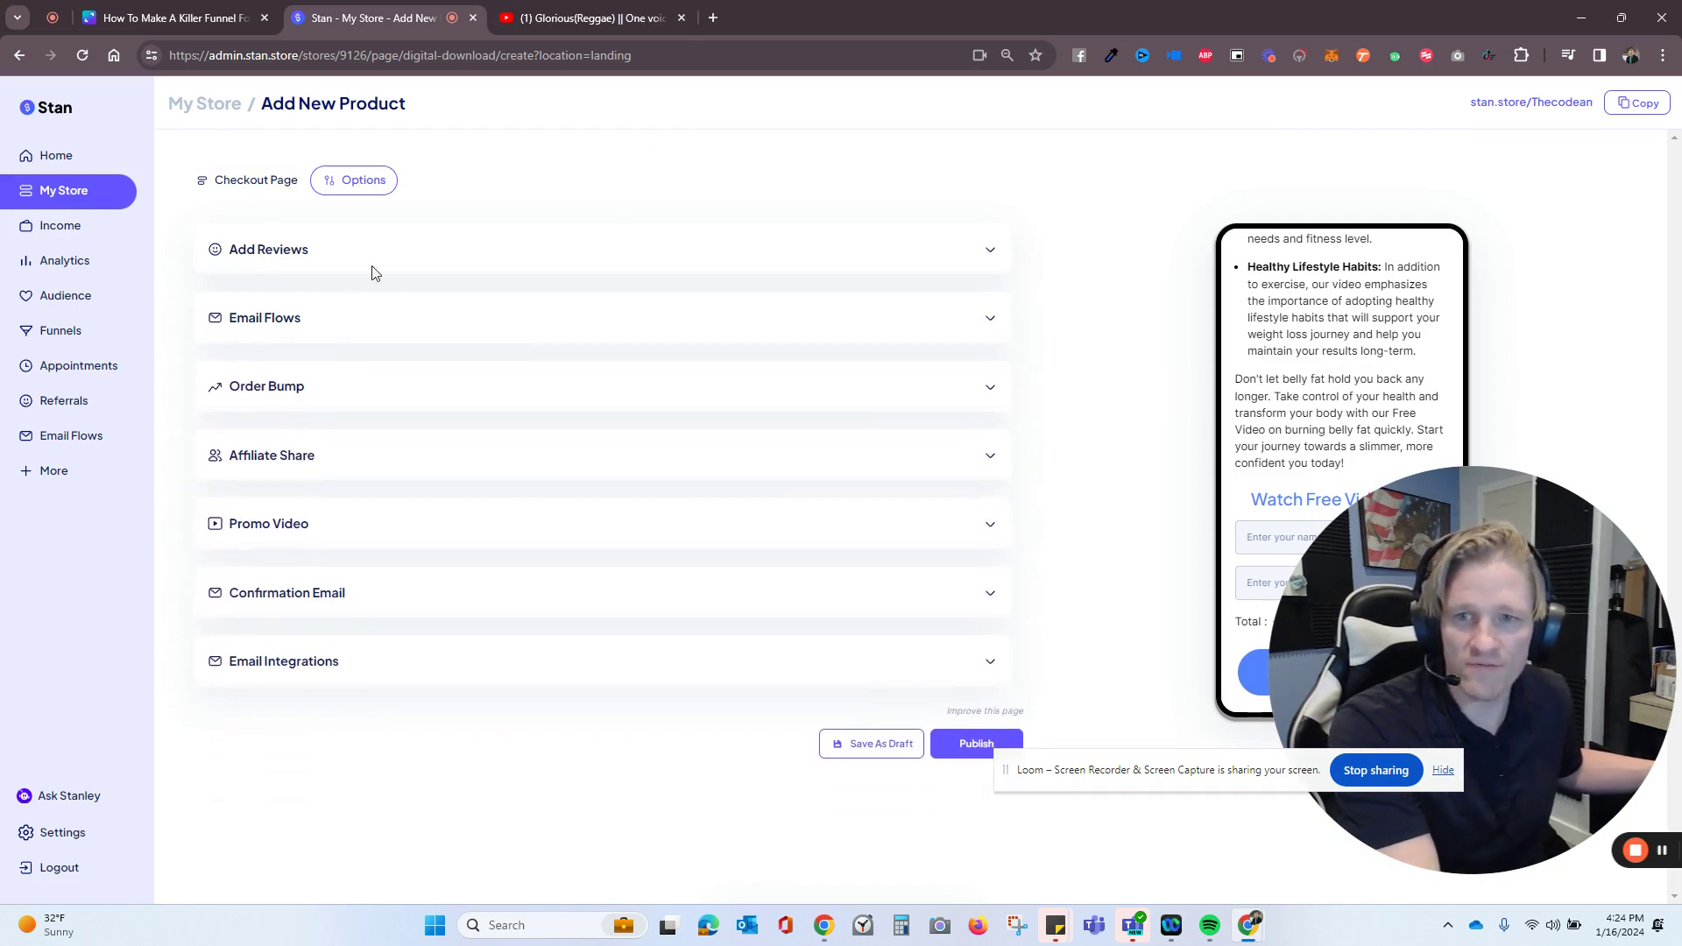
{"action": "left_click", "coordinate": [364, 260]}
Check the affiliate and promo video options, then select the confirmation email's thank-you line
{"action": "left_click", "coordinate": [360, 454]}
{"action": "left_click", "coordinate": [350, 524]}
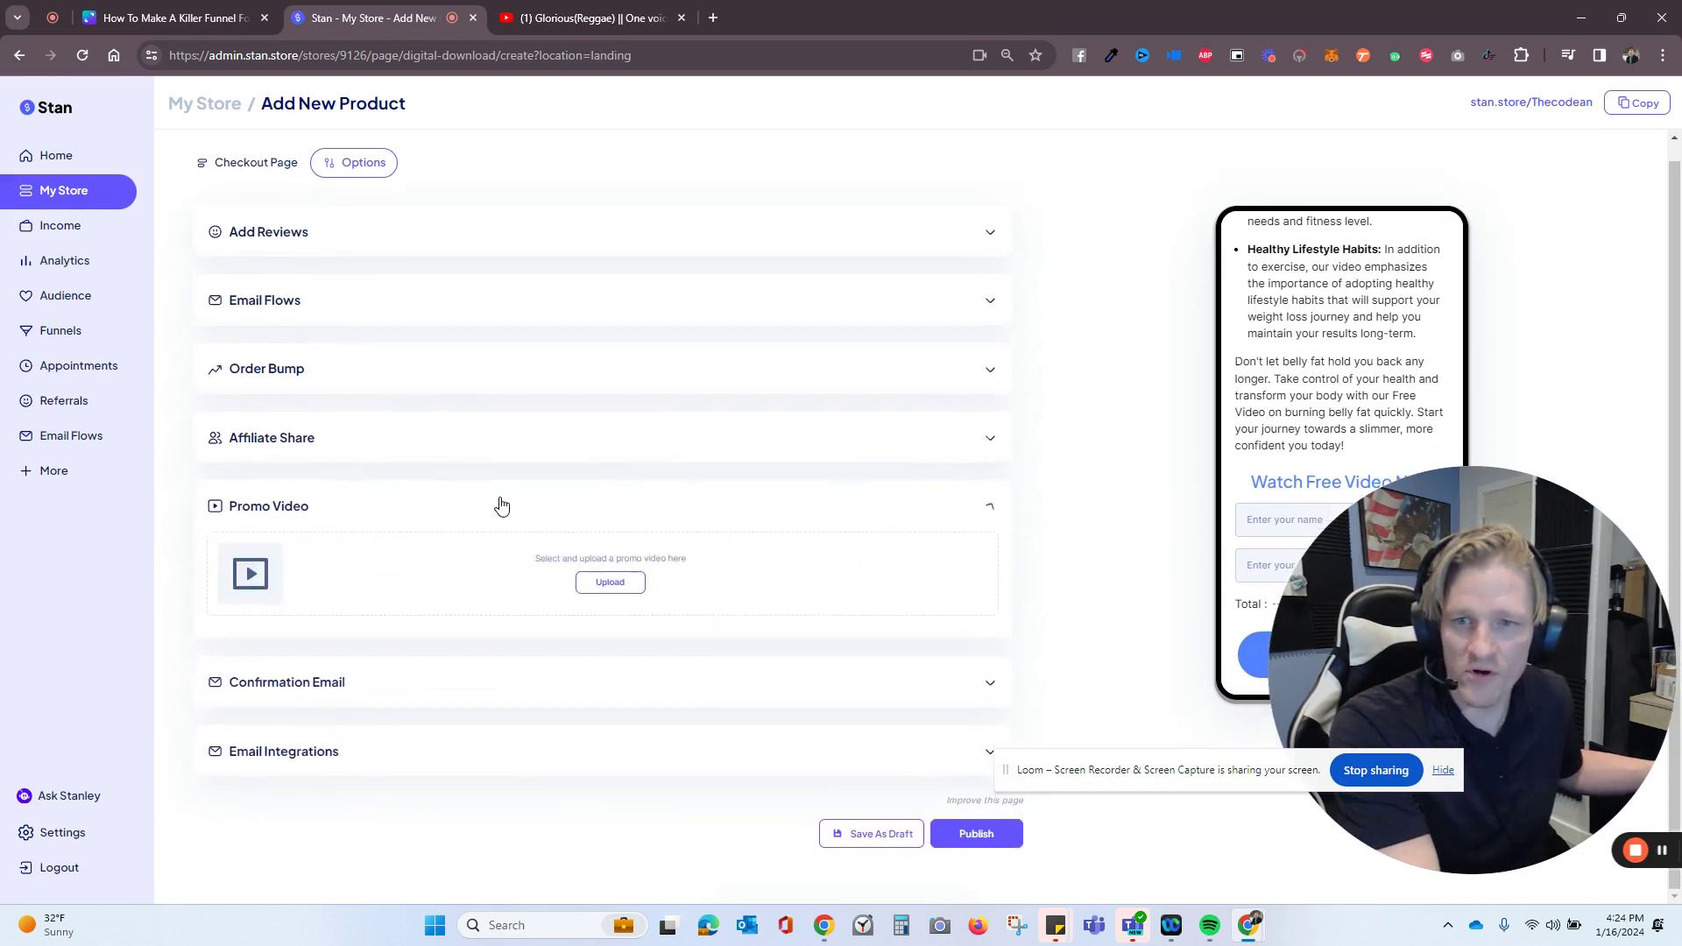
{"action": "left_click", "coordinate": [333, 525]}
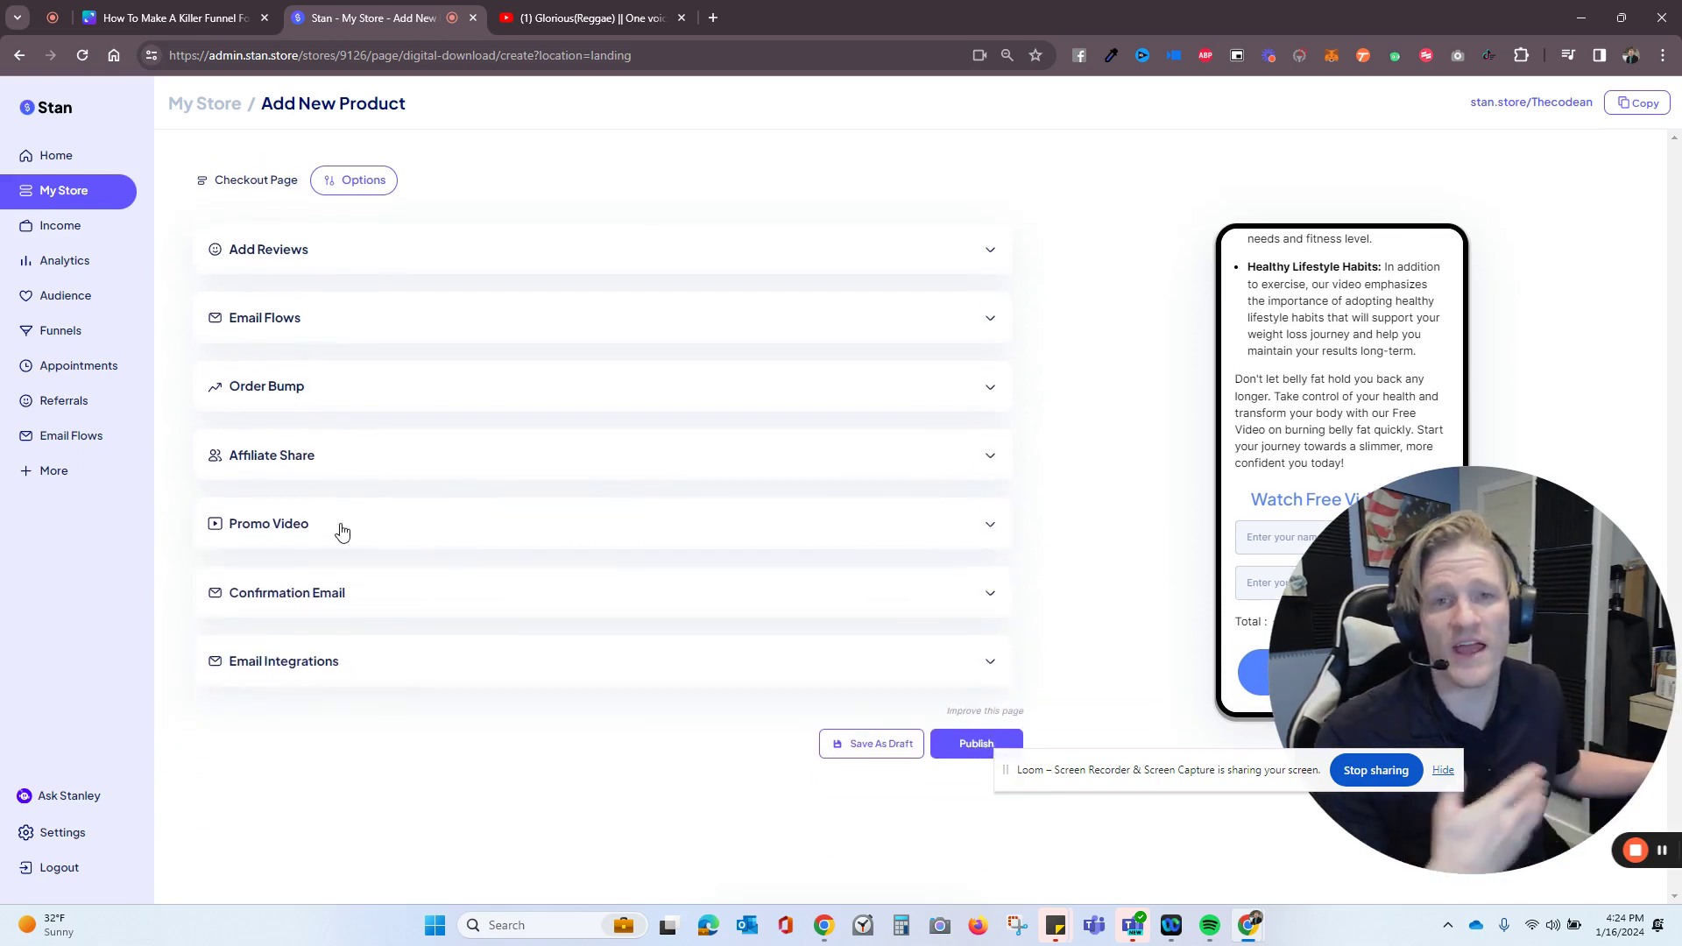
{"action": "left_click", "coordinate": [434, 593]}
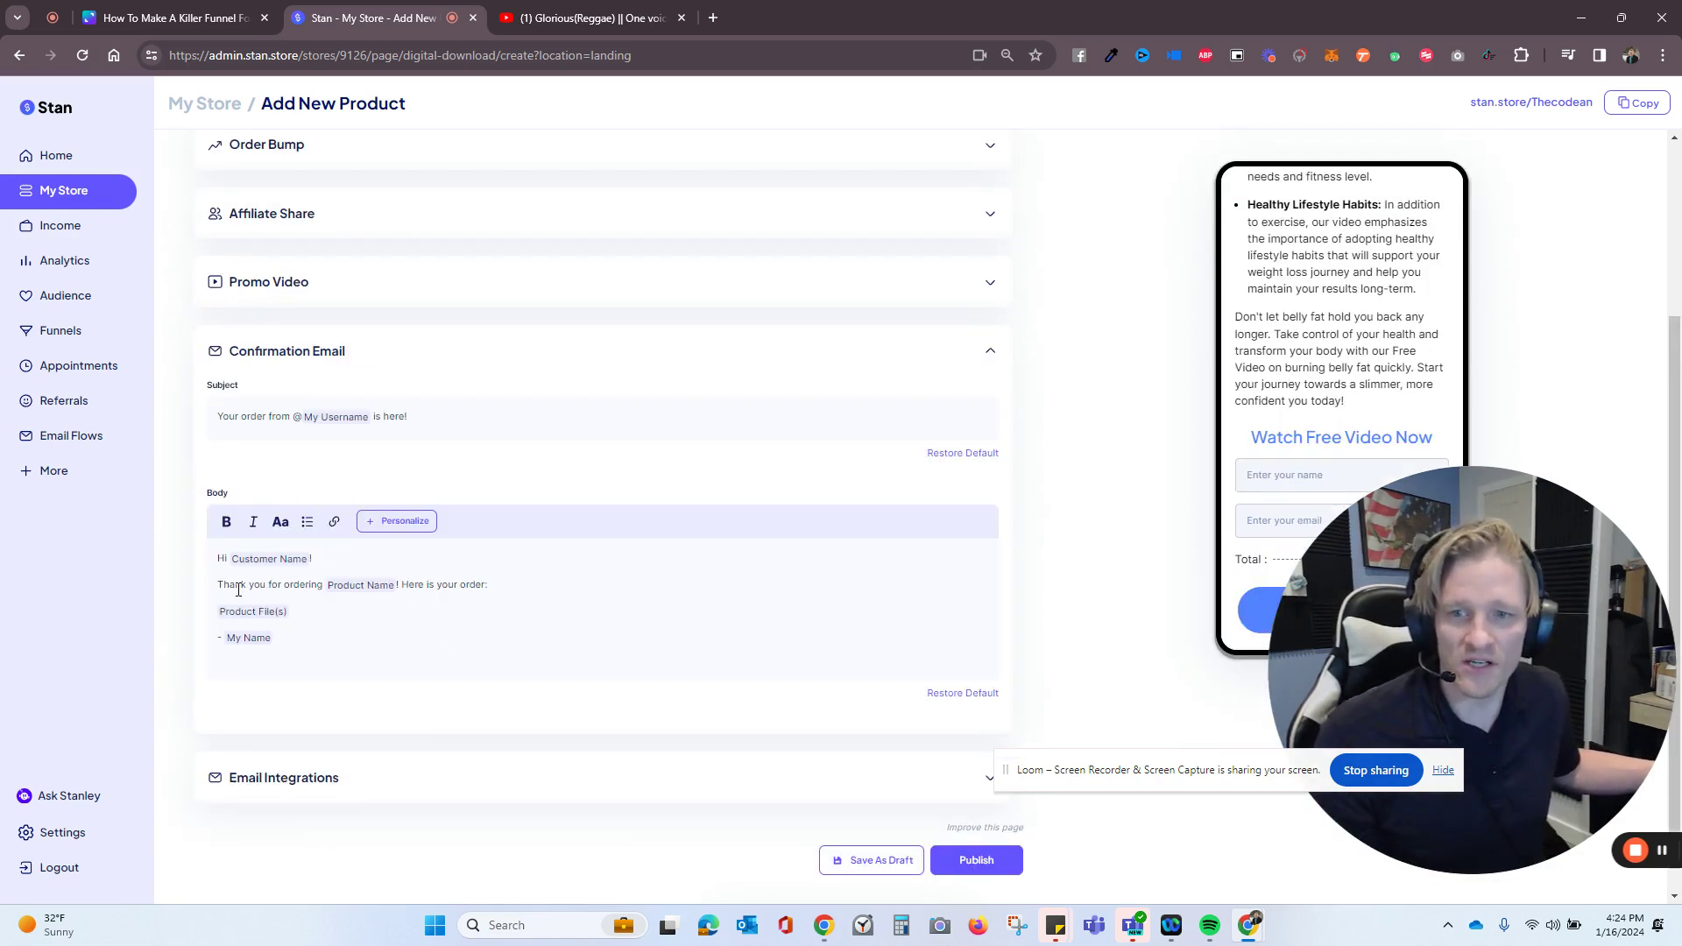
{"action": "left_click_drag", "start_coordinate": [239, 590], "coordinate": [200, 594]}
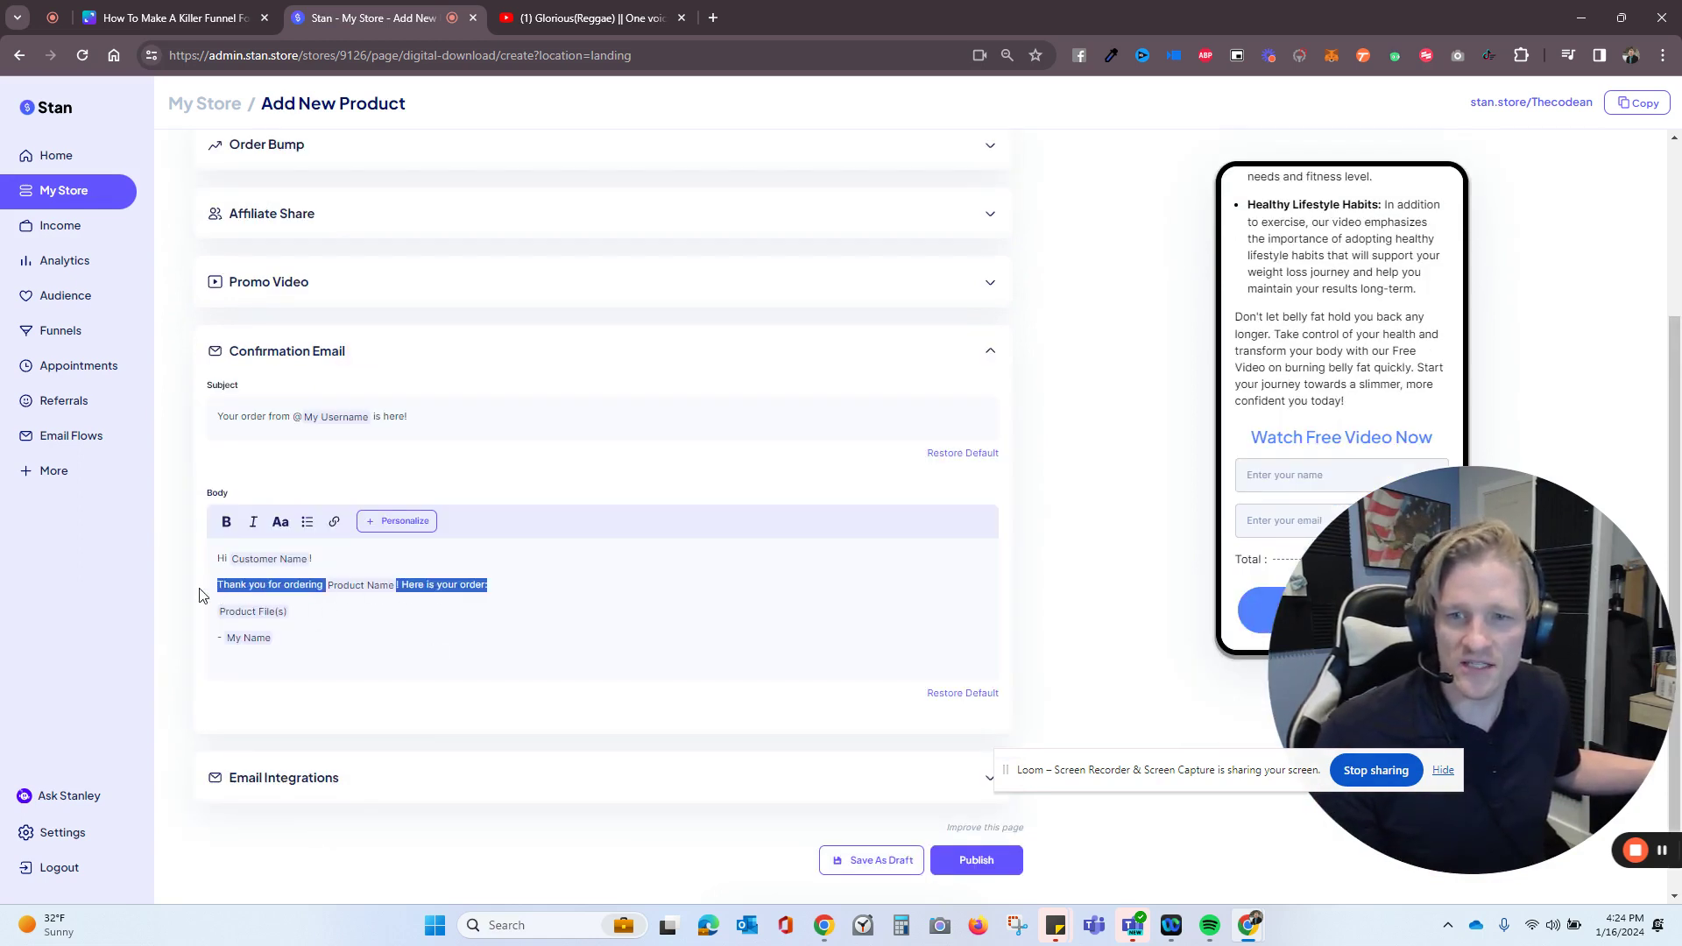
{"action": "type", "text": "I'm d"}
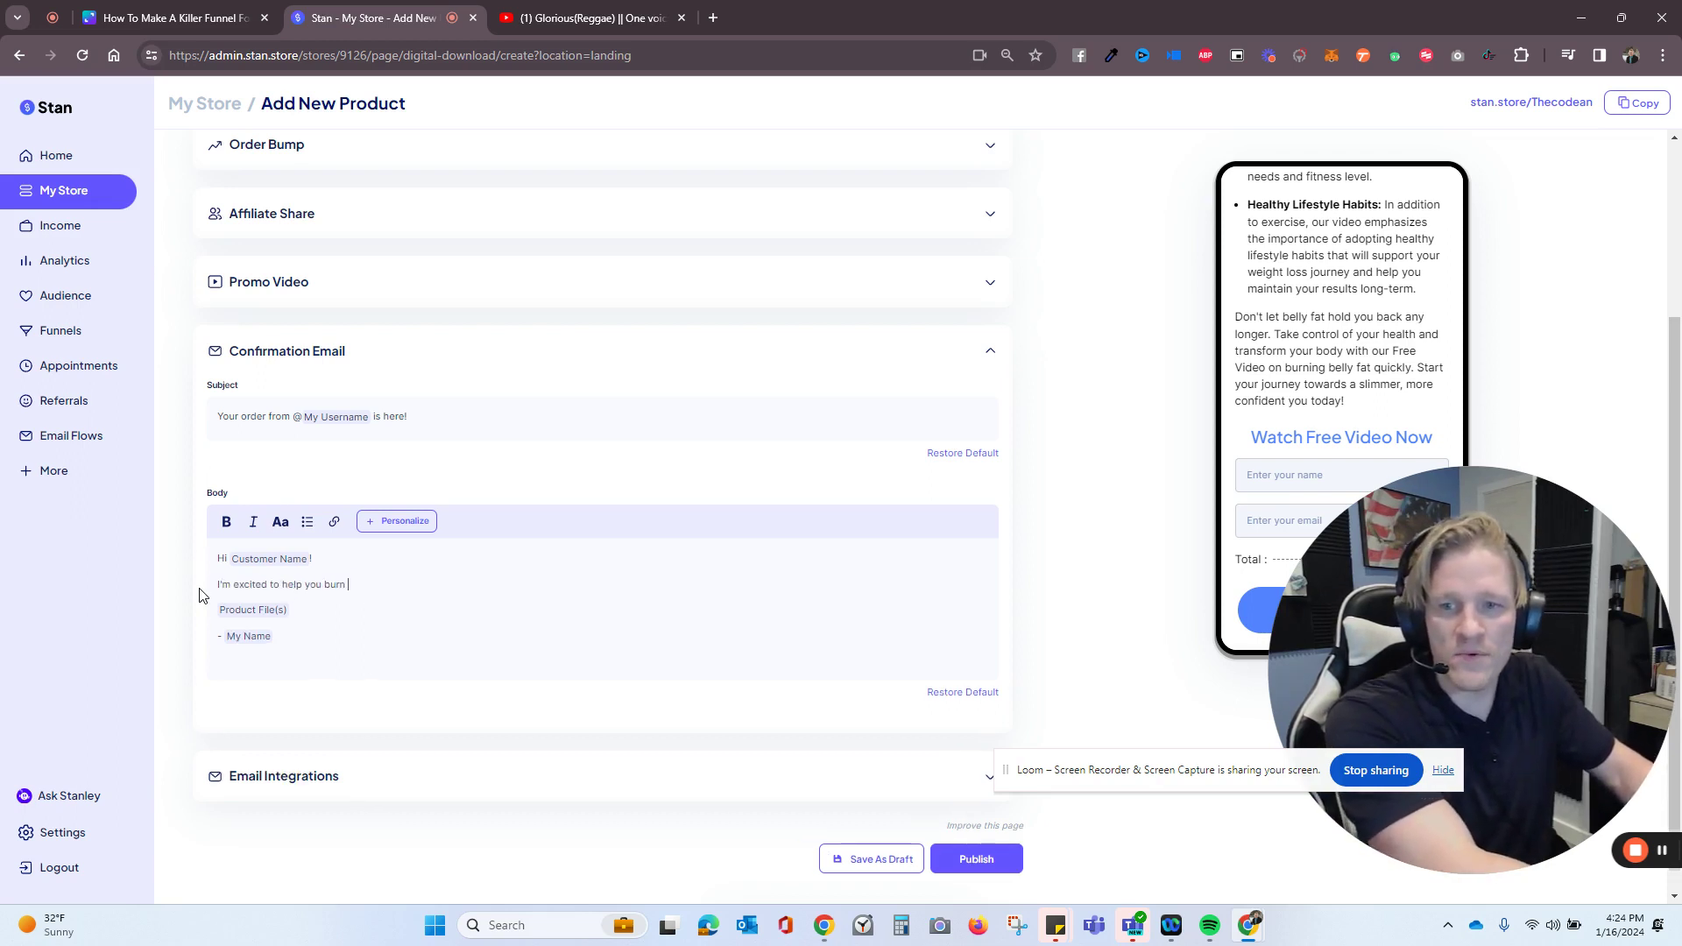
{"action": "type", "text": "."}
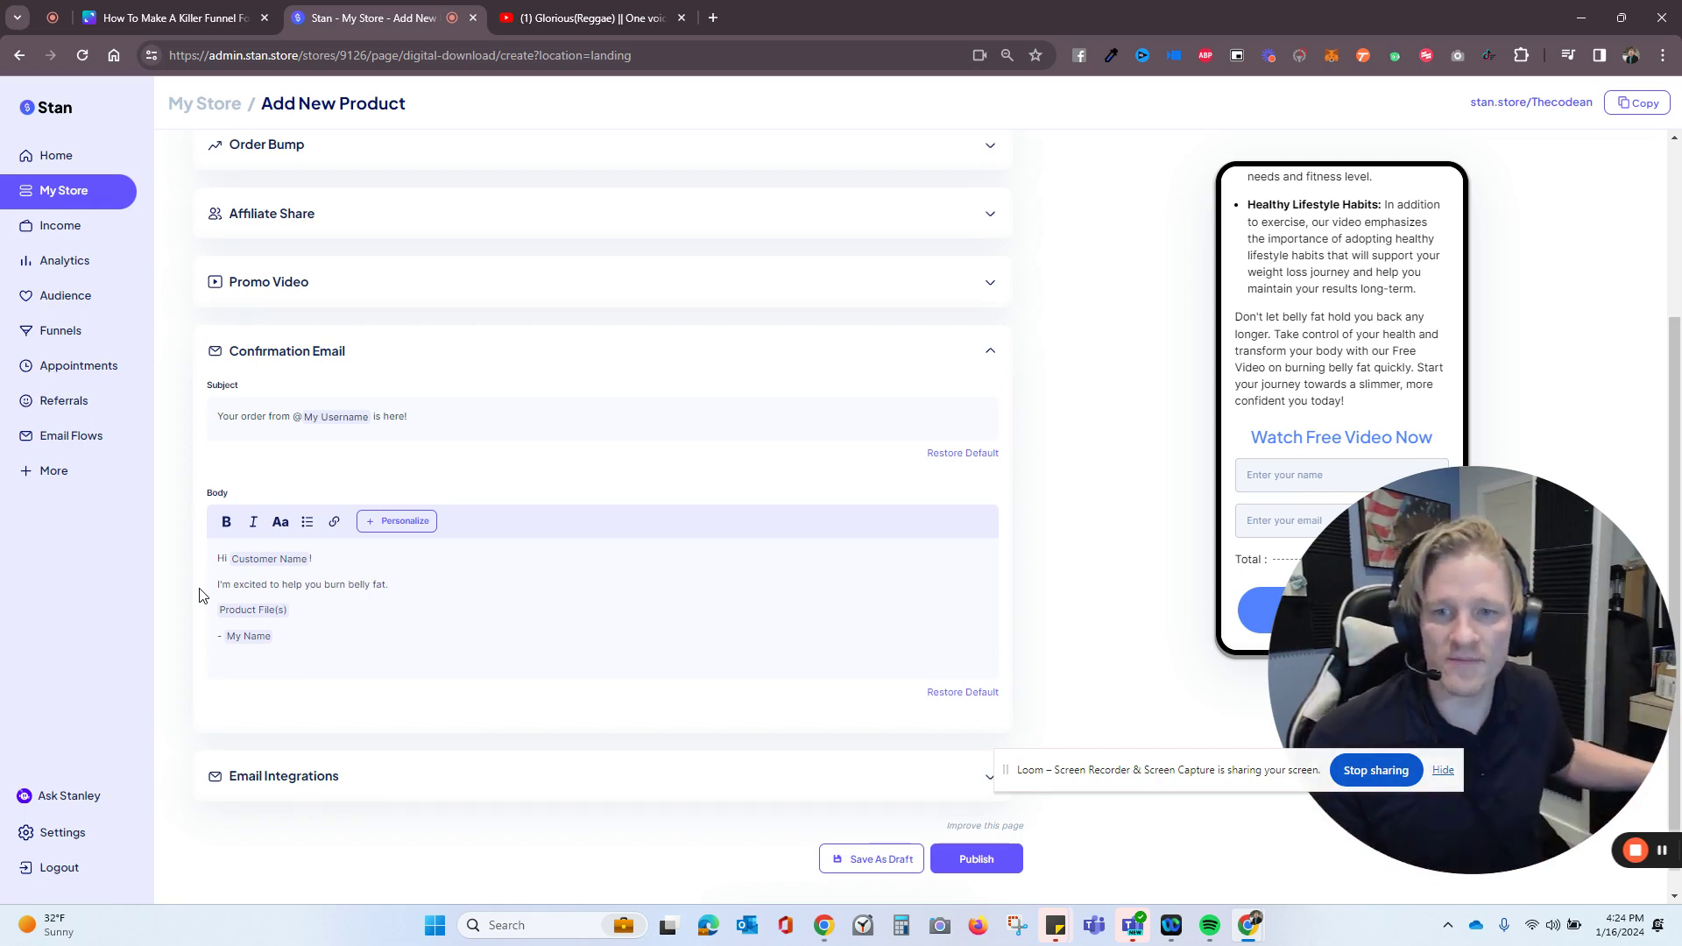
{"action": "scroll", "coordinate": [770, 773], "scroll_direction": "down", "scroll_amount": 1}
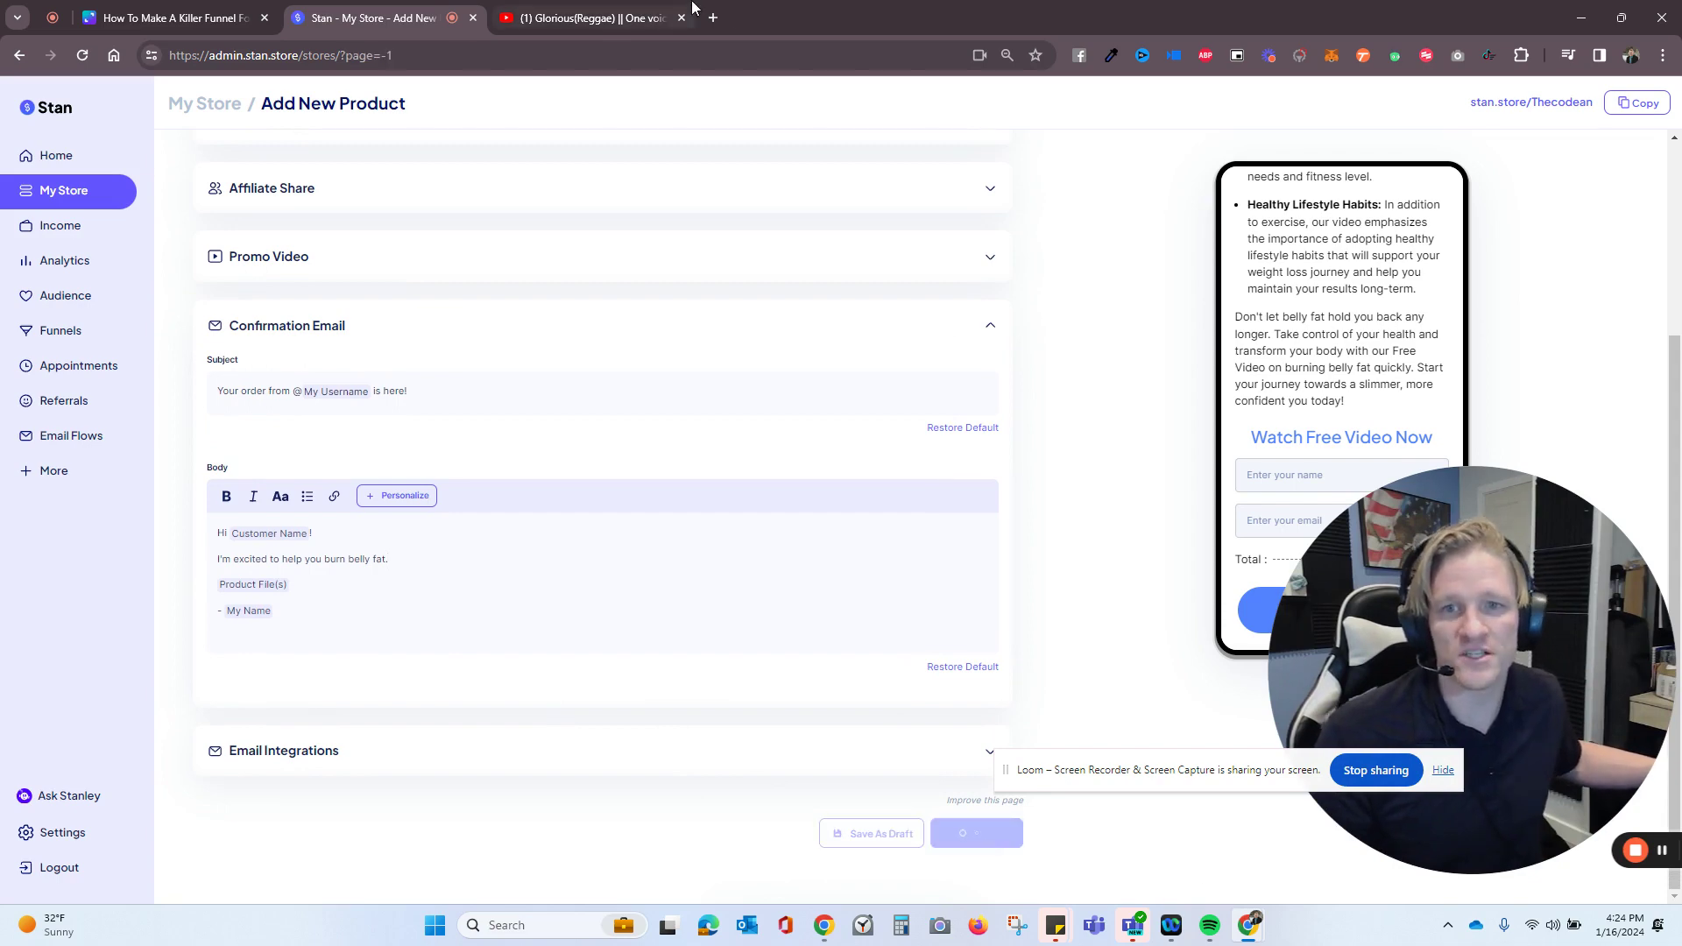
Publish the free video page and copy its URL from the product list
{"action": "left_click_drag", "start_coordinate": [1544, 656], "coordinate": [716, 607]}
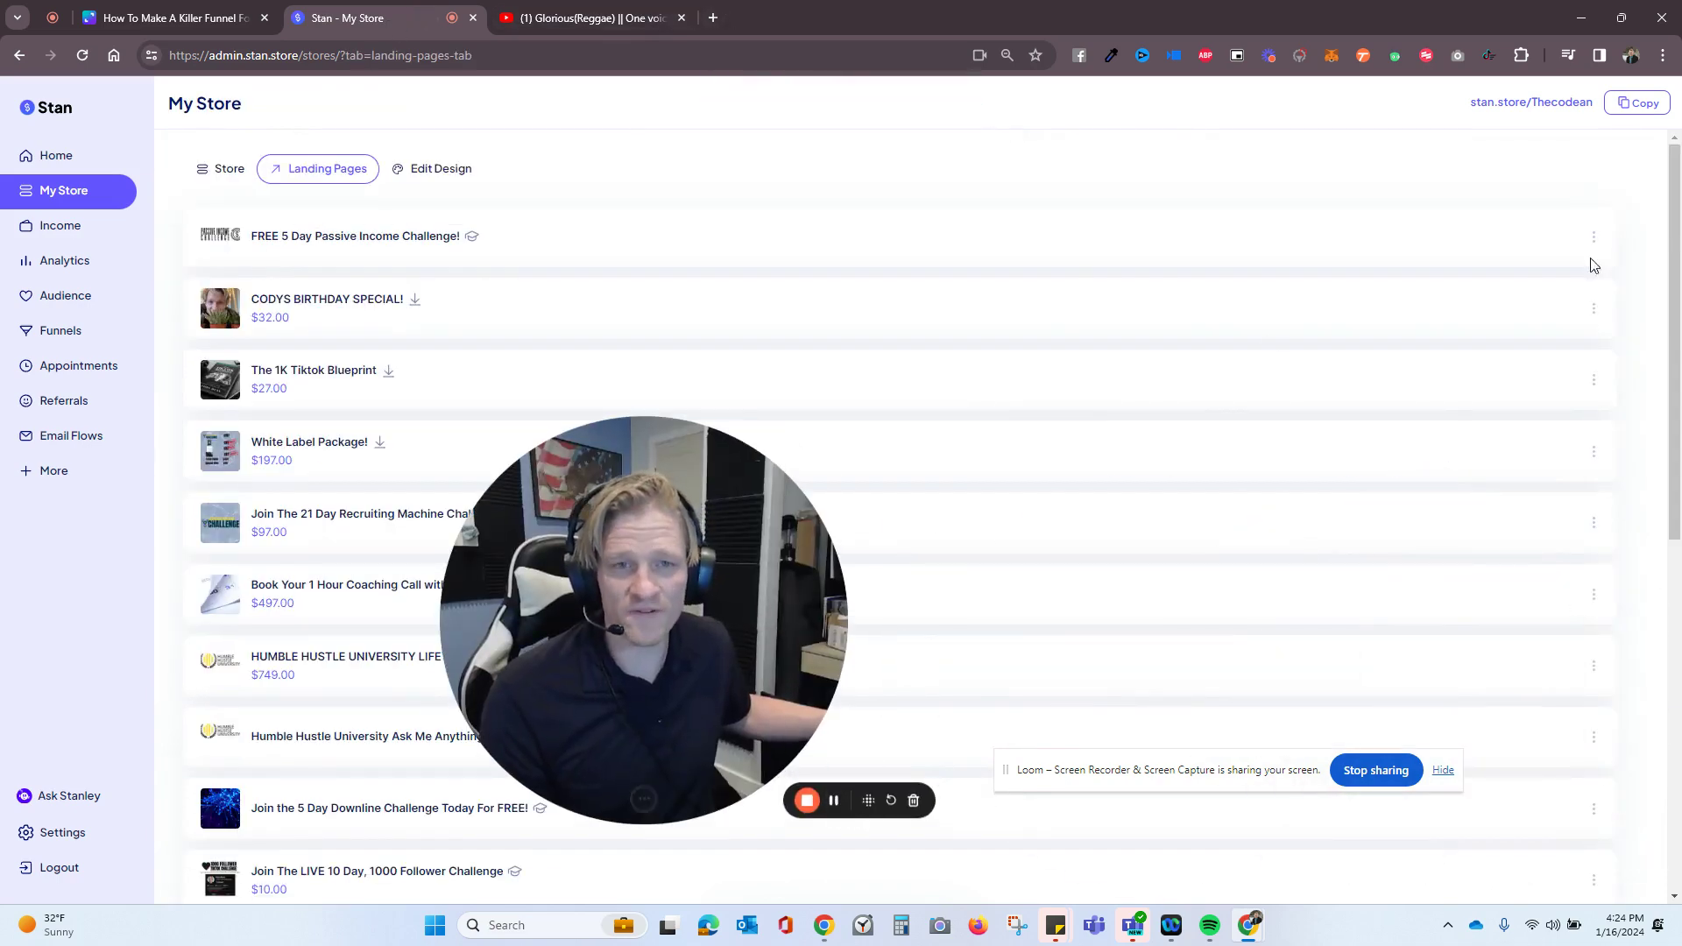
{"action": "left_click", "coordinate": [1504, 108]}
{"action": "key", "text": "ctrl+shift+Tab"}
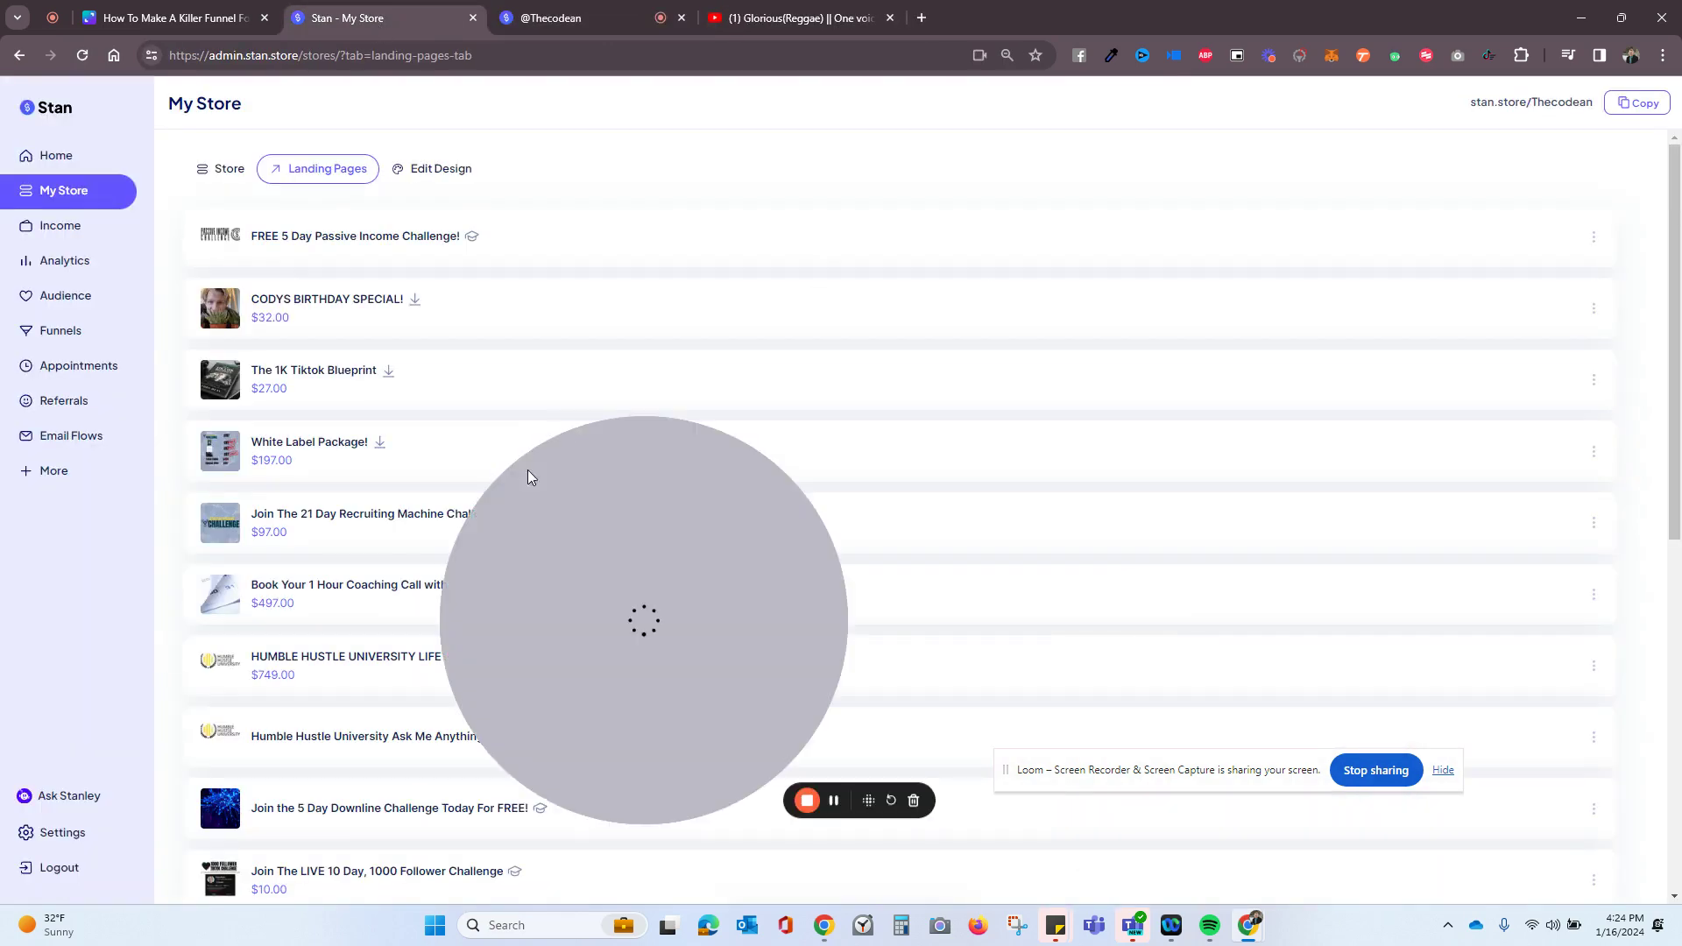
{"action": "scroll", "coordinate": [335, 350], "scroll_direction": "down", "scroll_amount": 5}
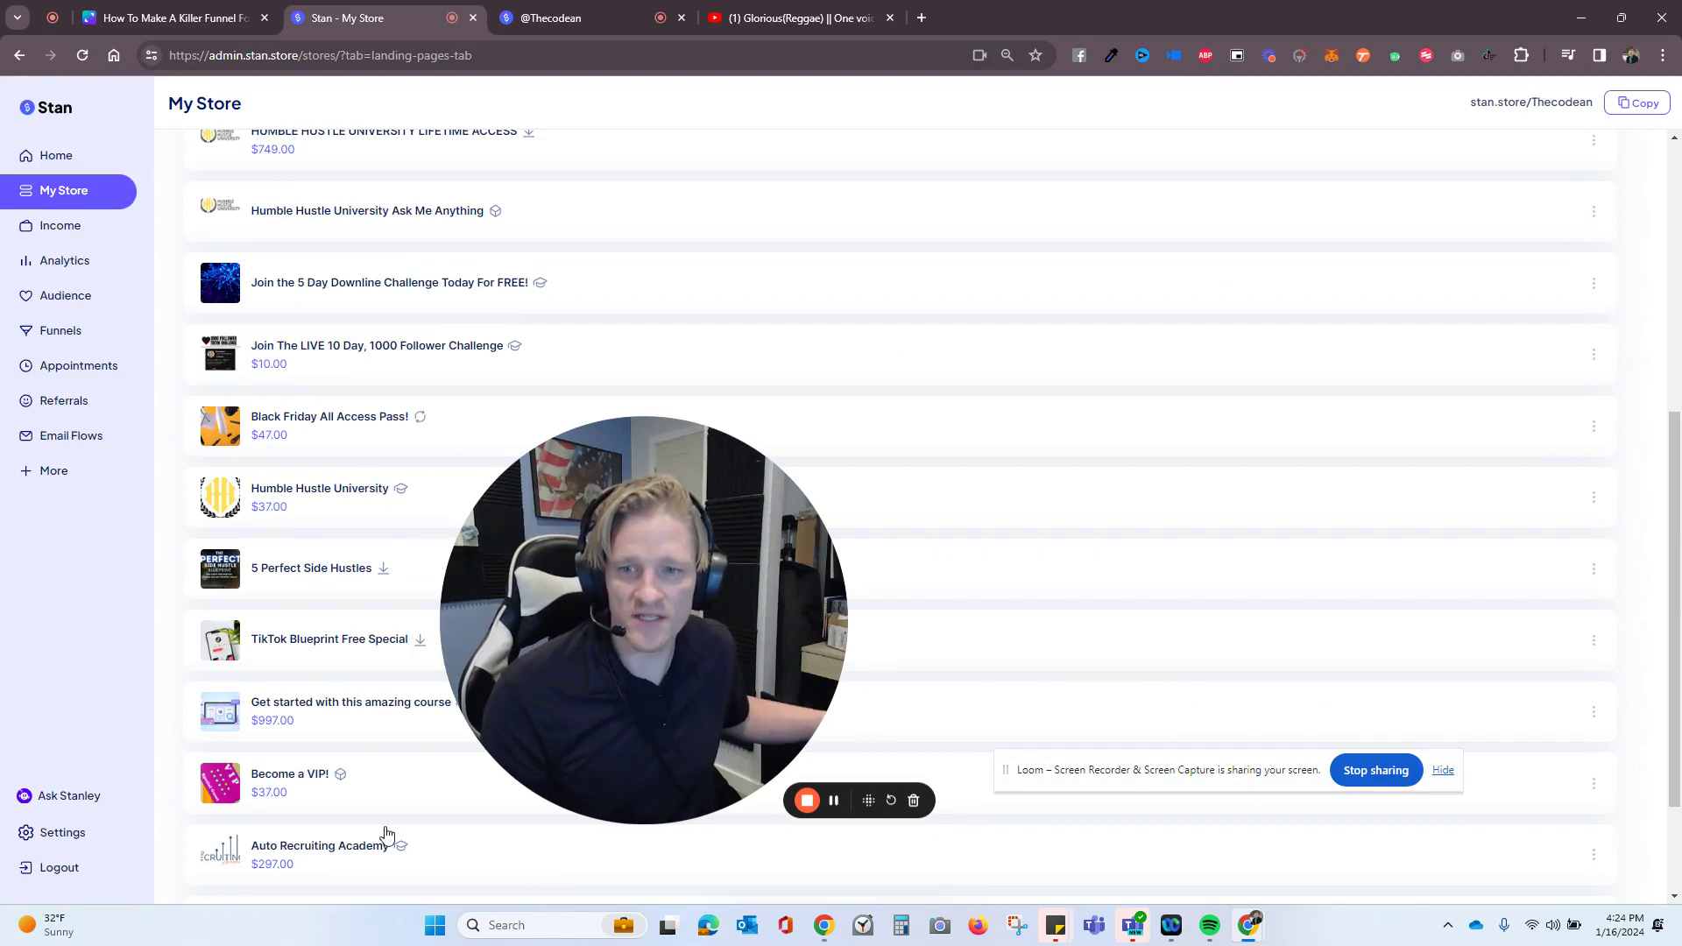
{"action": "scroll", "coordinate": [1319, 726], "scroll_direction": "down", "scroll_amount": 1}
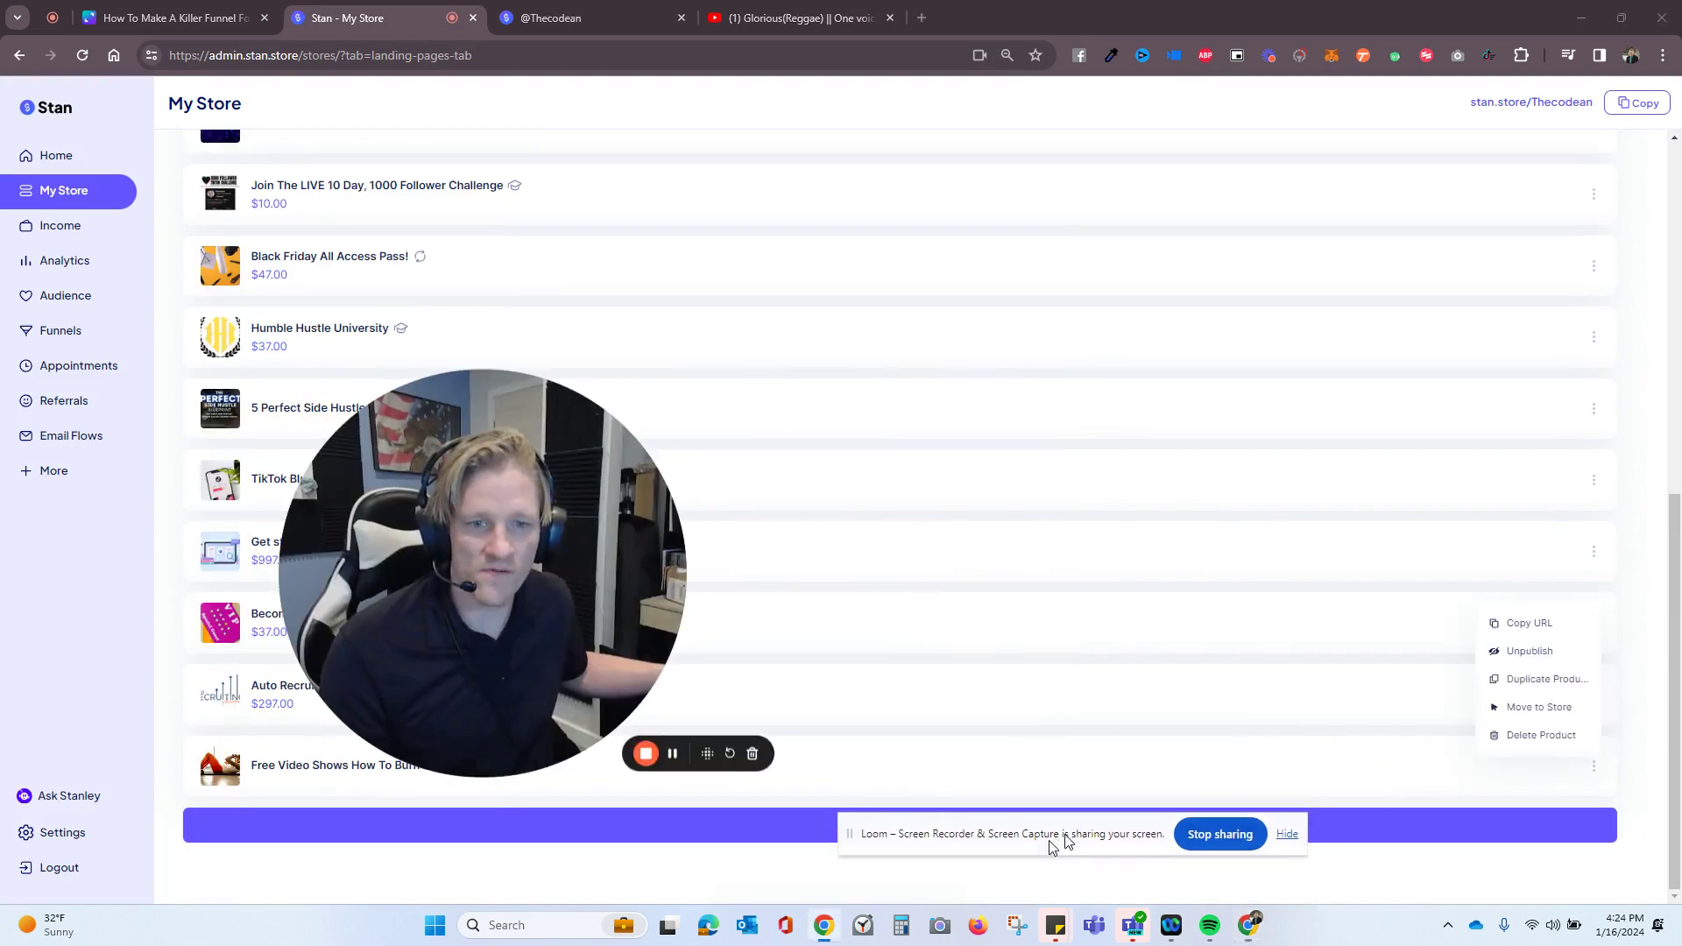
{"action": "left_click", "coordinate": [1535, 624]}
Load the free video page in the storefront tab and submit a test sign-up
{"action": "left_click", "coordinate": [539, 22]}
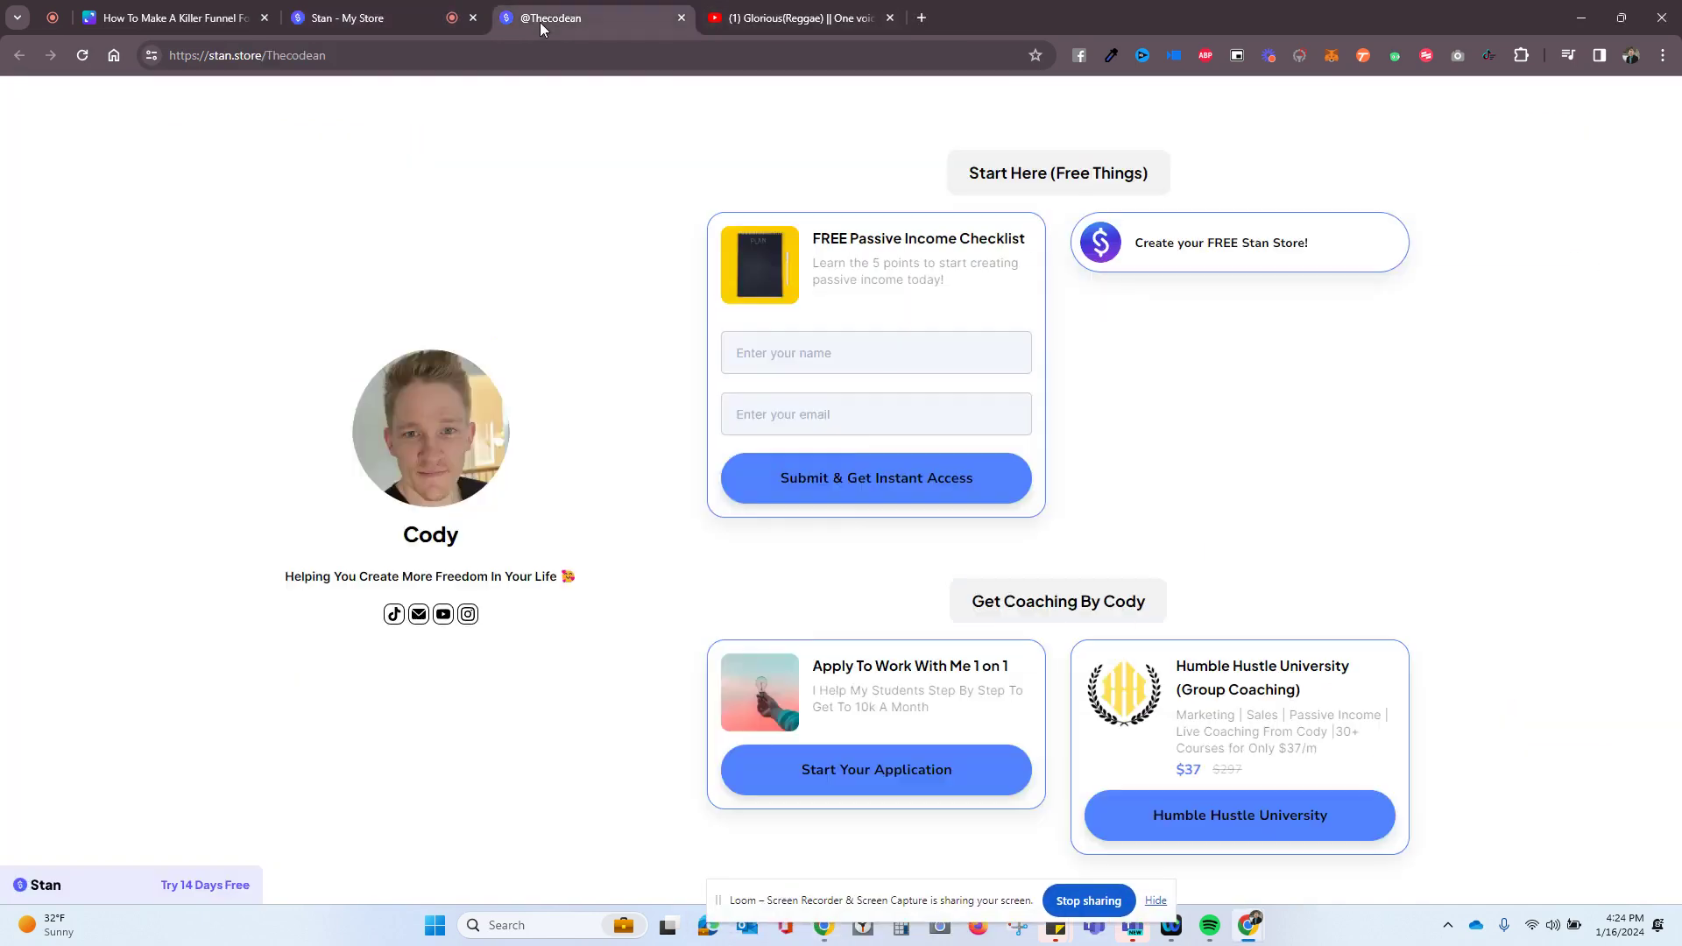
{"action": "left_click", "coordinate": [407, 56]}
{"action": "key", "text": "ctrl+v"}
{"action": "mouse_move", "coordinate": [602, 491]}
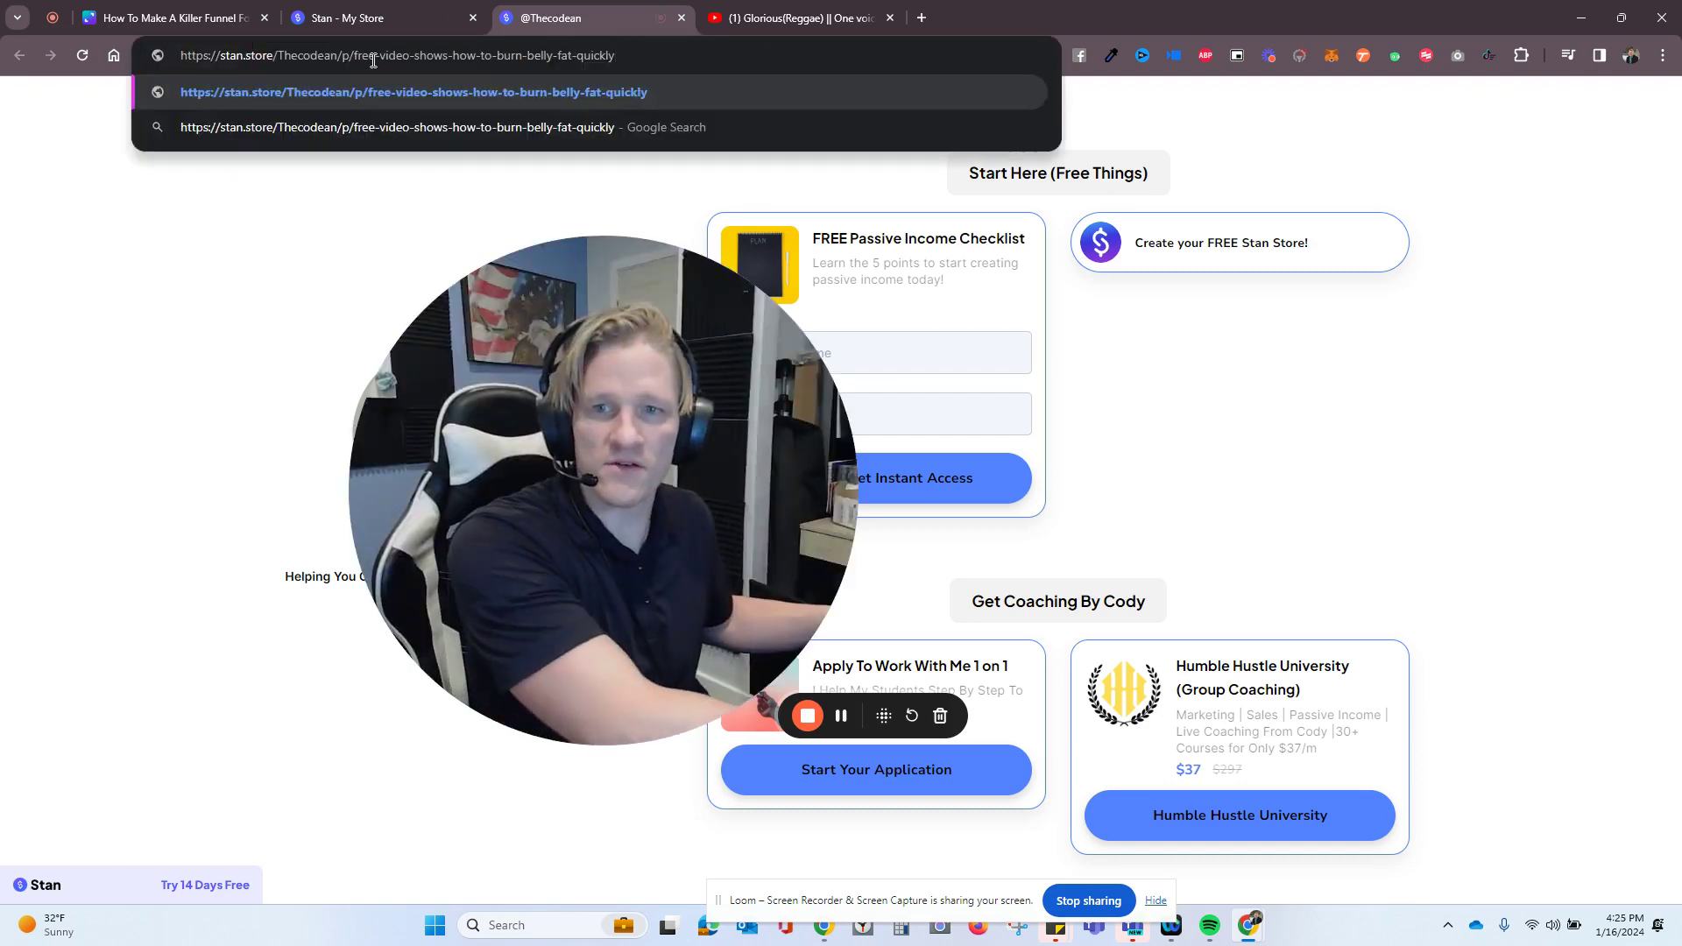
{"action": "key", "text": "Return"}
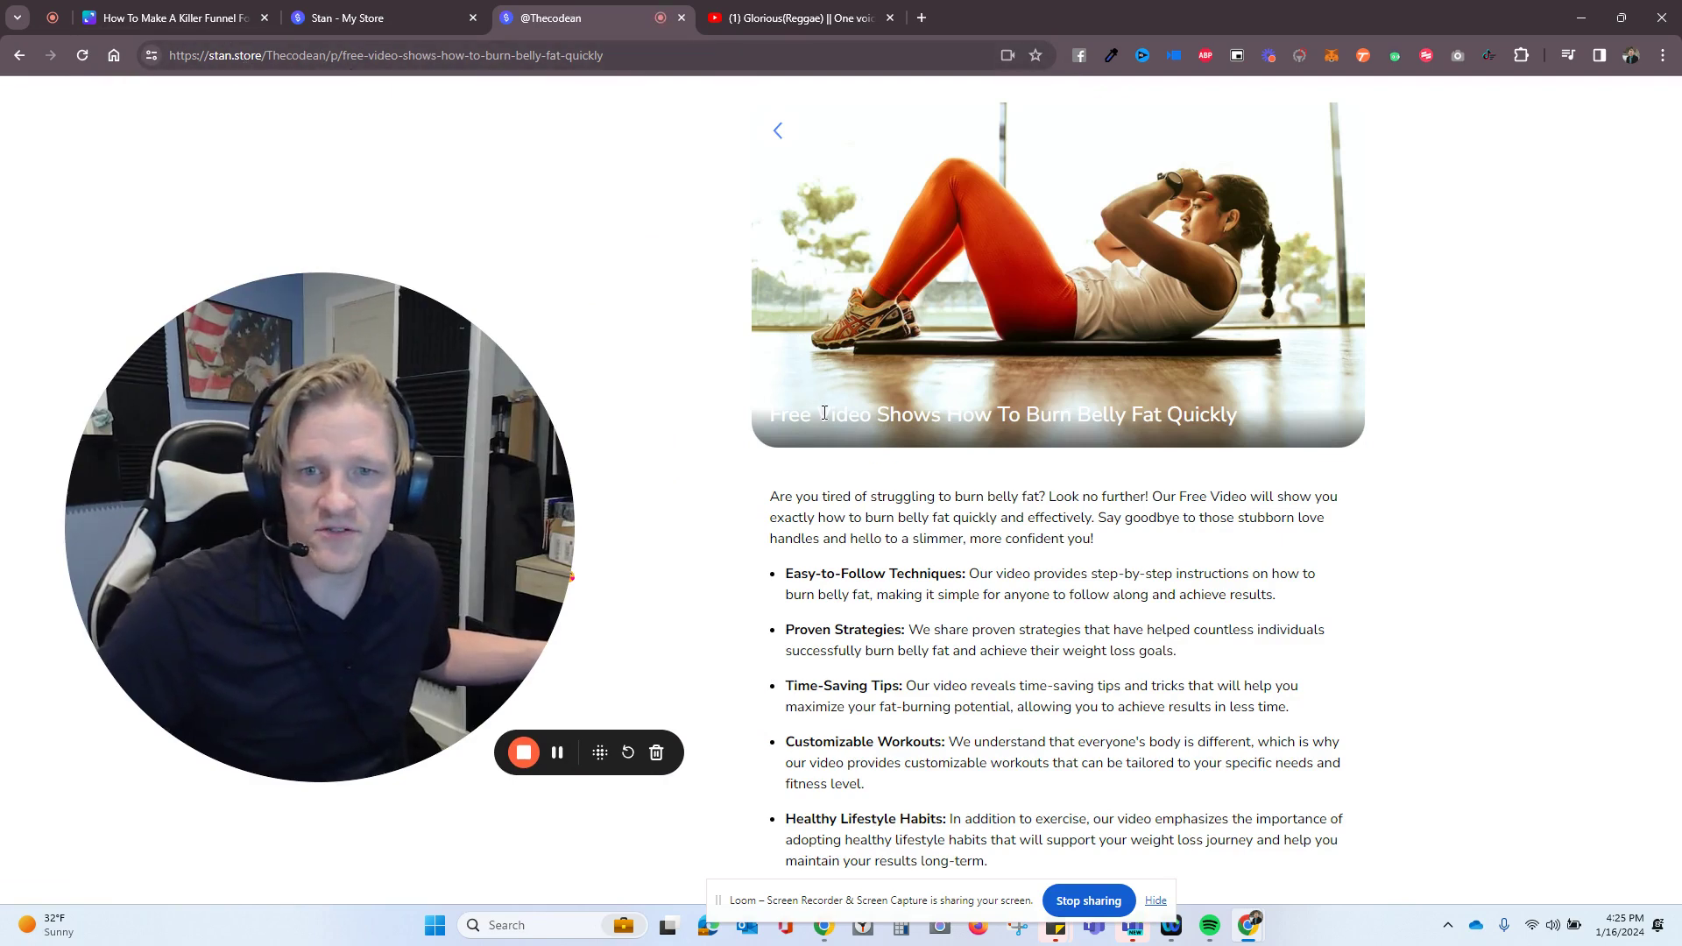
{"action": "left_click_drag", "start_coordinate": [769, 415], "coordinate": [1226, 415]}
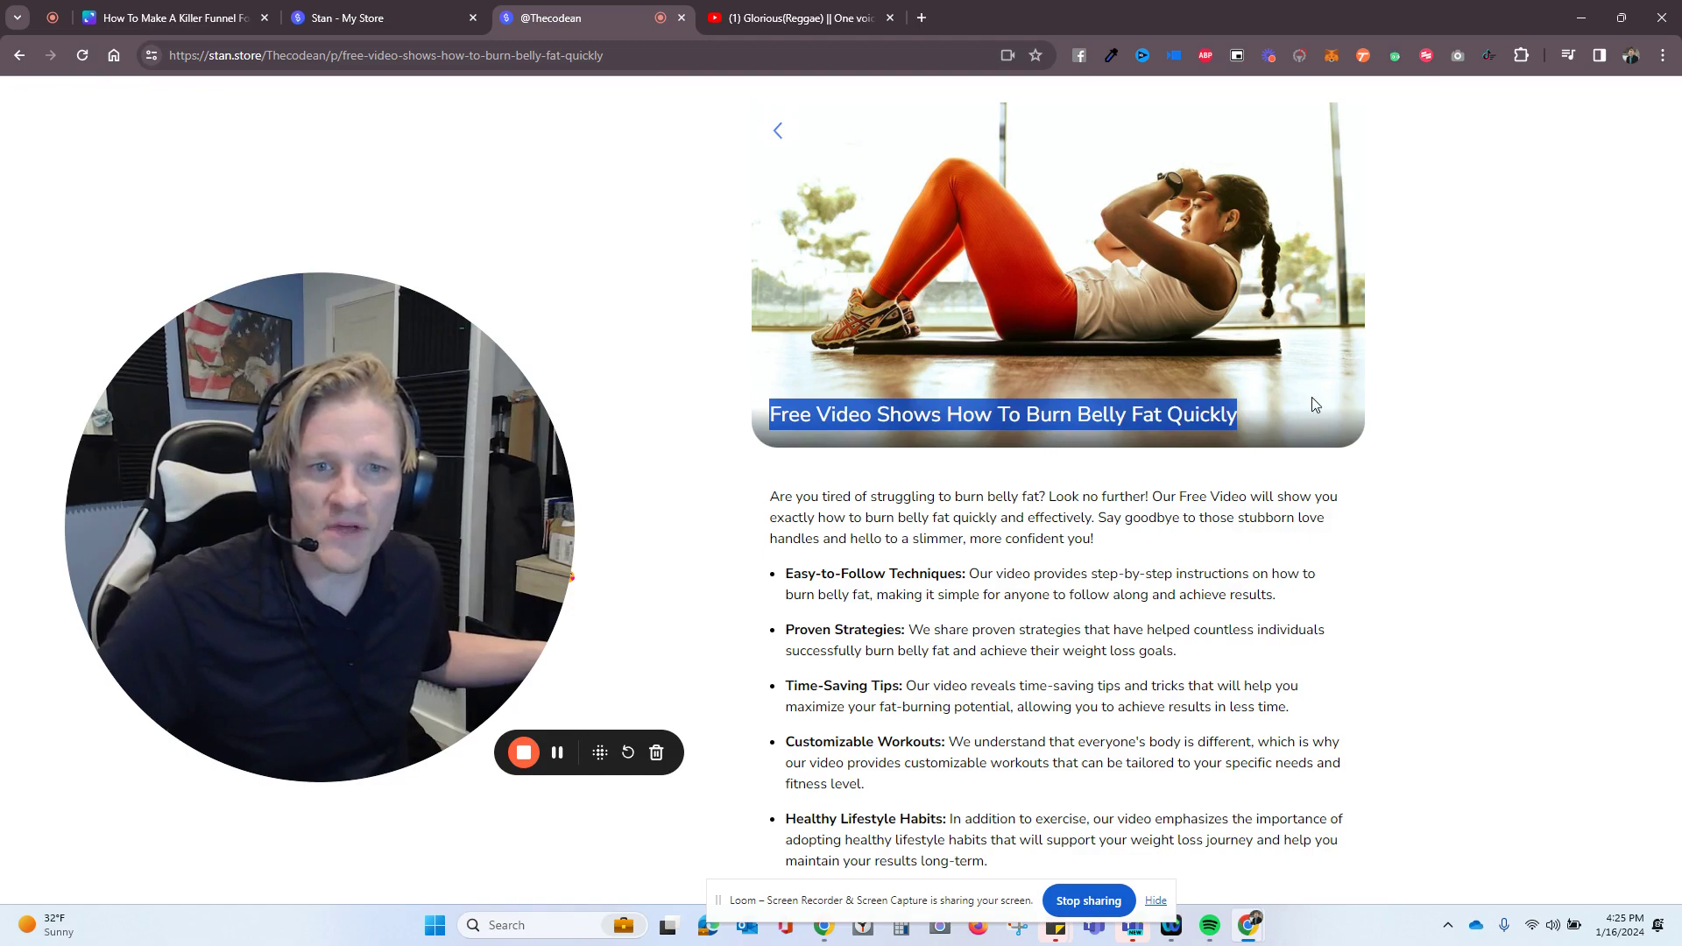
{"action": "left_click", "coordinate": [784, 418]}
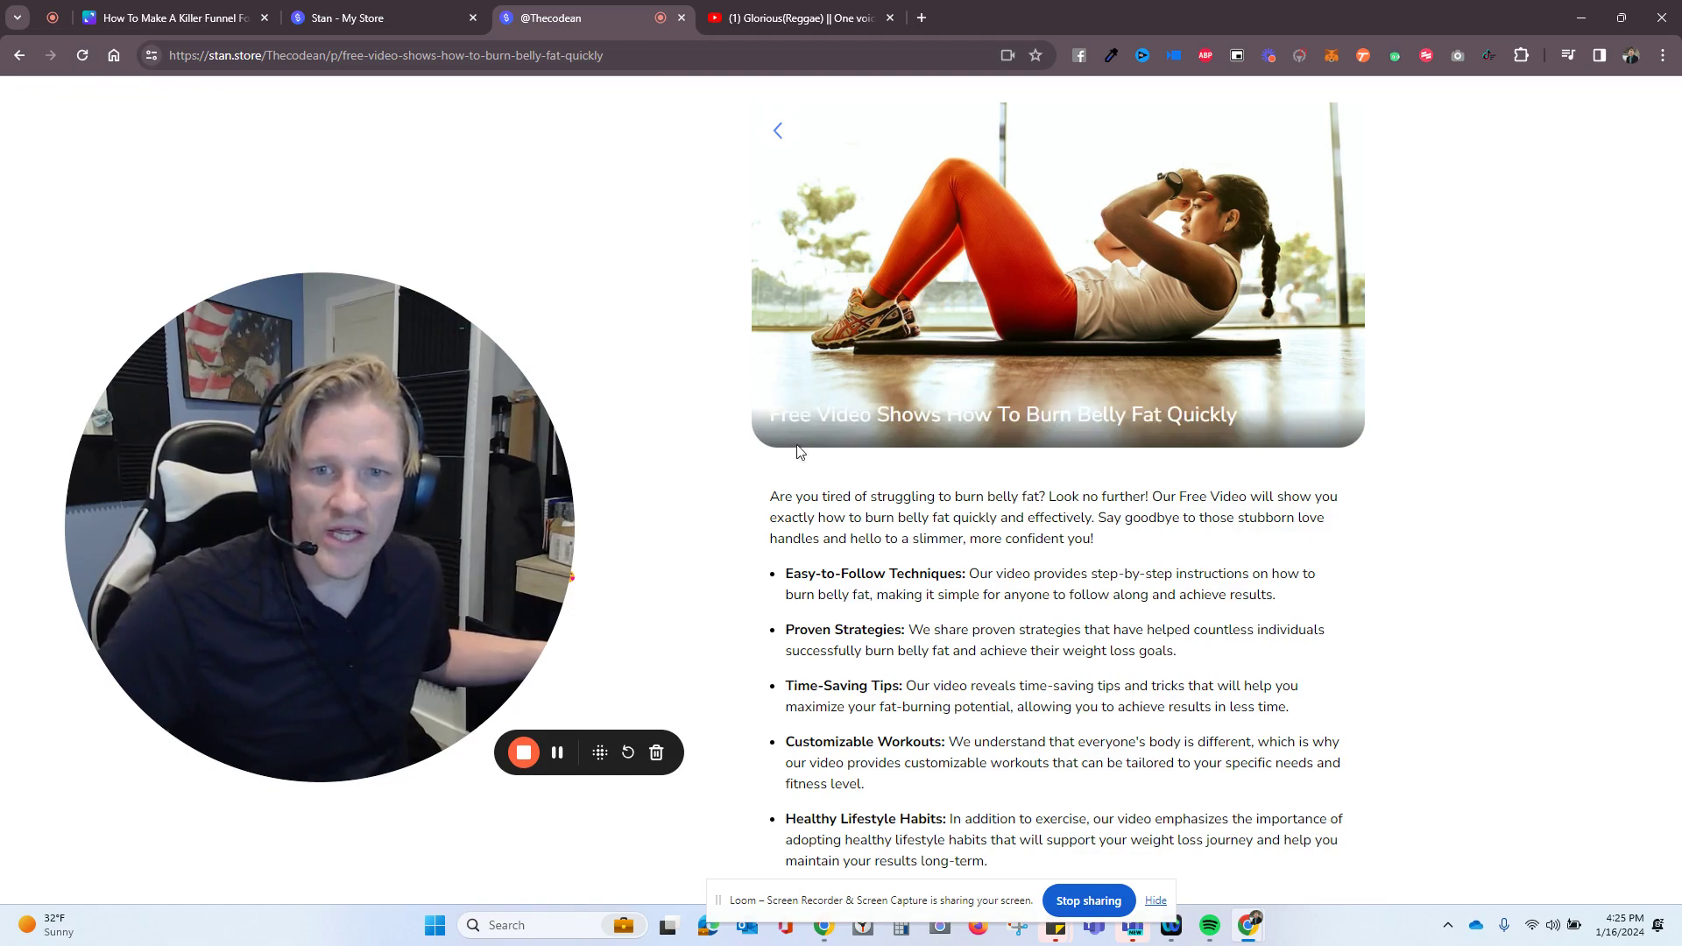
{"action": "scroll", "coordinate": [774, 486], "scroll_direction": "down", "scroll_amount": 3}
{"action": "left_click_drag", "start_coordinate": [312, 463], "coordinate": [319, 398]}
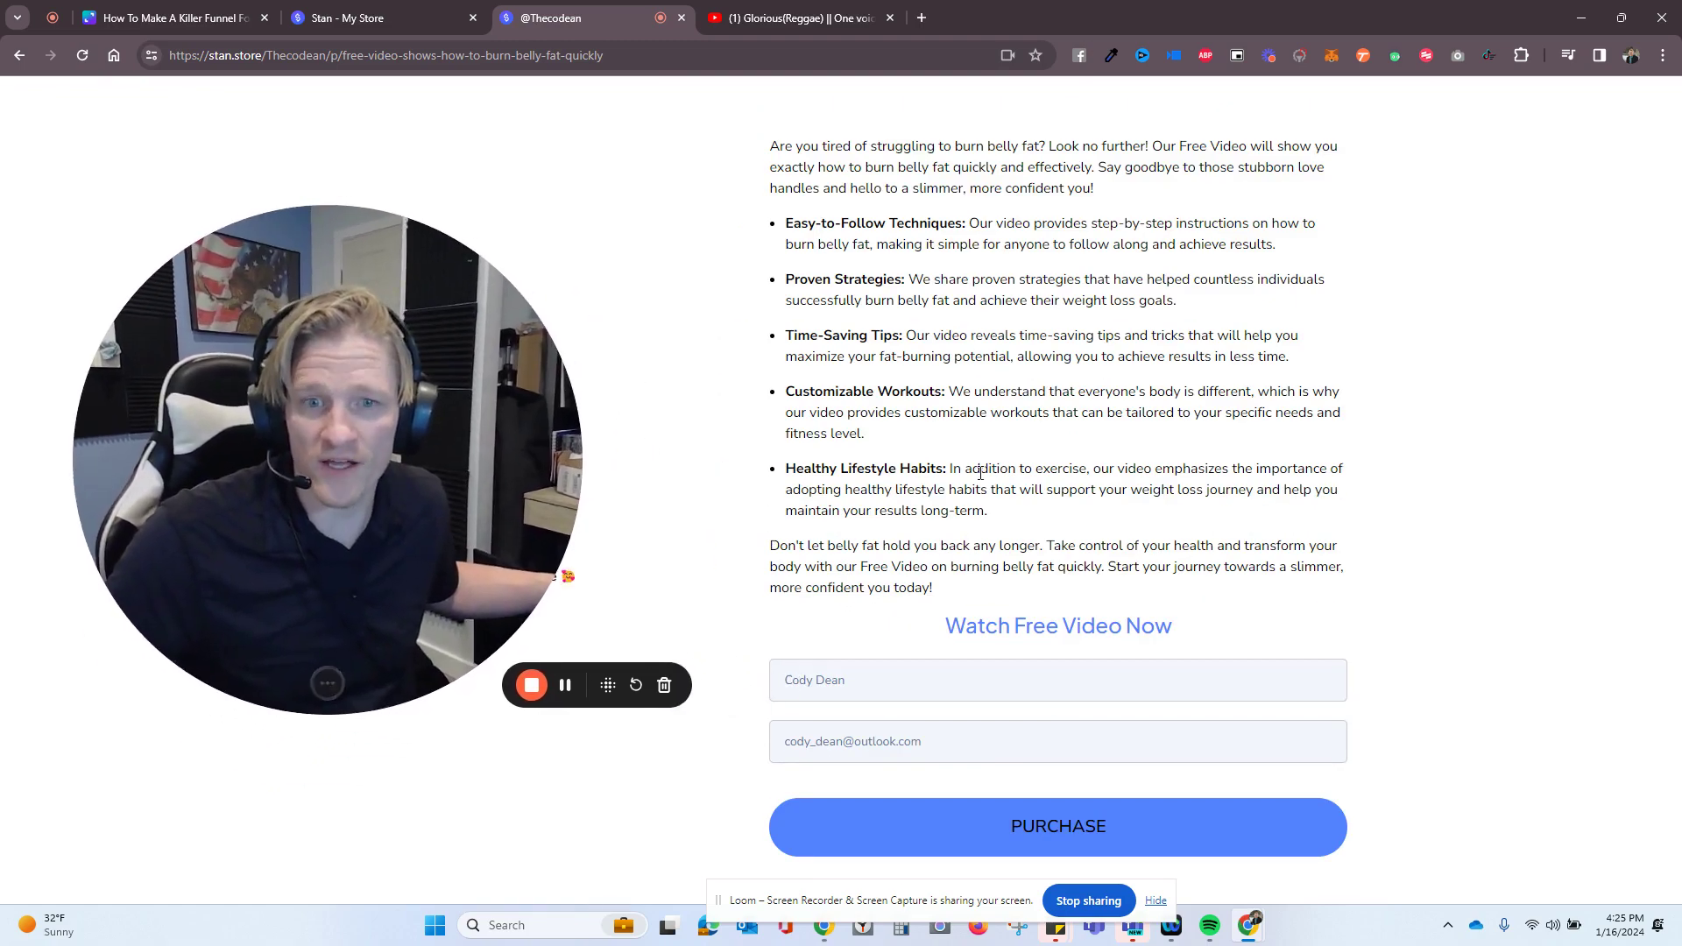
{"action": "scroll", "coordinate": [1001, 494], "scroll_direction": "up", "scroll_amount": 3}
{"action": "left_click_drag", "start_coordinate": [771, 497], "coordinate": [1093, 539]}
{"action": "scroll", "coordinate": [1219, 558], "scroll_direction": "down", "scroll_amount": 3}
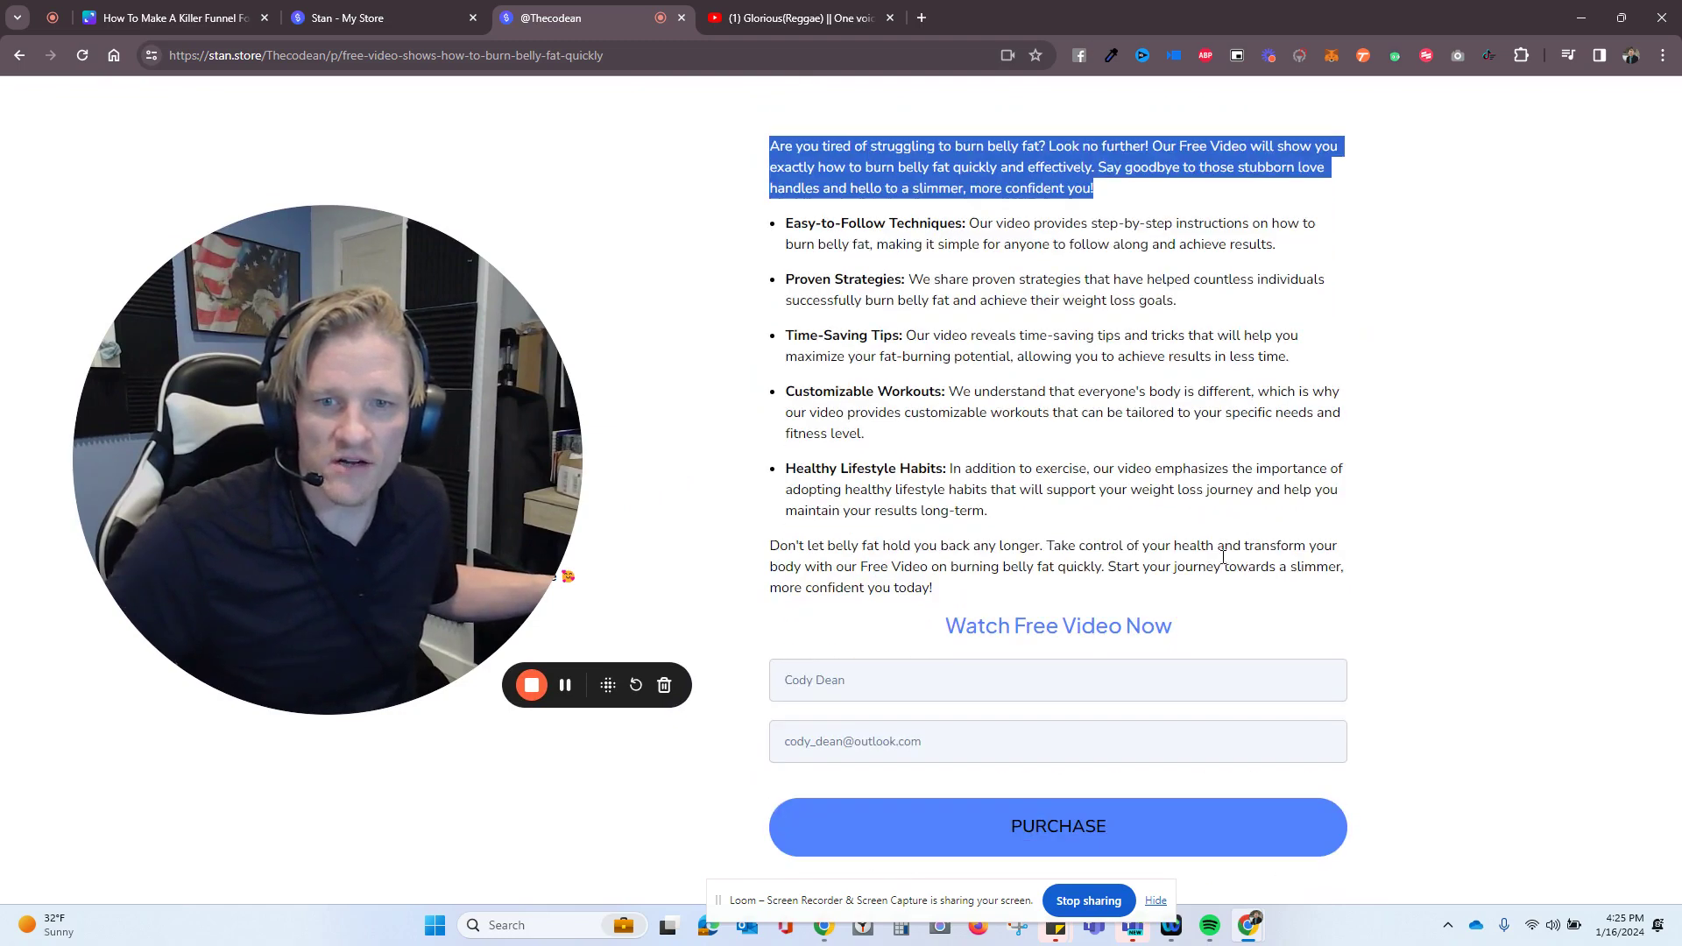
{"action": "scroll", "coordinate": [1220, 559], "scroll_direction": "down", "scroll_amount": 1}
{"action": "left_click", "coordinate": [1071, 751]}
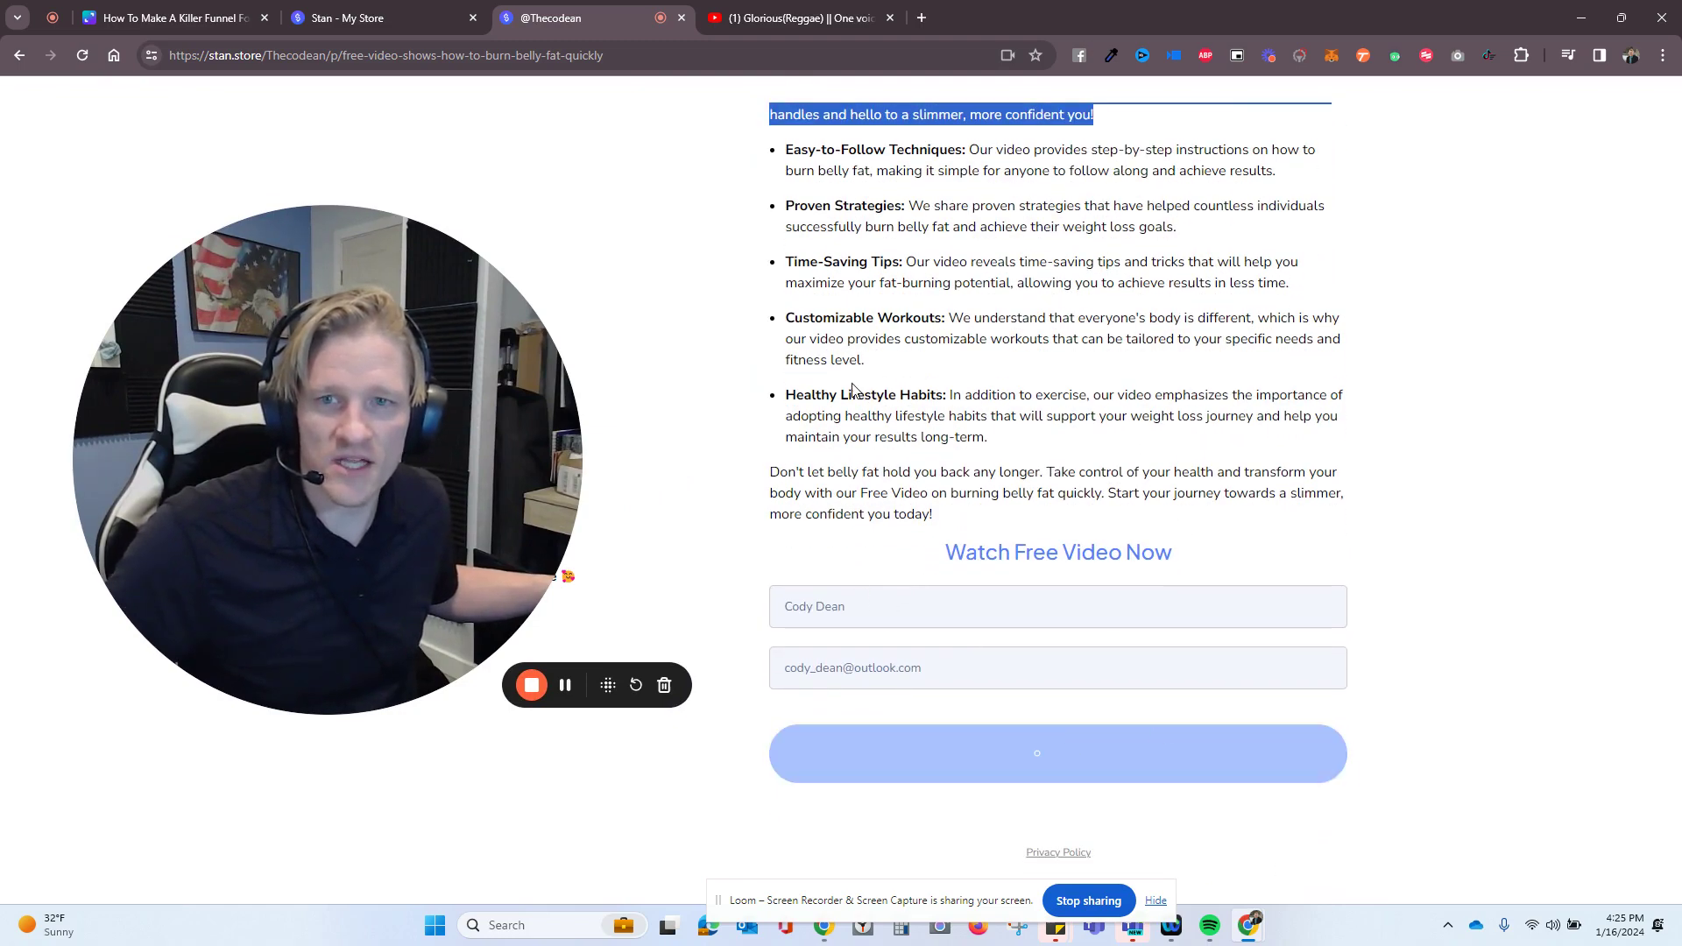
Open the Free Video page and select its PURCHASE button wording to replace with 'Get Instant Access'
{"action": "left_click", "coordinate": [382, 17]}
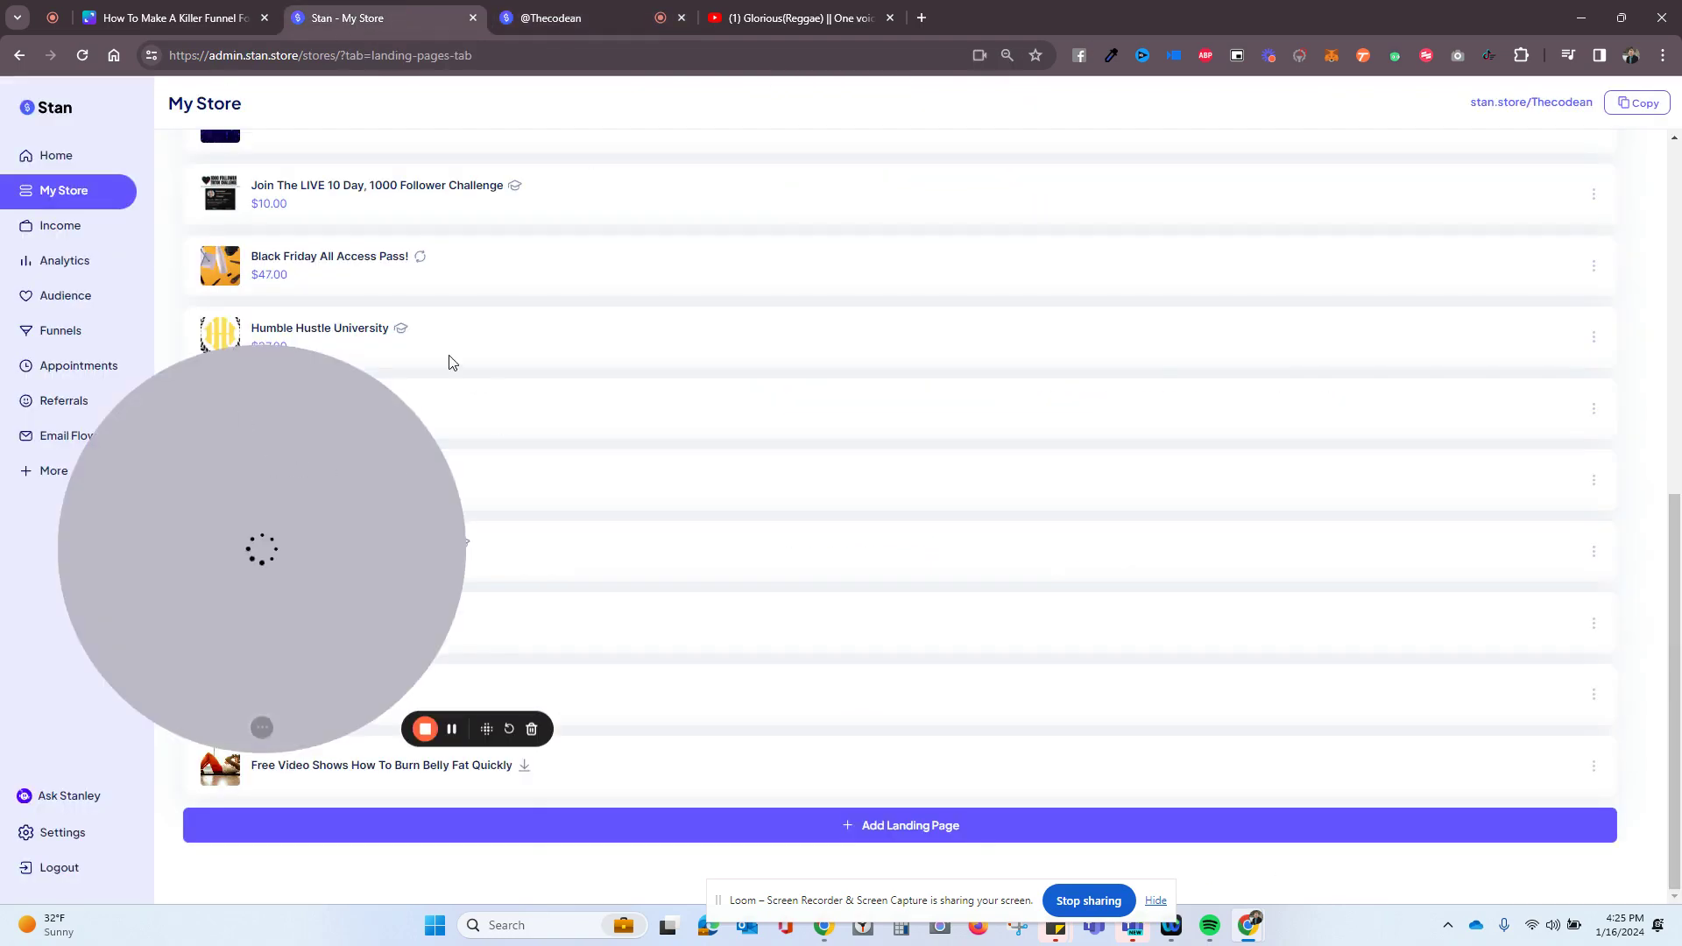
{"action": "left_click", "coordinate": [665, 760]}
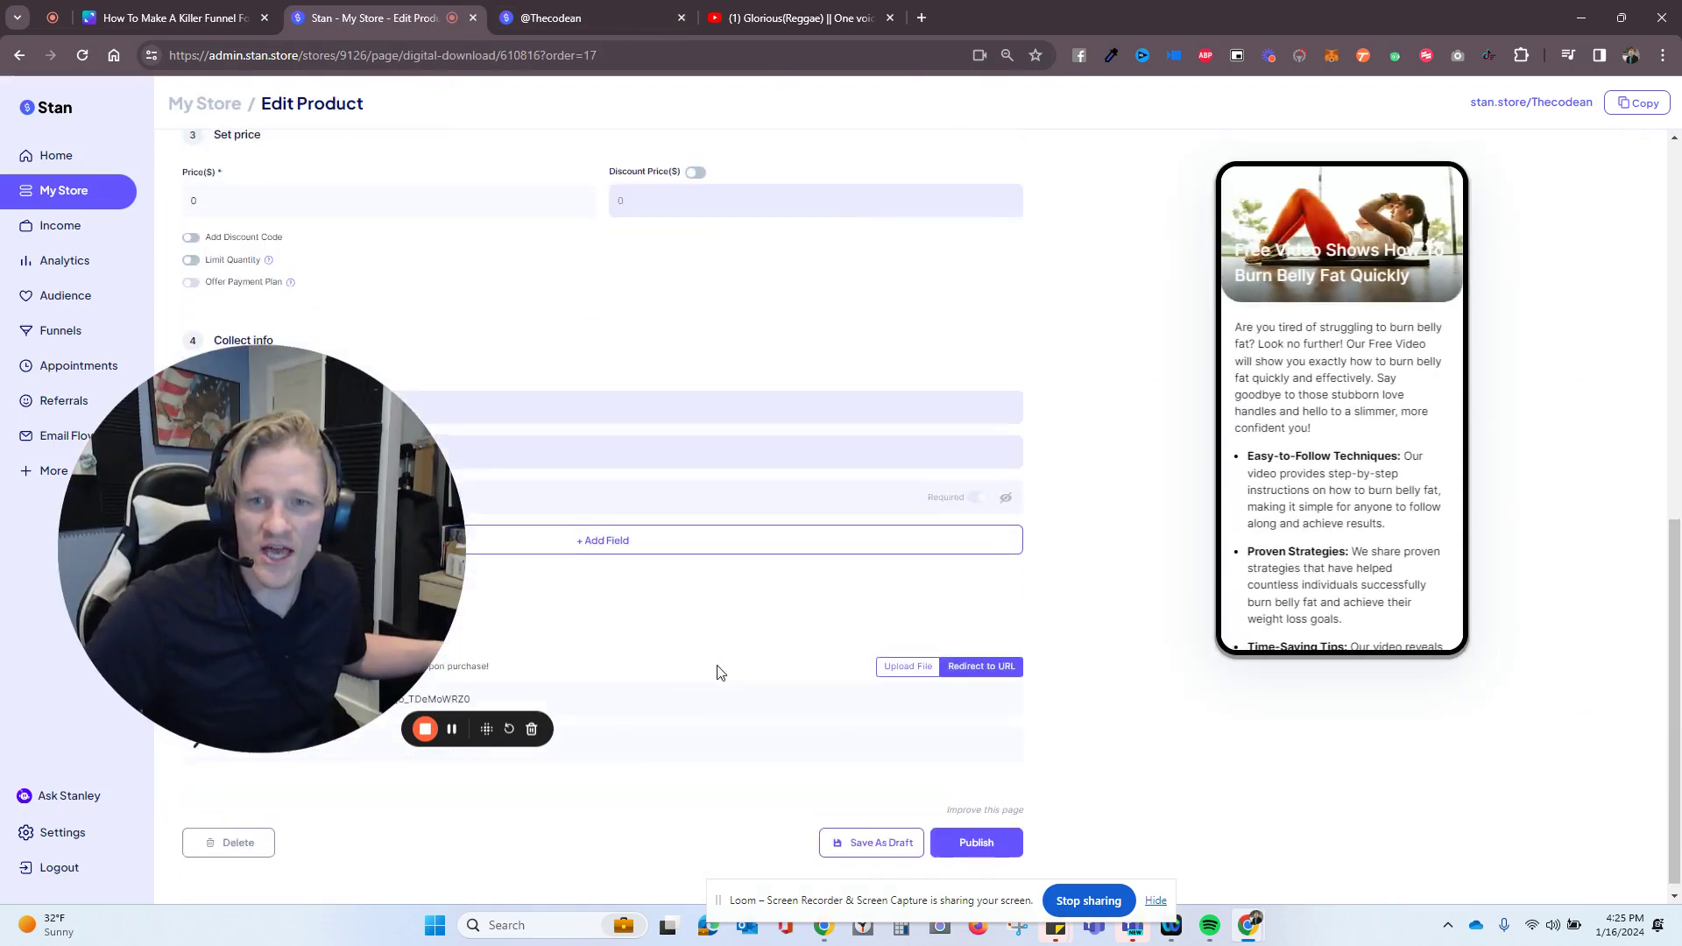
{"action": "double_click", "coordinate": [257, 404]}
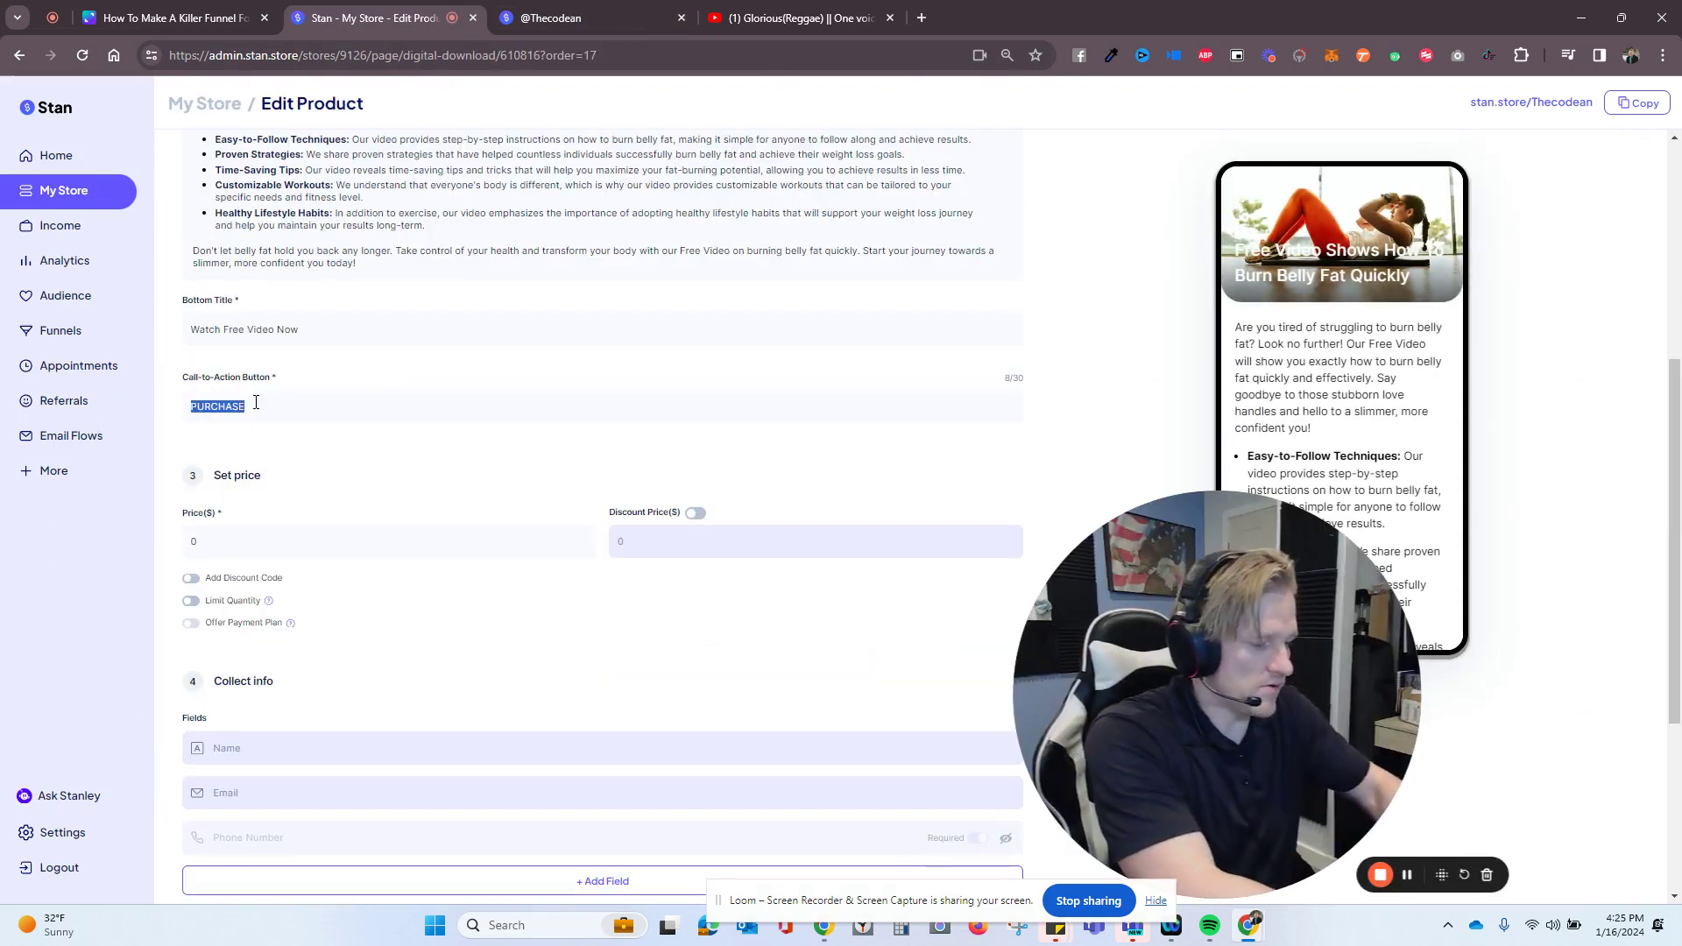
{"action": "type", "text": "Get Instant Access"}
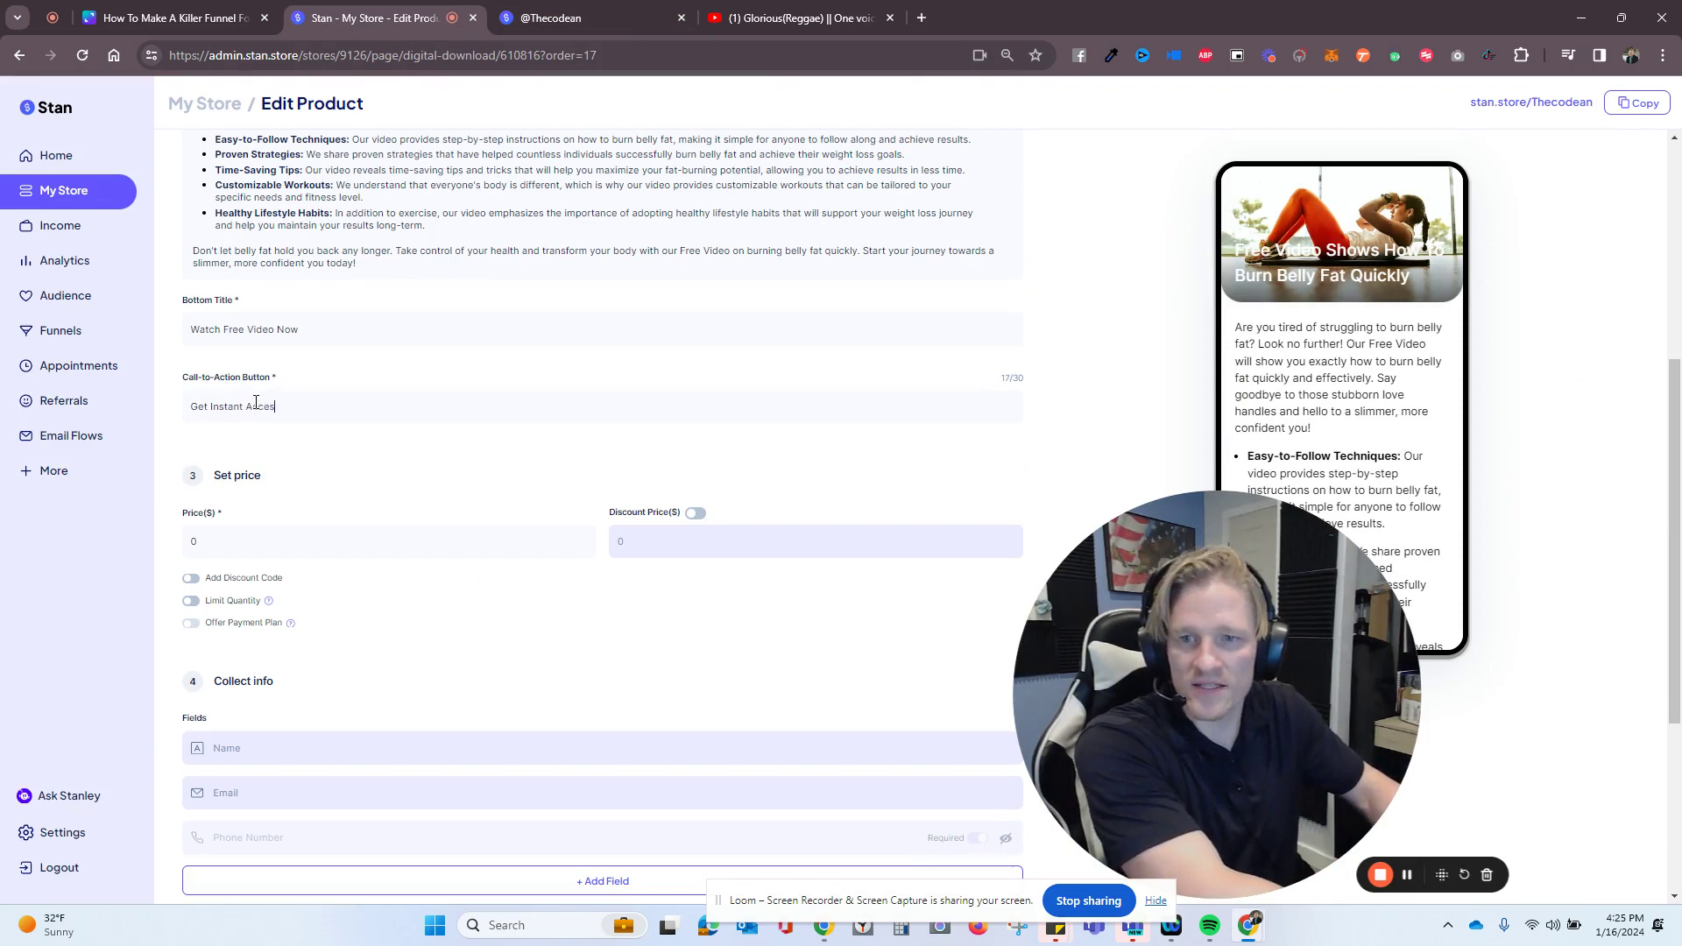
Check the Thank You page listing the free belly-fat video test order
{"action": "left_click", "coordinate": [631, 13]}
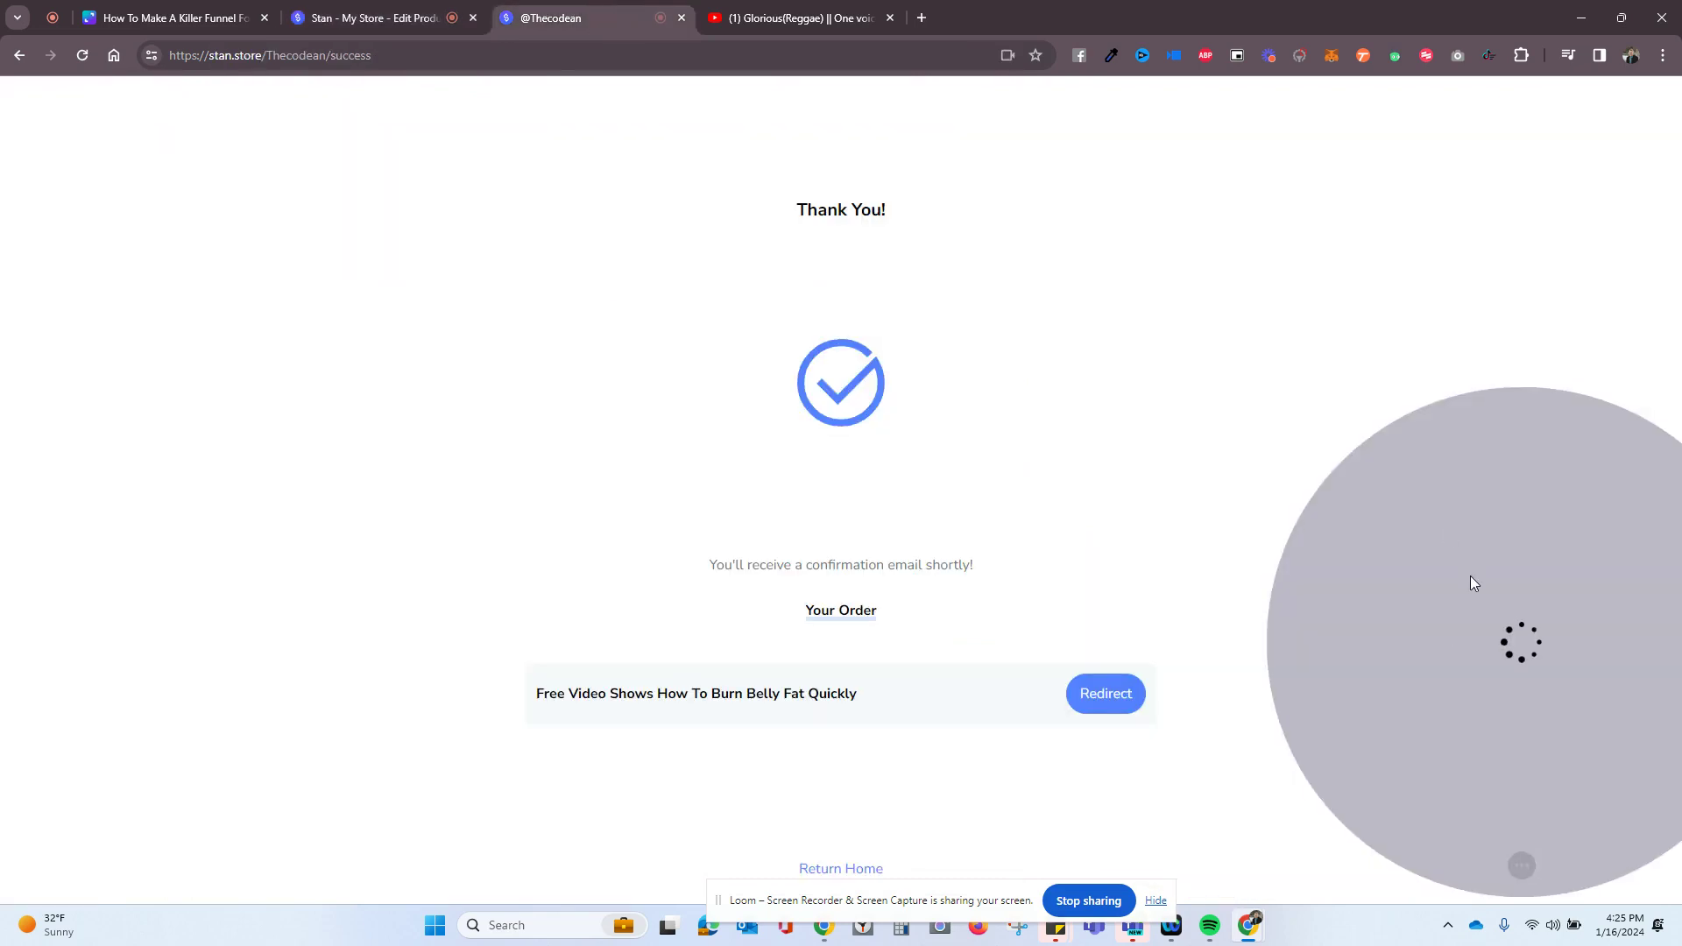
{"action": "left_click_drag", "start_coordinate": [1469, 616], "coordinate": [206, 450]}
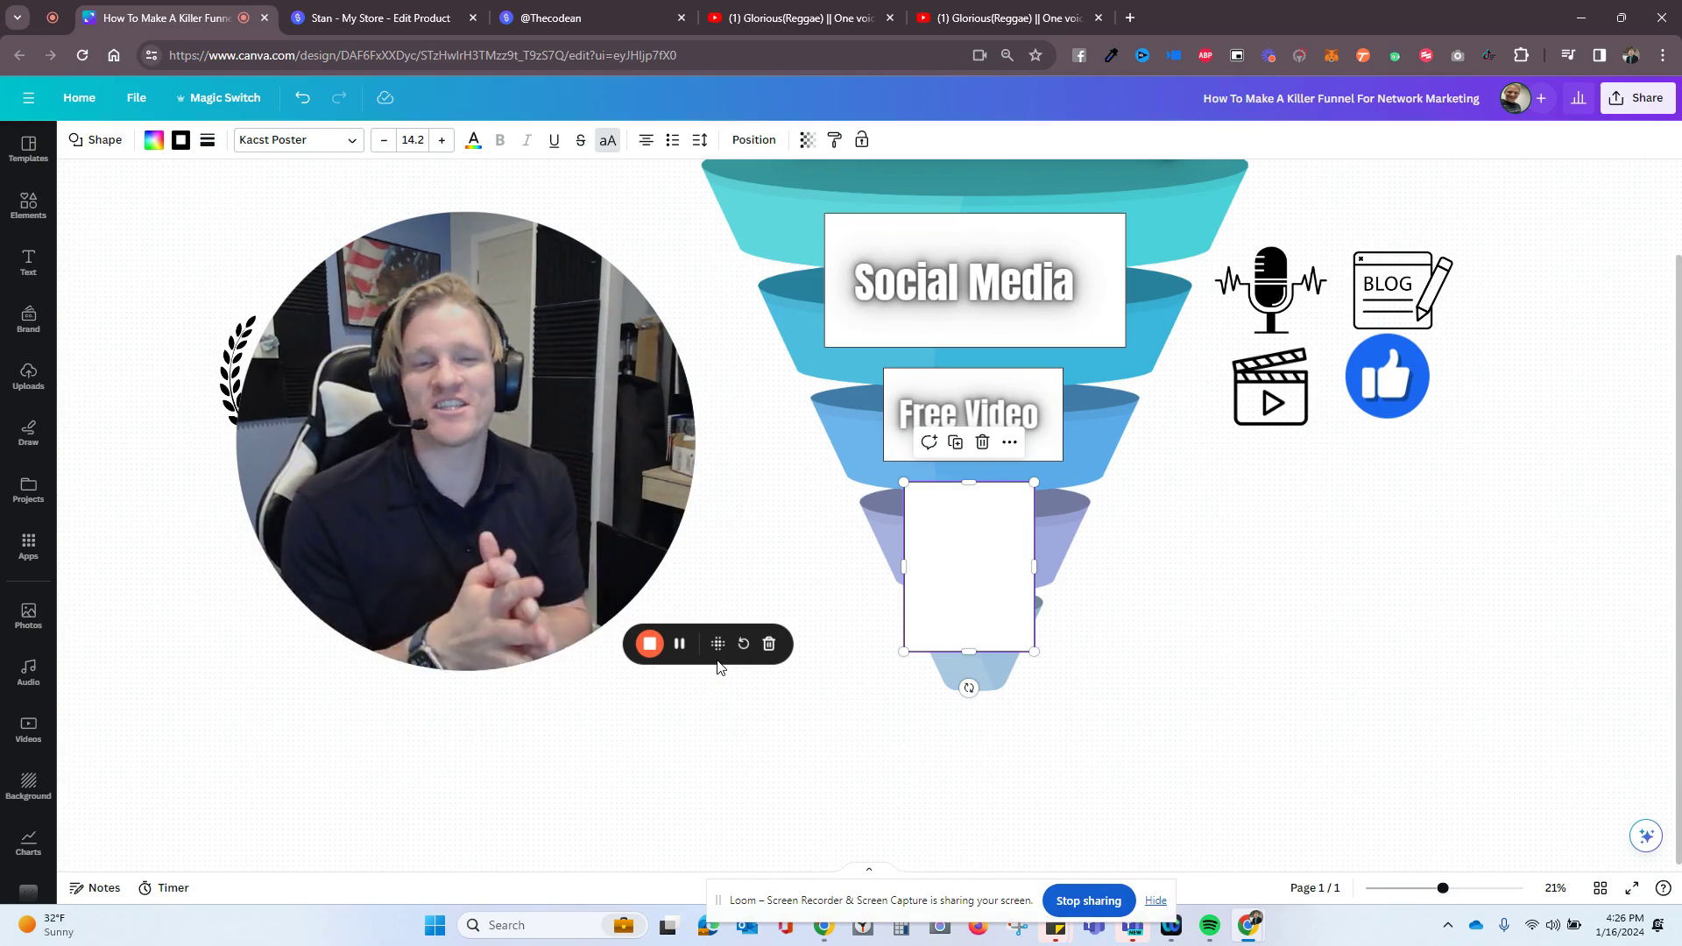
Move the bottom-tier white box backward so the 'Apply or buy' text shows
{"action": "left_click_drag", "start_coordinate": [1268, 595], "coordinate": [1345, 747]}
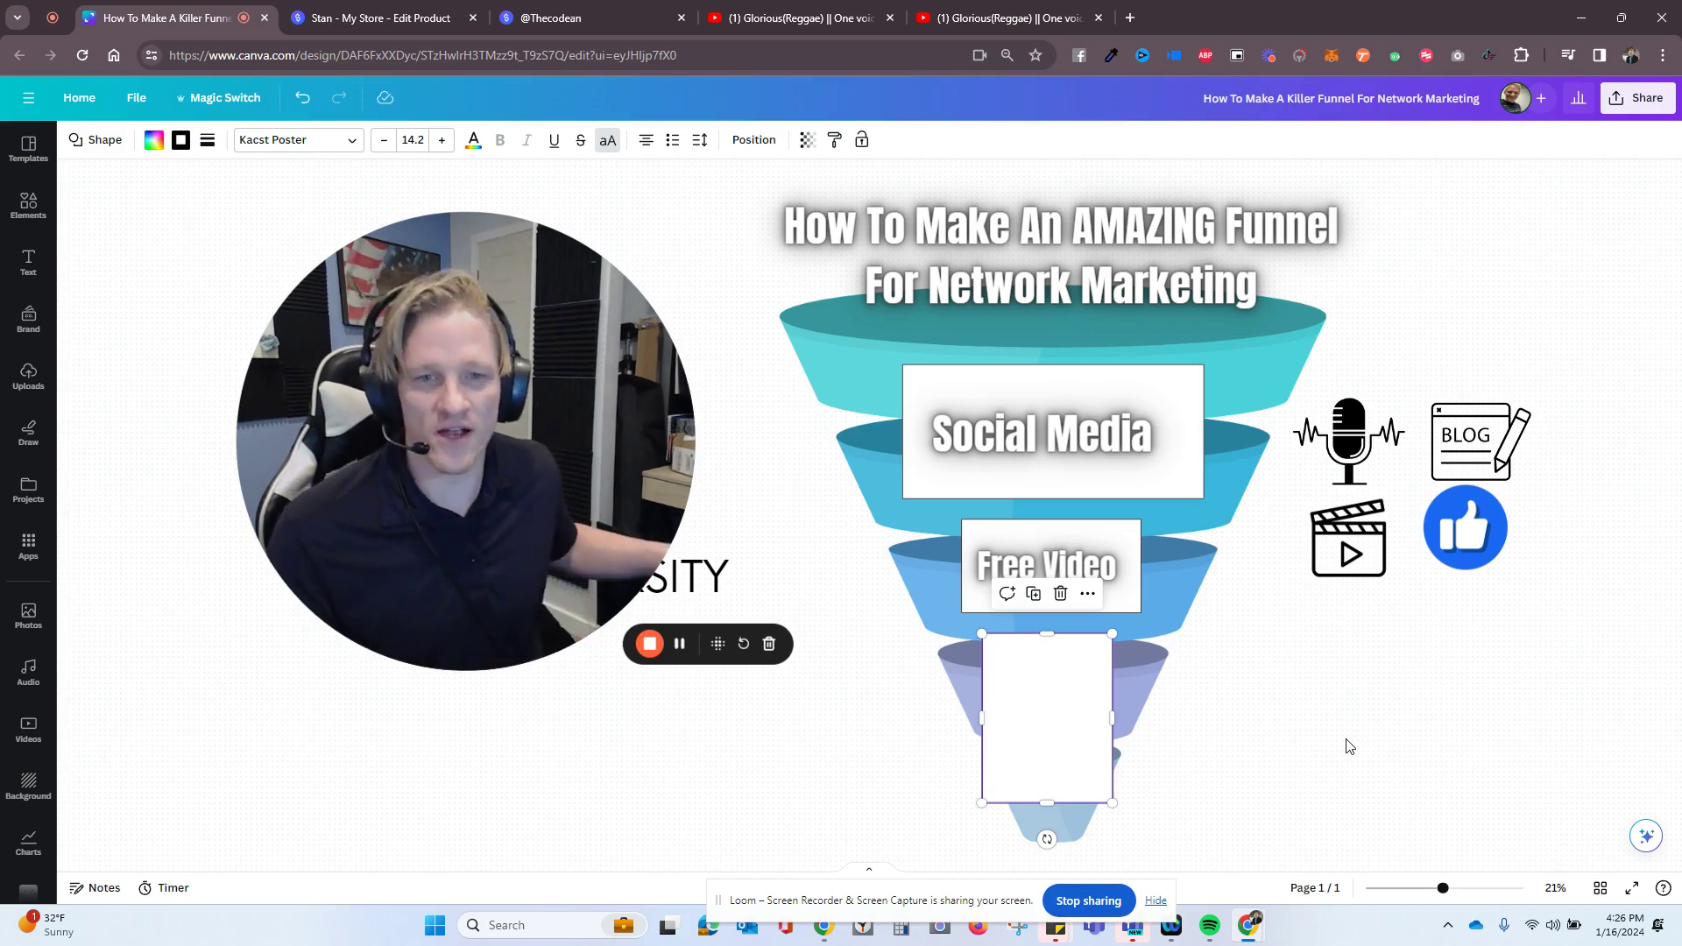
{"action": "left_click", "coordinate": [1346, 746]}
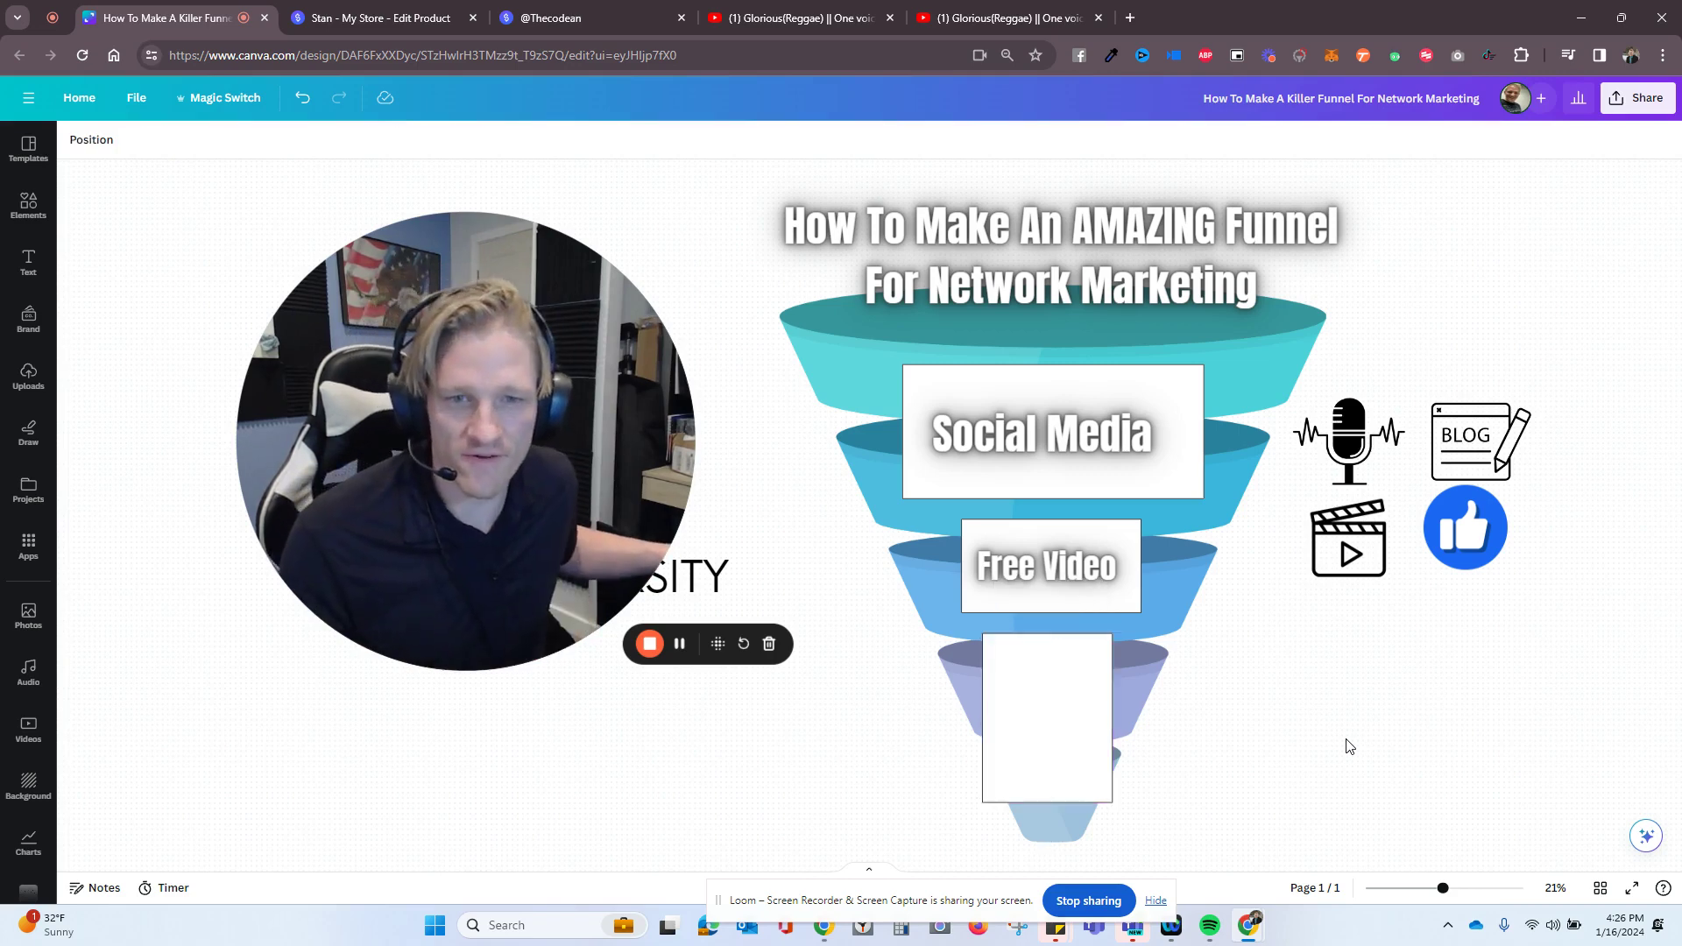
{"action": "left_click", "coordinate": [1080, 717]}
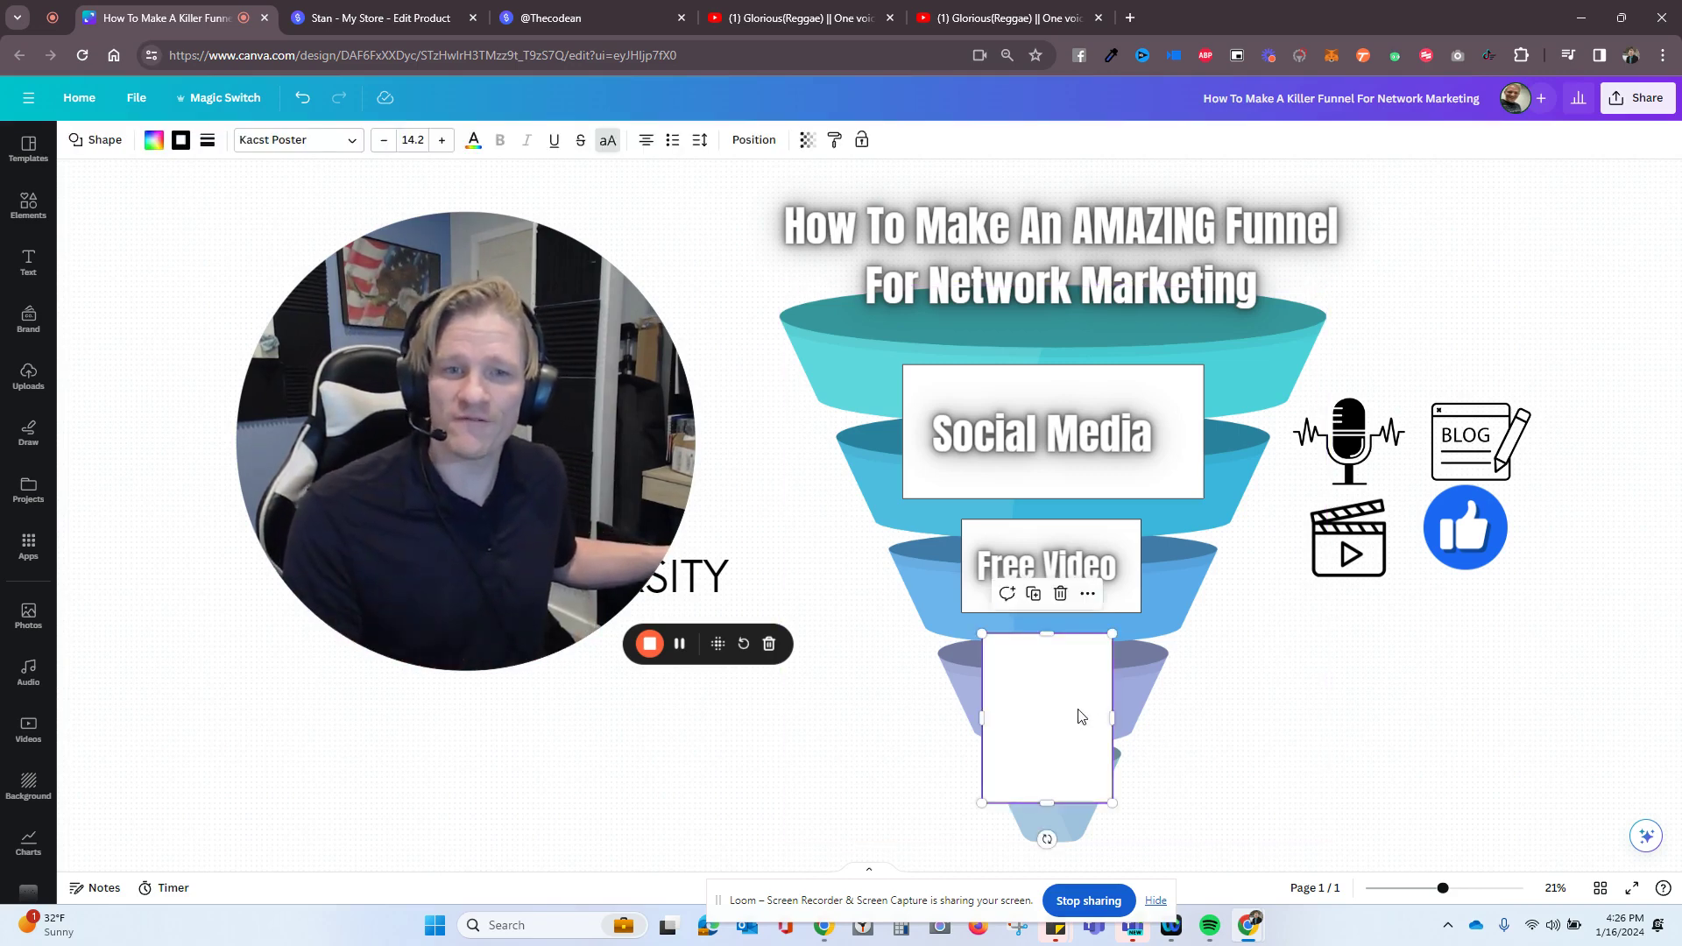
{"action": "left_click", "coordinate": [770, 142]}
{"action": "left_click", "coordinate": [252, 181]}
{"action": "left_click", "coordinate": [1478, 712]}
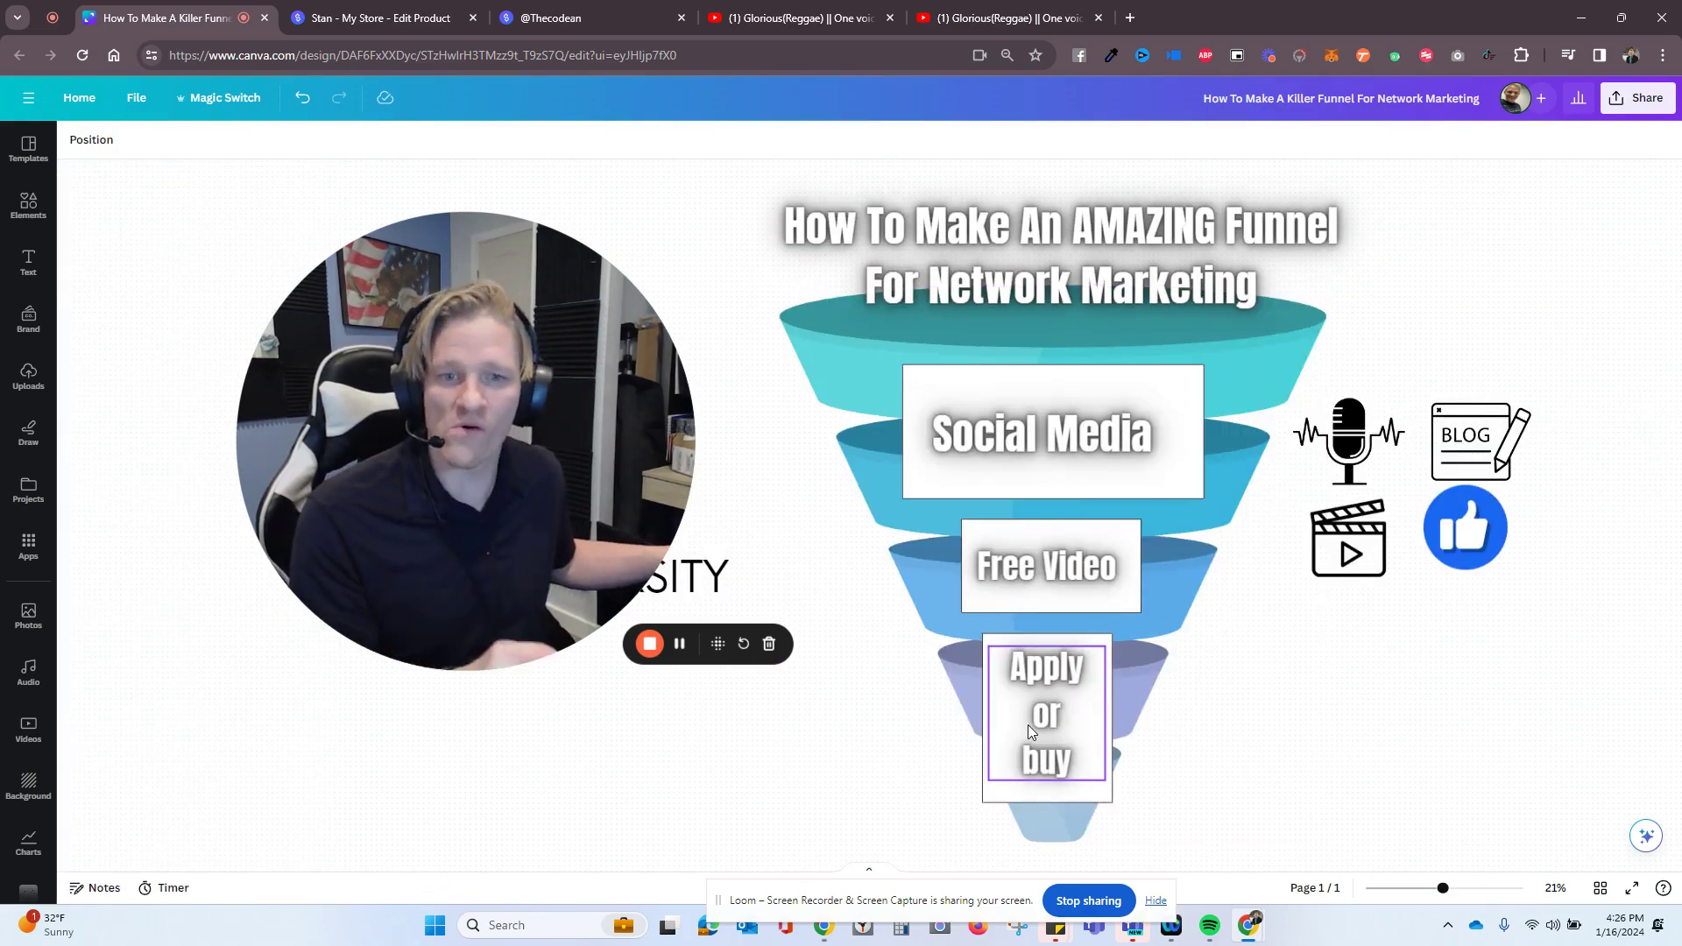
{"action": "left_click", "coordinate": [604, 13]}
Expand the Glorious choir video's '...more' description, then return to Stan Store's My Store dashboard
{"action": "left_click", "coordinate": [768, 19]}
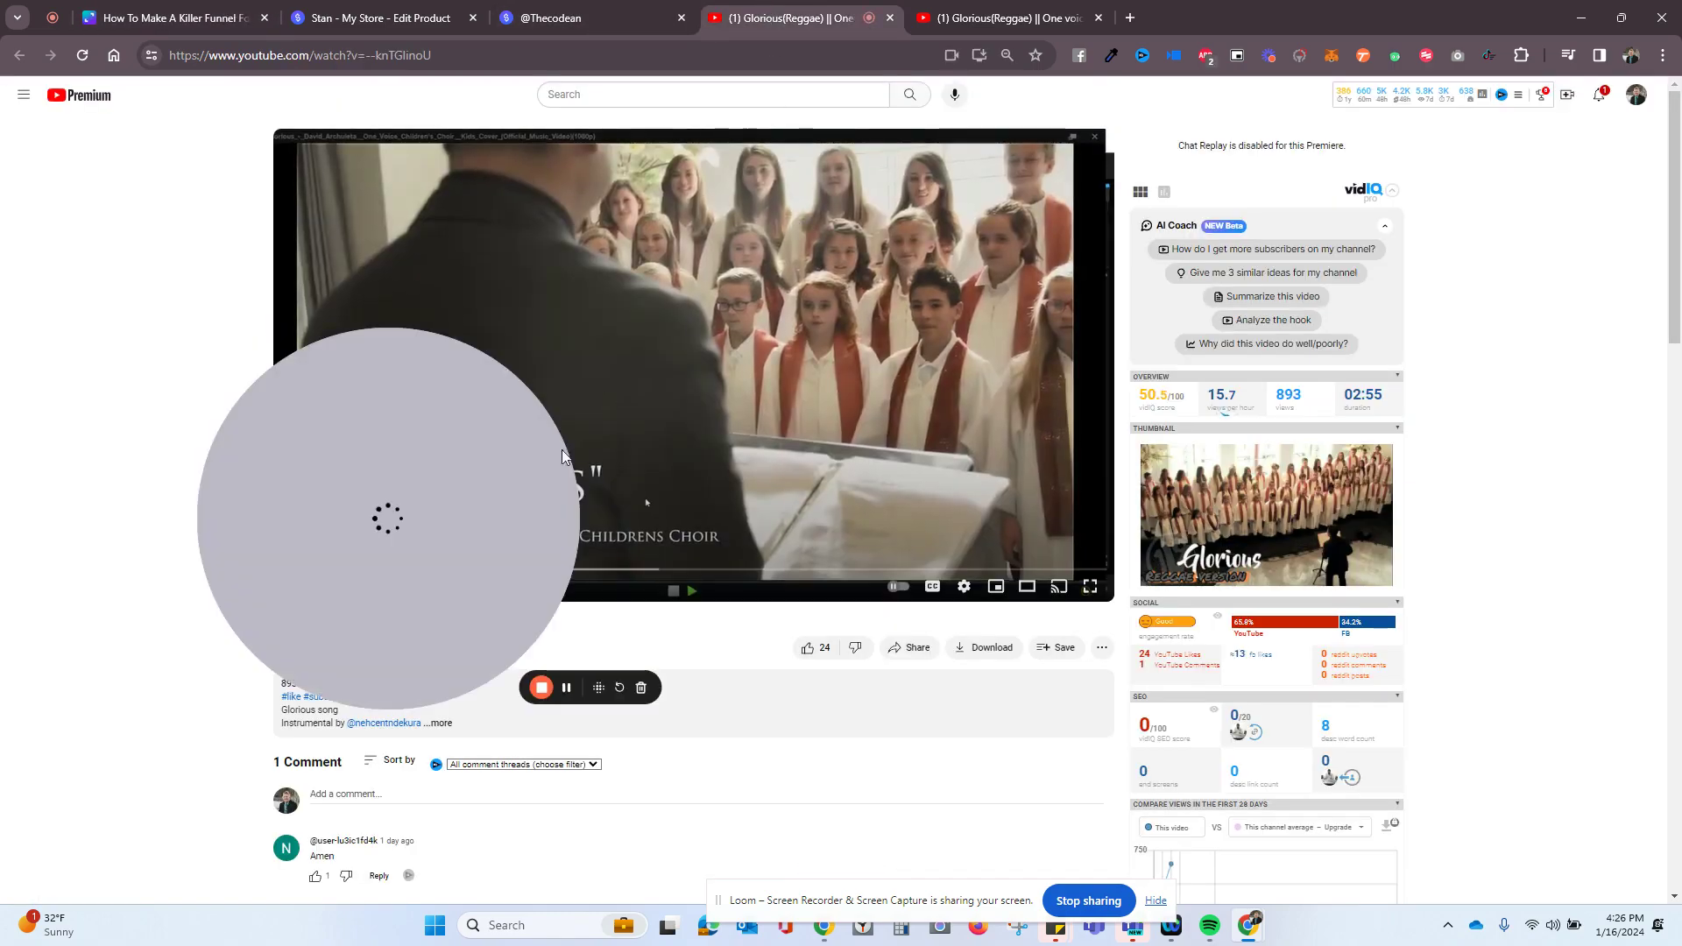
{"action": "left_click_drag", "start_coordinate": [504, 493], "coordinate": [313, 526]}
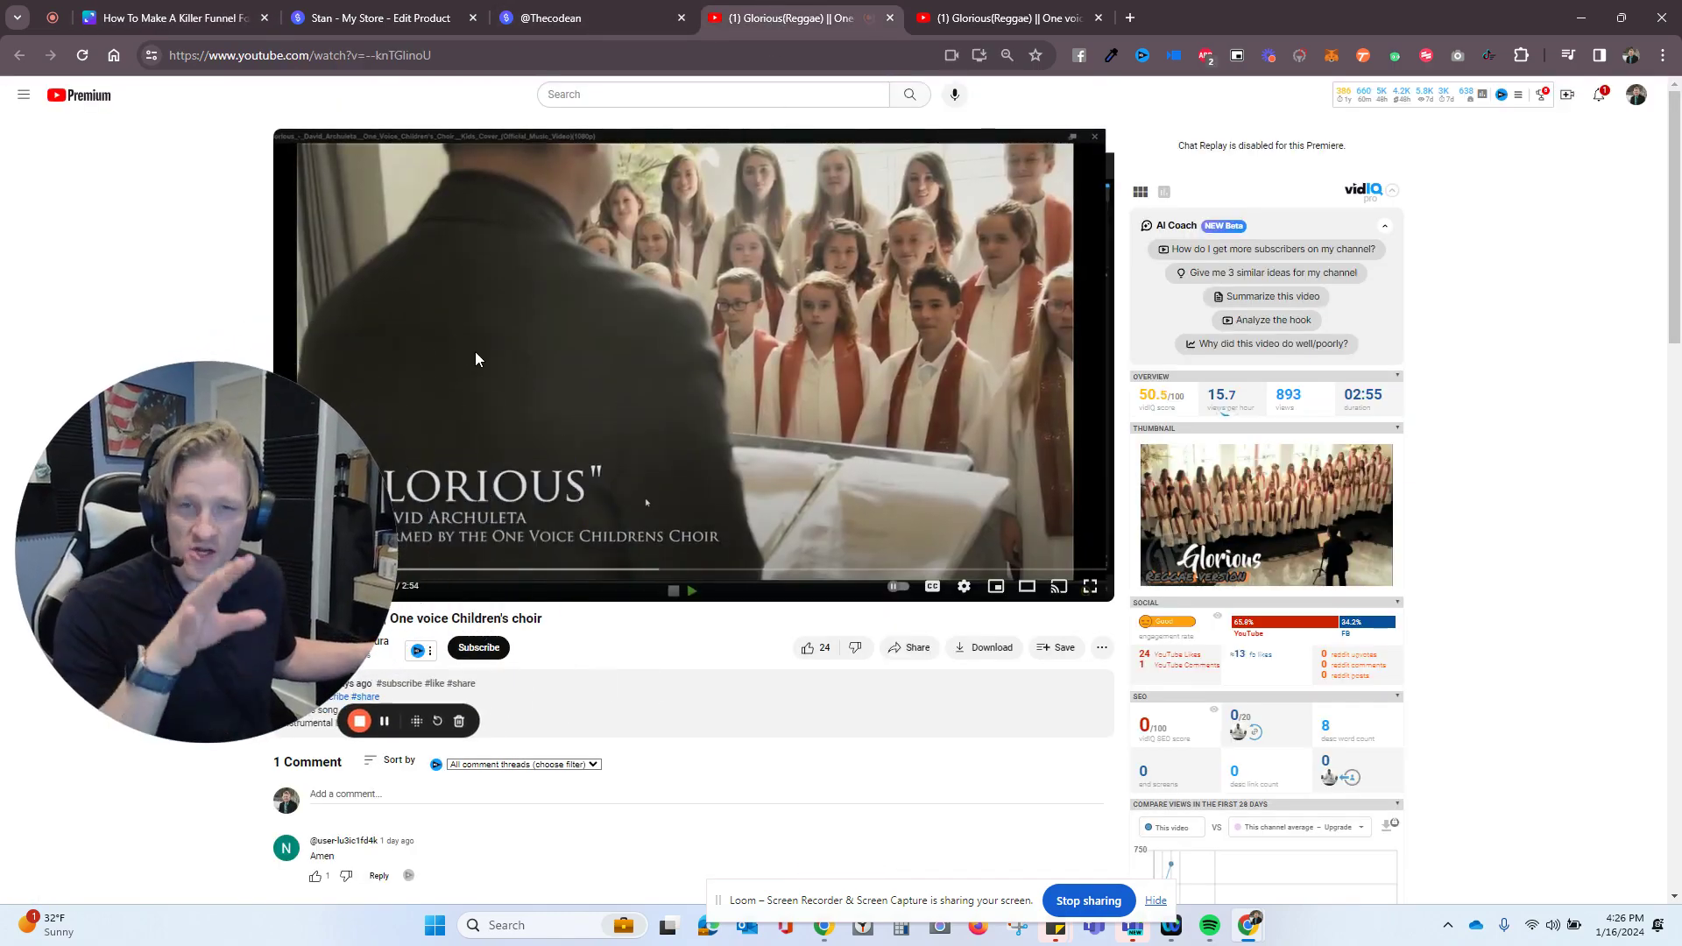
{"action": "left_click_drag", "start_coordinate": [214, 330], "coordinate": [565, 382]}
{"action": "mouse_move", "coordinate": [531, 686]}
{"action": "left_click", "coordinate": [439, 724]}
{"action": "scroll", "coordinate": [608, 587], "scroll_direction": "down", "scroll_amount": 1}
{"action": "scroll", "coordinate": [608, 588], "scroll_direction": "up", "scroll_amount": 1}
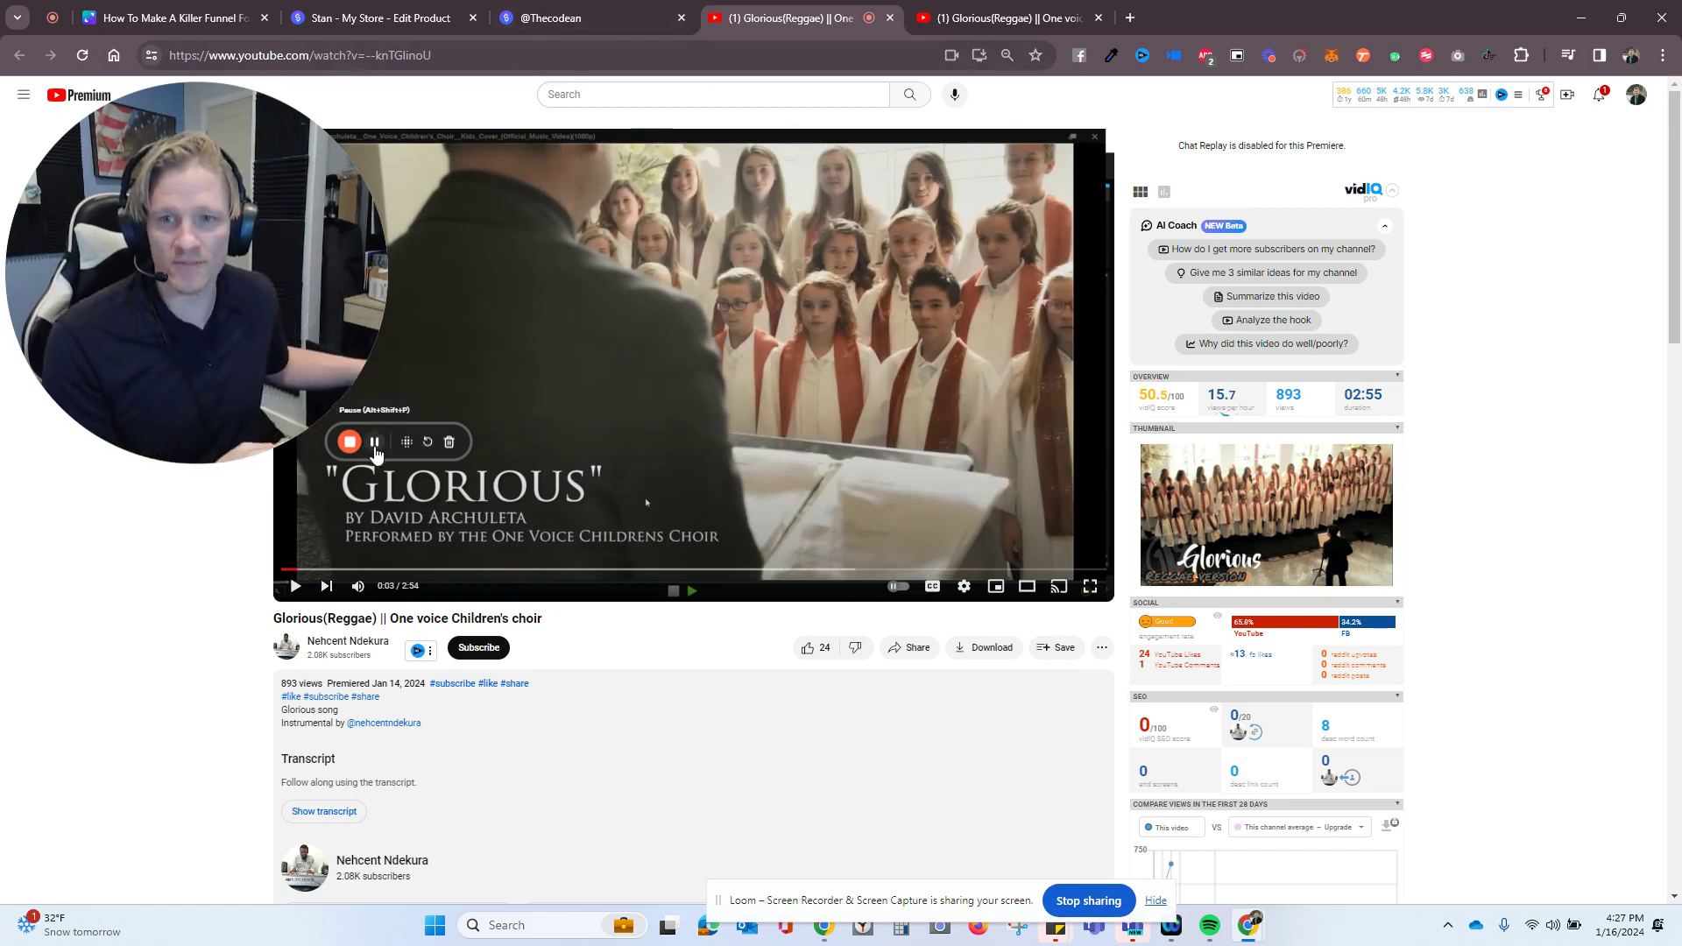
{"action": "key", "text": "ctrl+3"}
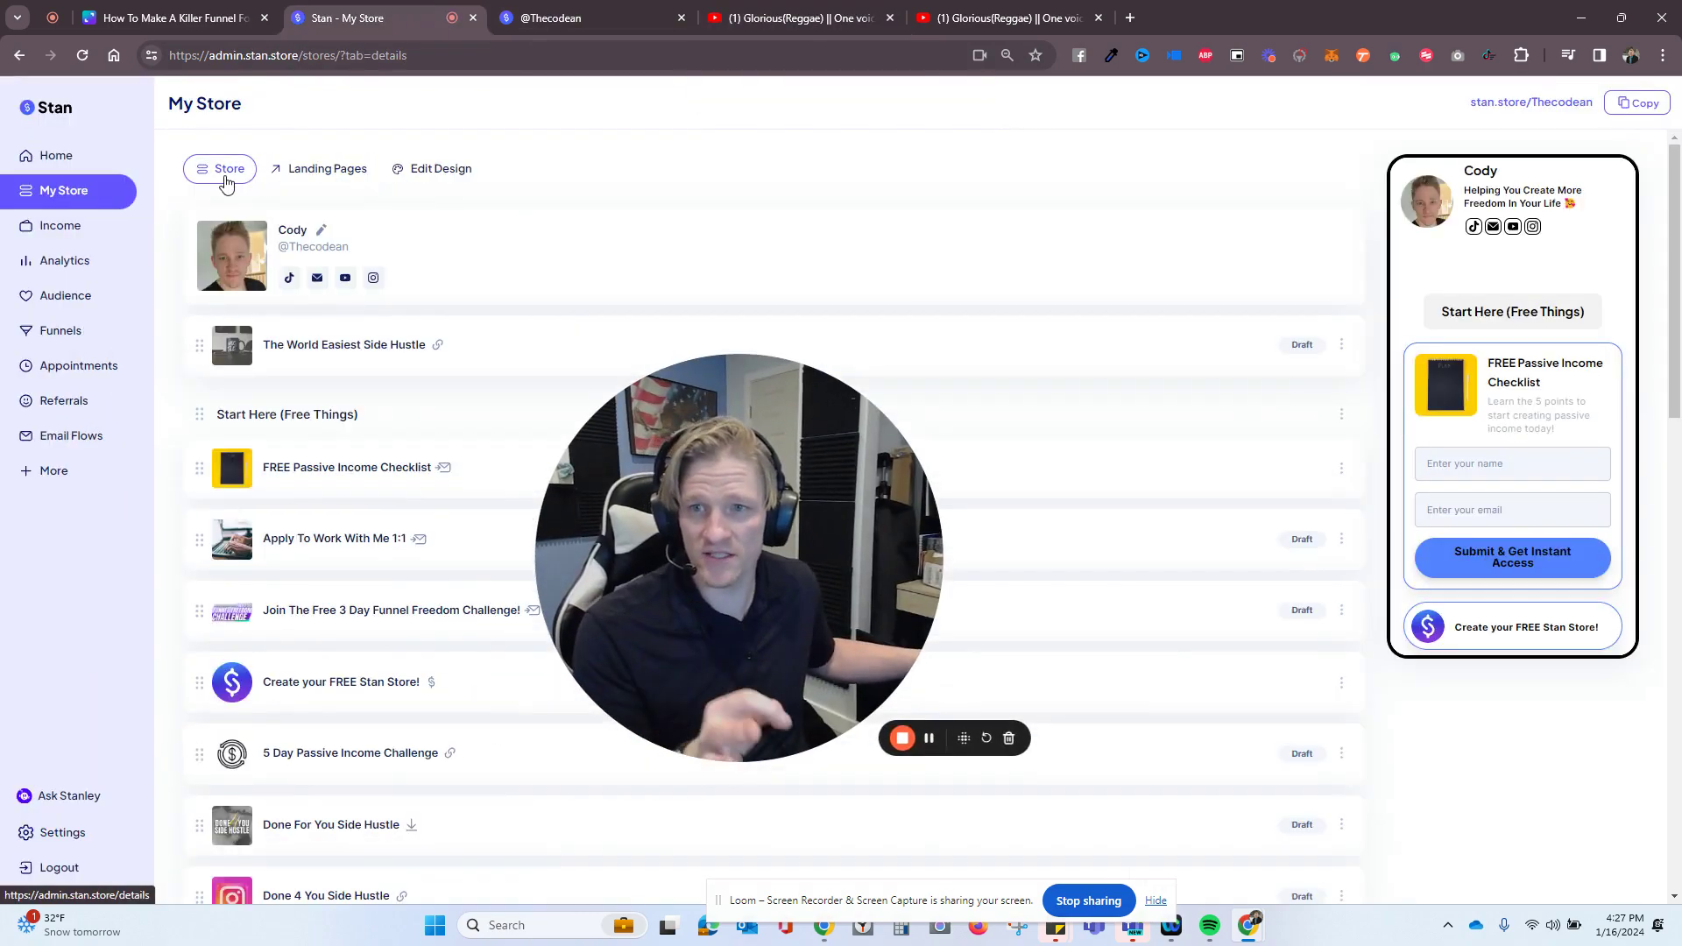
{"action": "mouse_move", "coordinate": [644, 694]}
{"action": "left_mouse_down"}
{"action": "mouse_move", "coordinate": [1135, 510]}
{"action": "mouse_move", "coordinate": [577, 511]}
{"action": "left_mouse_up"}
{"action": "scroll", "coordinate": [1134, 511], "scroll_direction": "down", "scroll_amount": 5}
{"action": "scroll", "coordinate": [1482, 593], "scroll_direction": "up", "scroll_amount": 5}
{"action": "scroll", "coordinate": [1516, 473], "scroll_direction": "down", "scroll_amount": 3}
{"action": "scroll", "coordinate": [1565, 406], "scroll_direction": "down", "scroll_amount": 3}
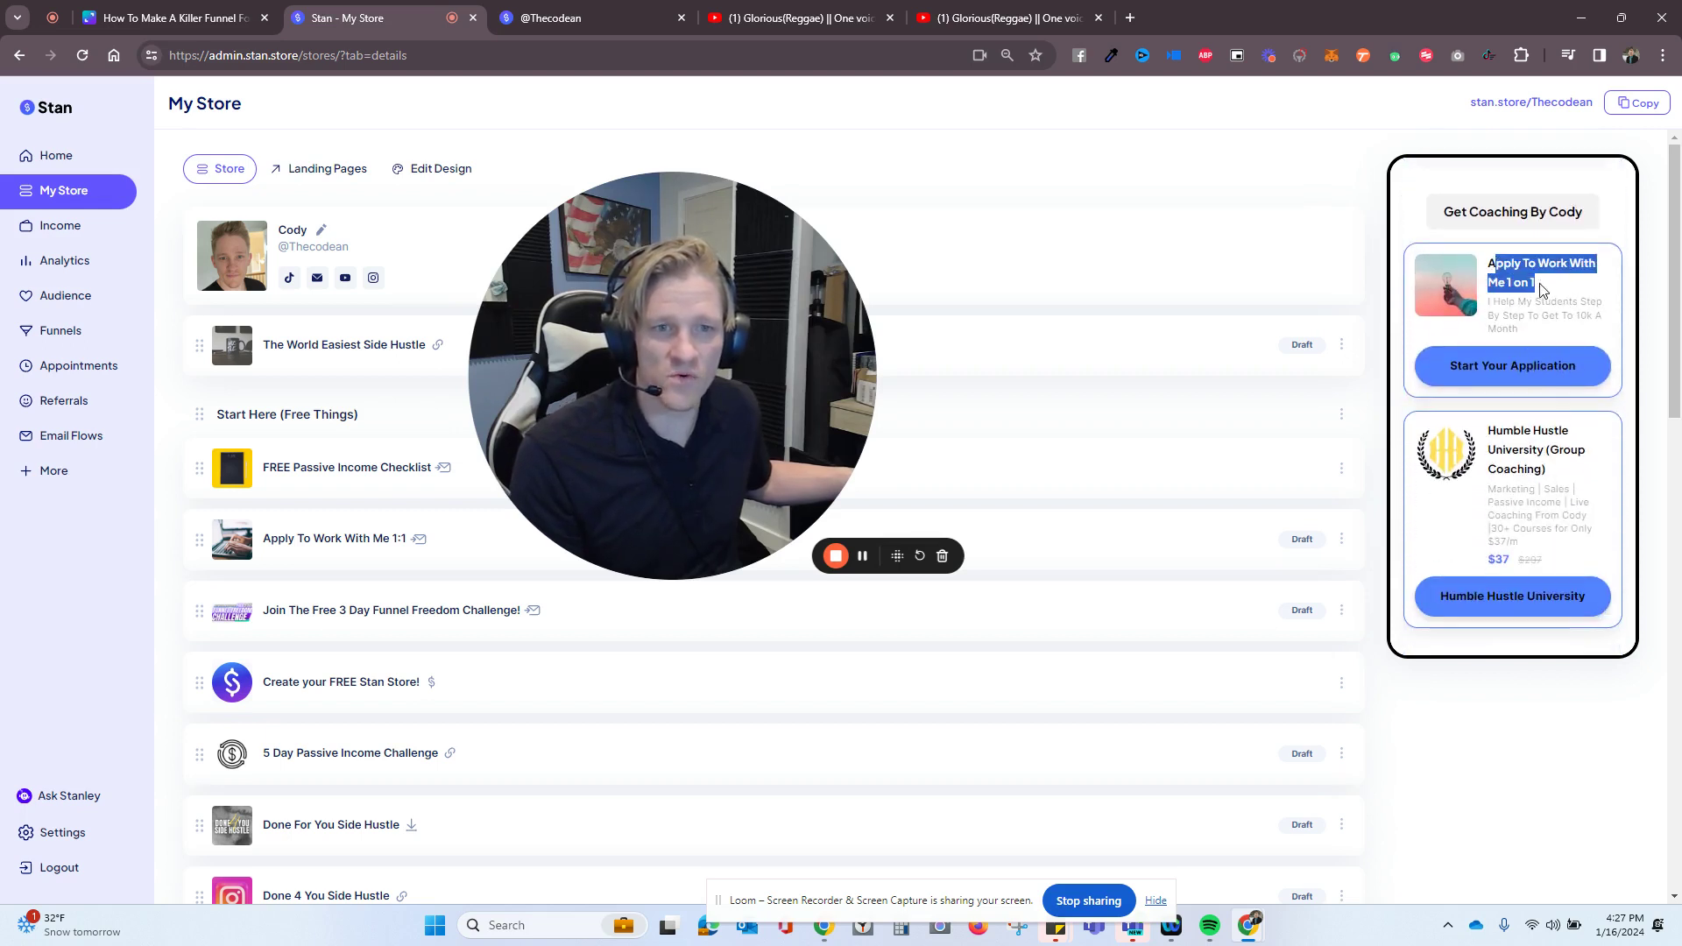
Clear the selected text in the store preview
{"action": "left_click", "coordinate": [1544, 306]}
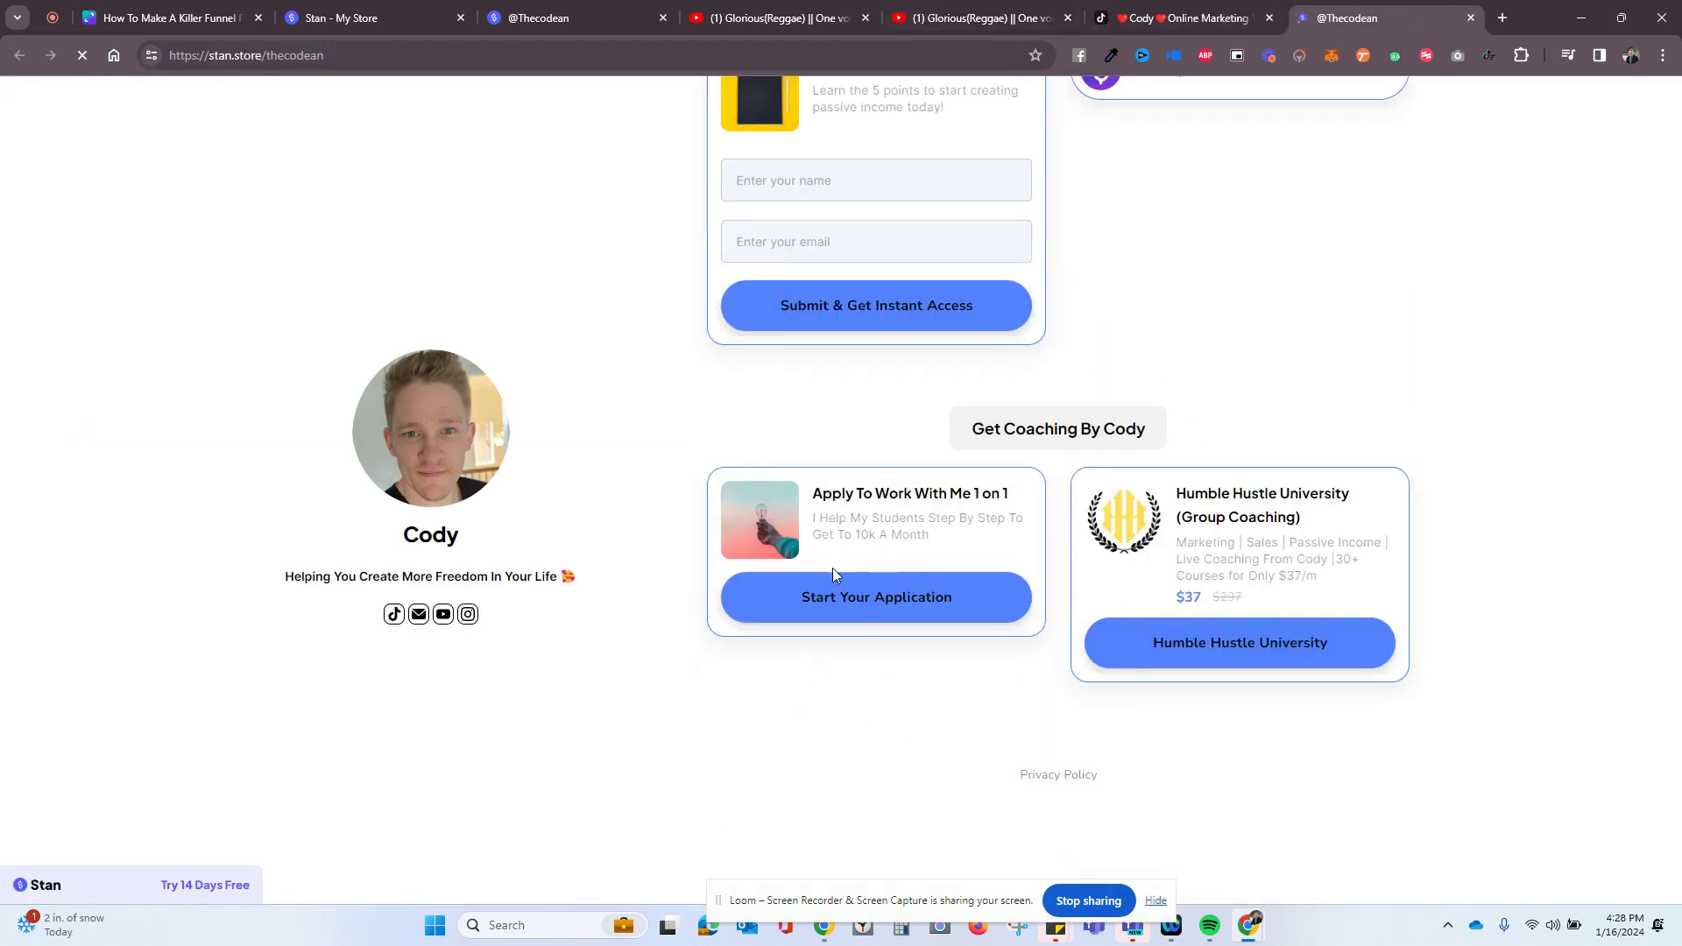
Scroll the coaching application form and check the 'How did you hear' options without choosing one
{"action": "left_click_drag", "start_coordinate": [1044, 416], "coordinate": [168, 446]}
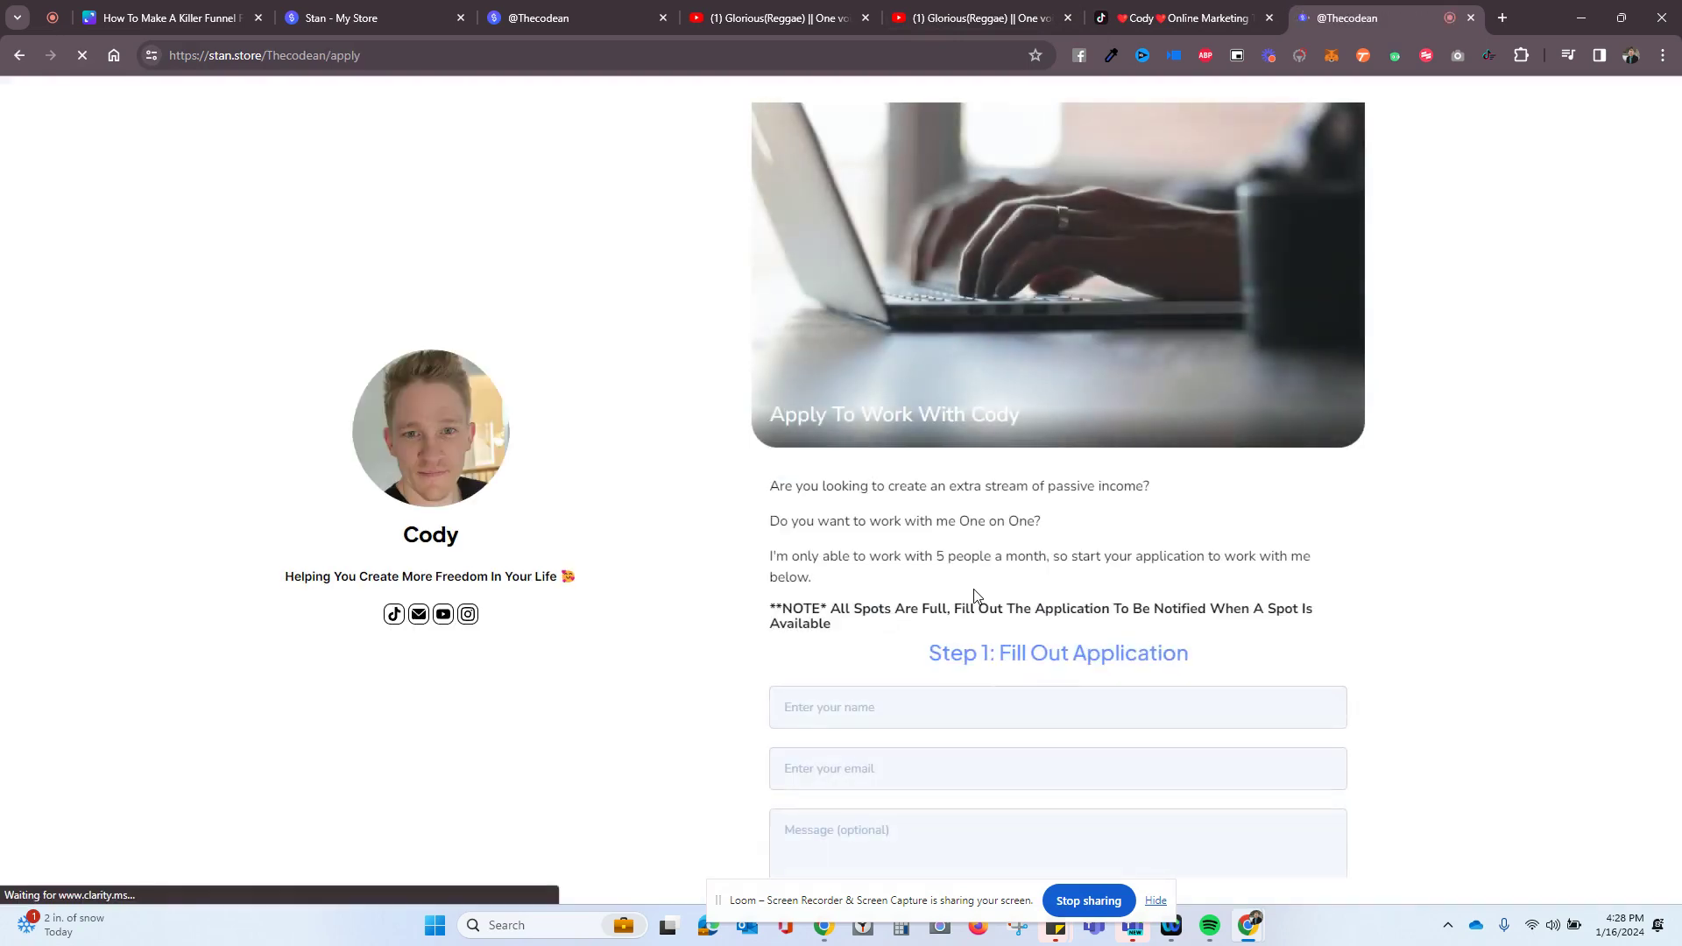
{"action": "scroll", "coordinate": [936, 506], "scroll_direction": "down", "scroll_amount": 2}
{"action": "scroll", "coordinate": [935, 506], "scroll_direction": "down", "scroll_amount": 1}
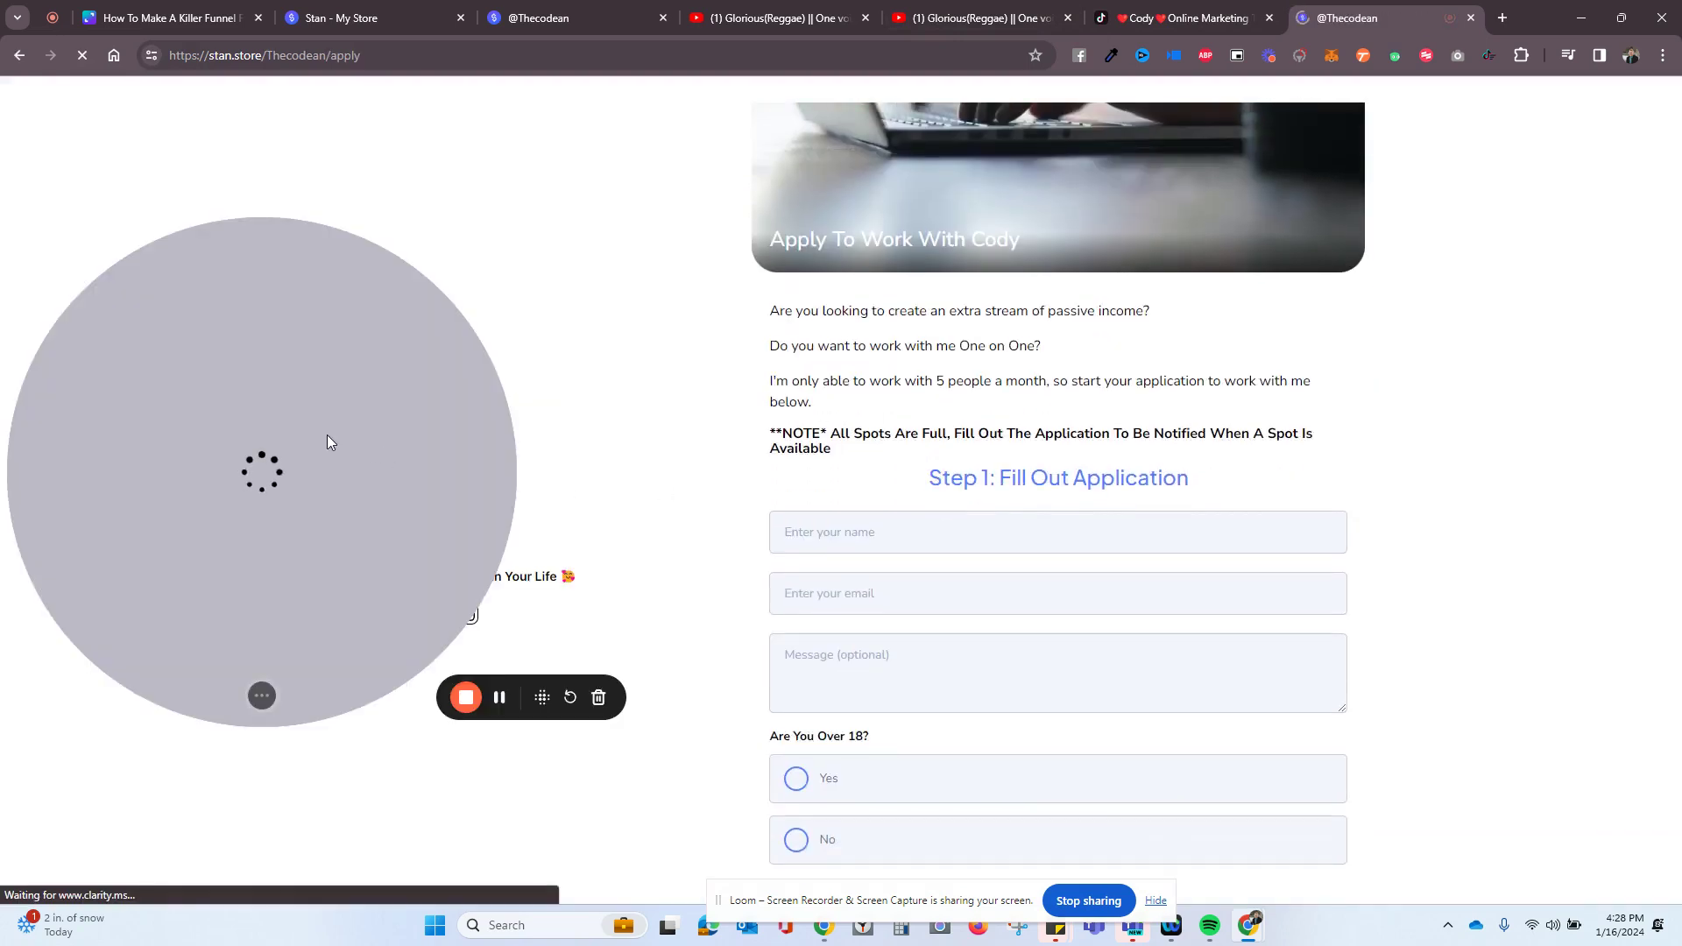
{"action": "scroll", "coordinate": [907, 401], "scroll_direction": "down", "scroll_amount": 1}
{"action": "scroll", "coordinate": [869, 448], "scroll_direction": "down", "scroll_amount": 1}
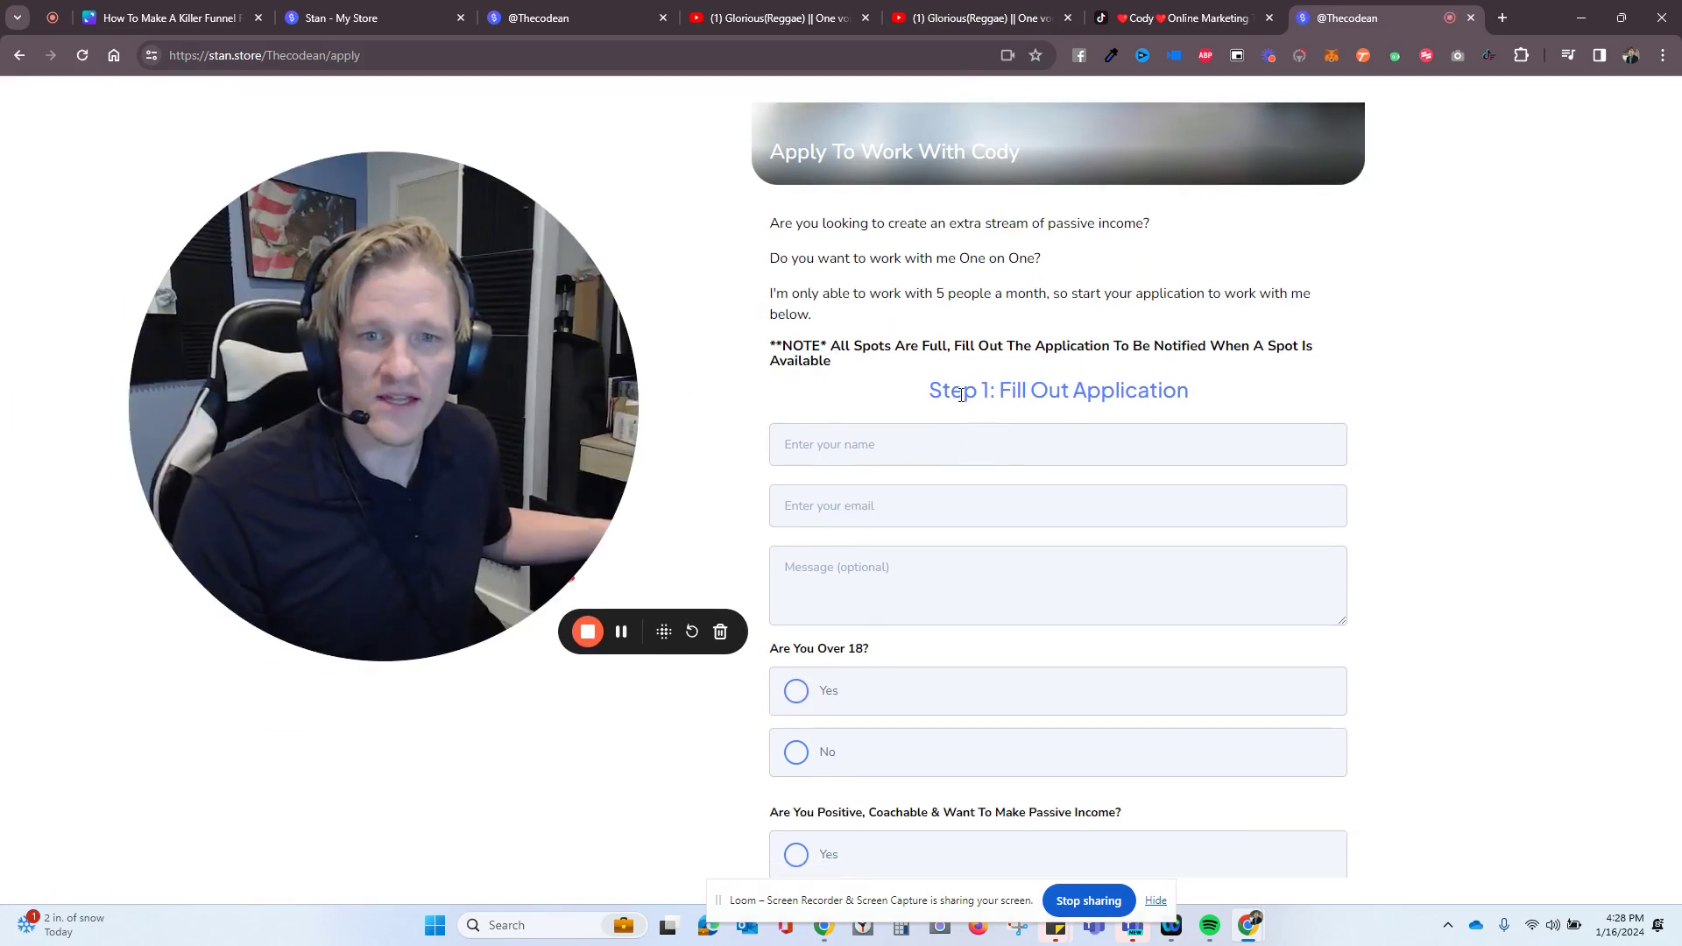
{"action": "scroll", "coordinate": [885, 609], "scroll_direction": "down", "scroll_amount": 2}
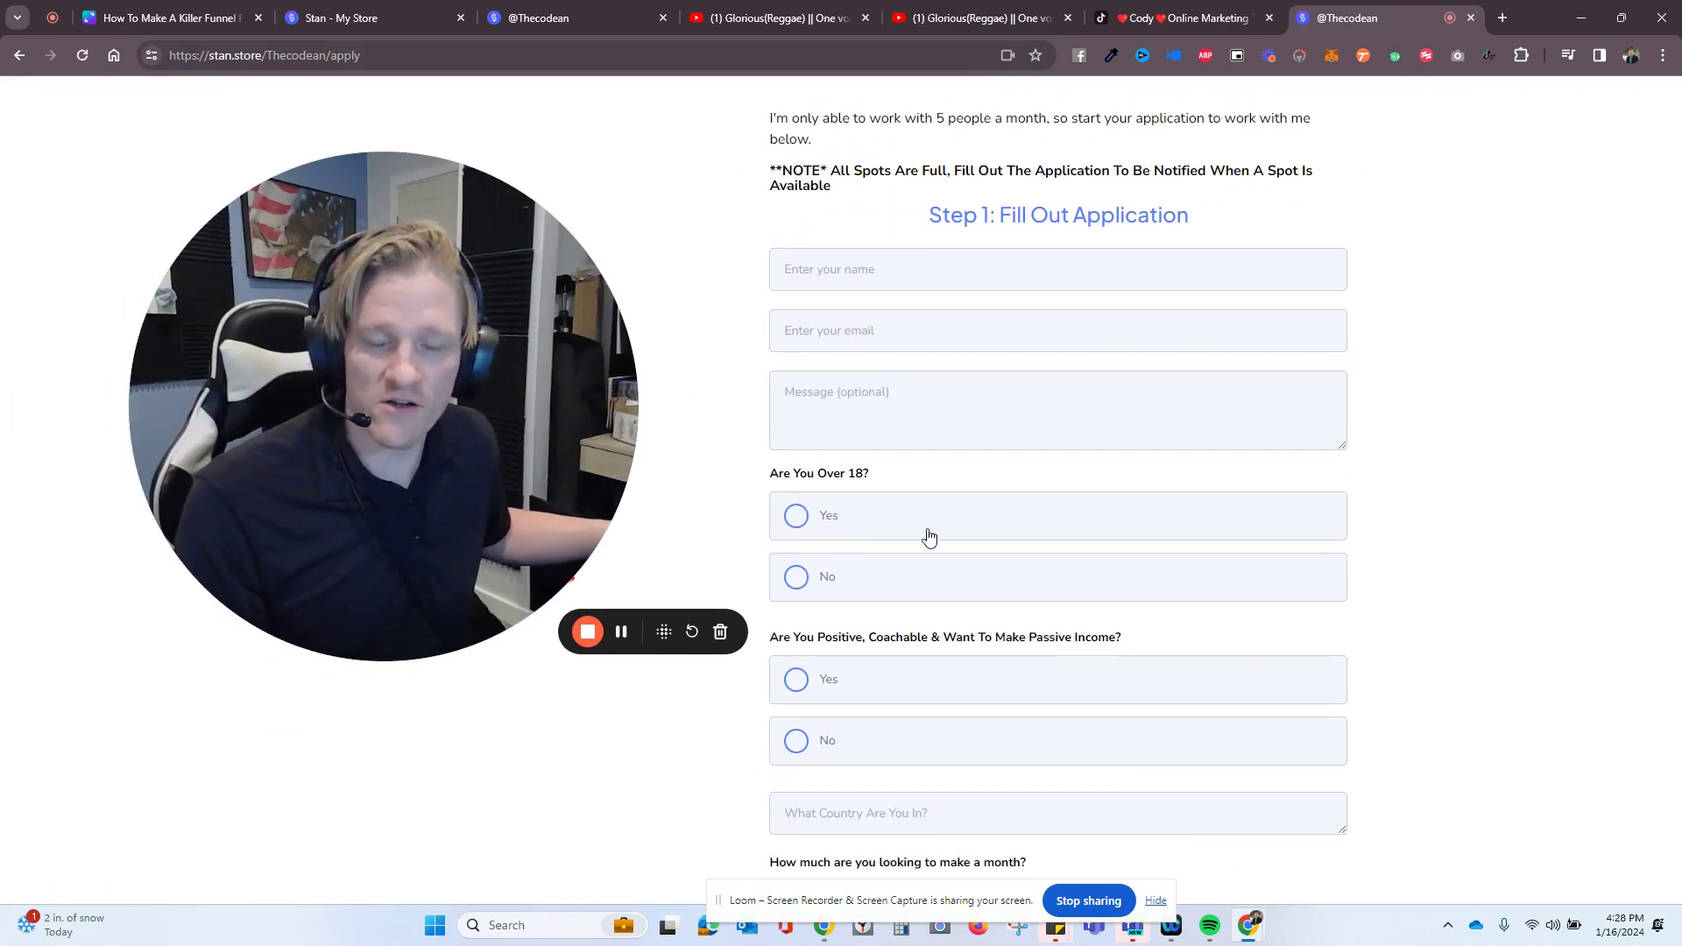
{"action": "scroll", "coordinate": [916, 512], "scroll_direction": "down", "scroll_amount": 2}
{"action": "scroll", "coordinate": [908, 487], "scroll_direction": "down", "scroll_amount": 1}
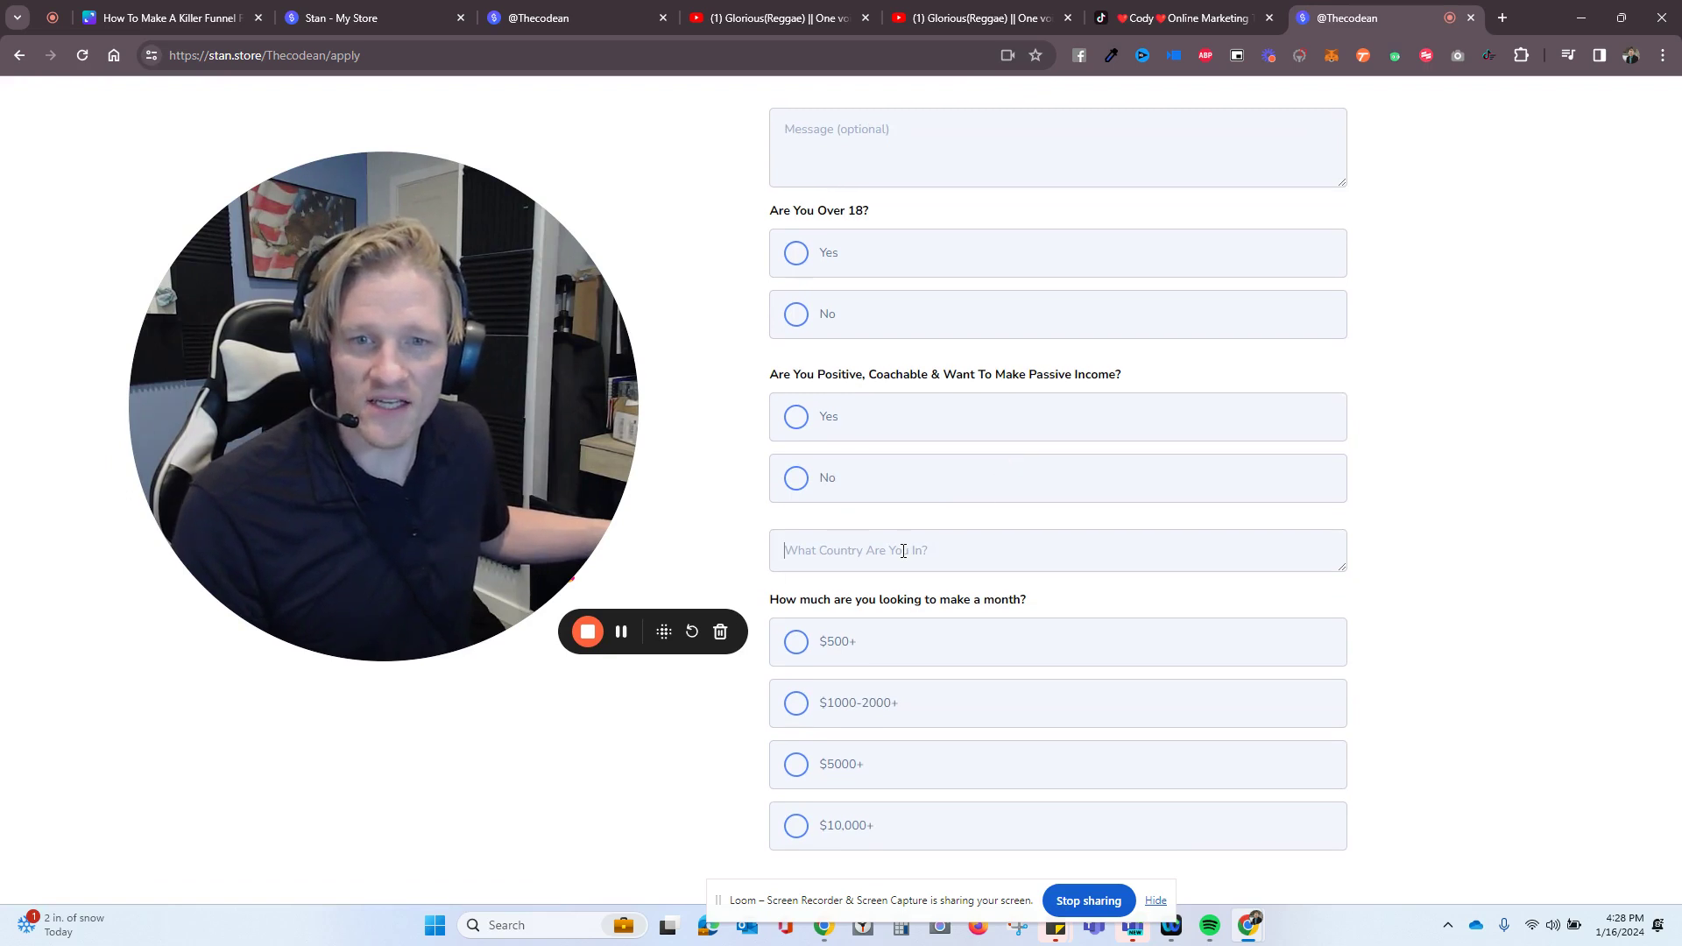
{"action": "scroll", "coordinate": [897, 654], "scroll_direction": "down", "scroll_amount": 1}
{"action": "scroll", "coordinate": [826, 694], "scroll_direction": "down", "scroll_amount": 1}
{"action": "scroll", "coordinate": [797, 649], "scroll_direction": "down", "scroll_amount": 1}
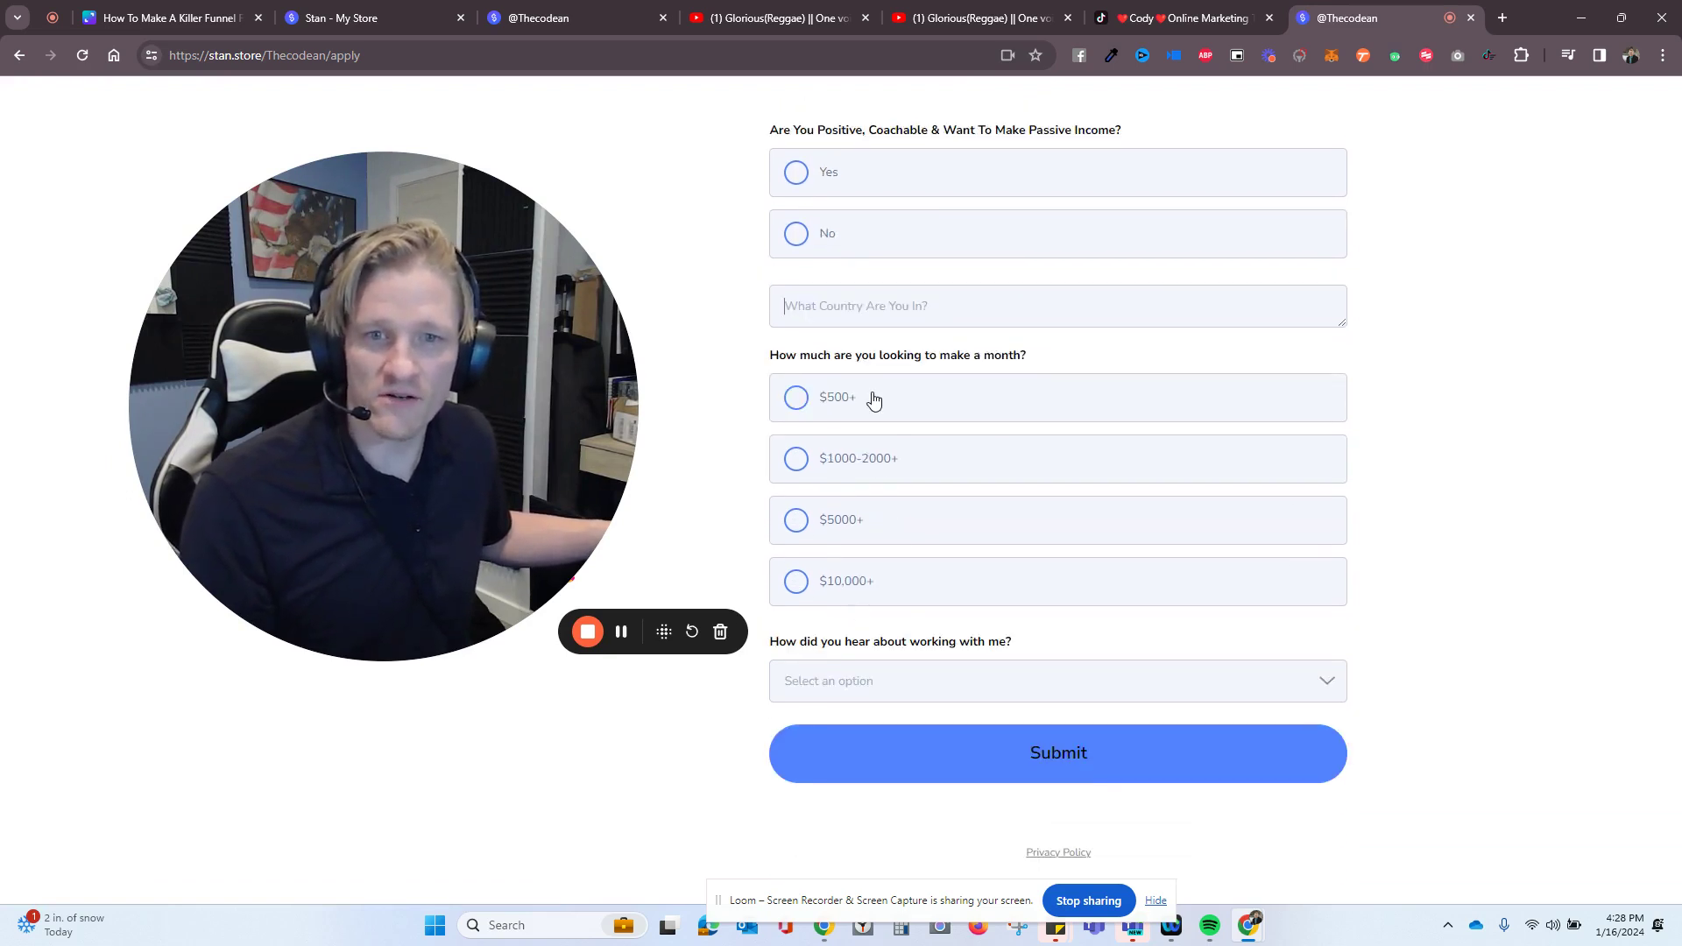
{"action": "left_click", "coordinate": [888, 679]}
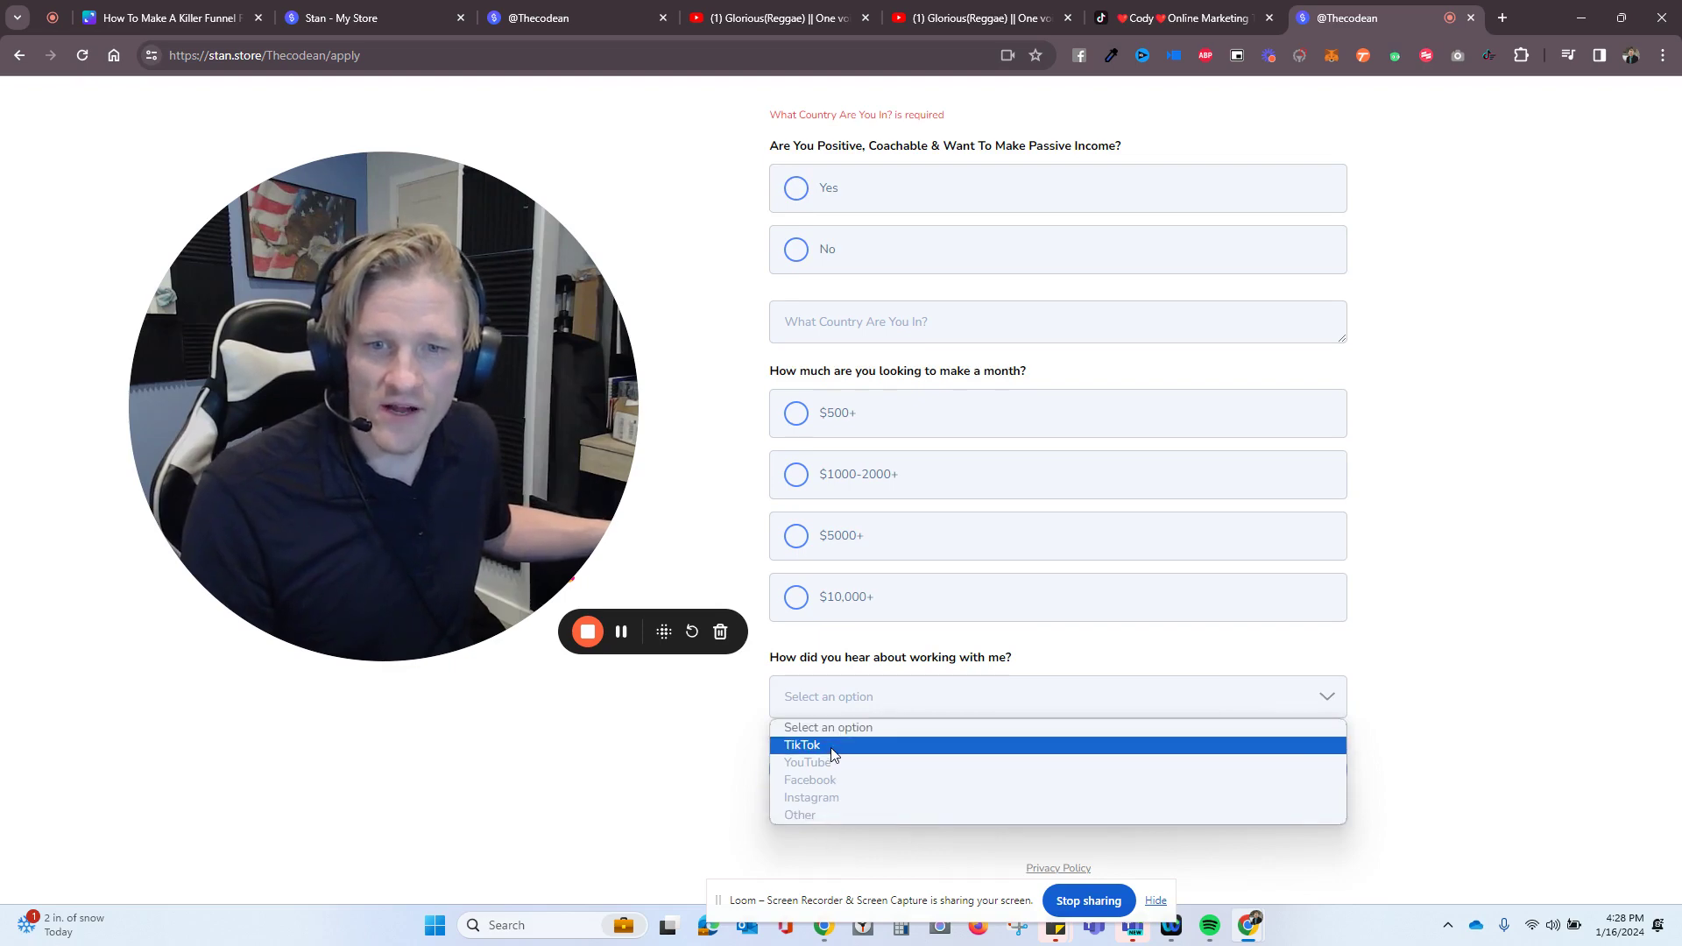
{"action": "left_click", "coordinate": [1313, 709]}
{"action": "left_click", "coordinate": [1216, 771]}
{"action": "scroll", "coordinate": [1215, 772], "scroll_direction": "up", "scroll_amount": 3}
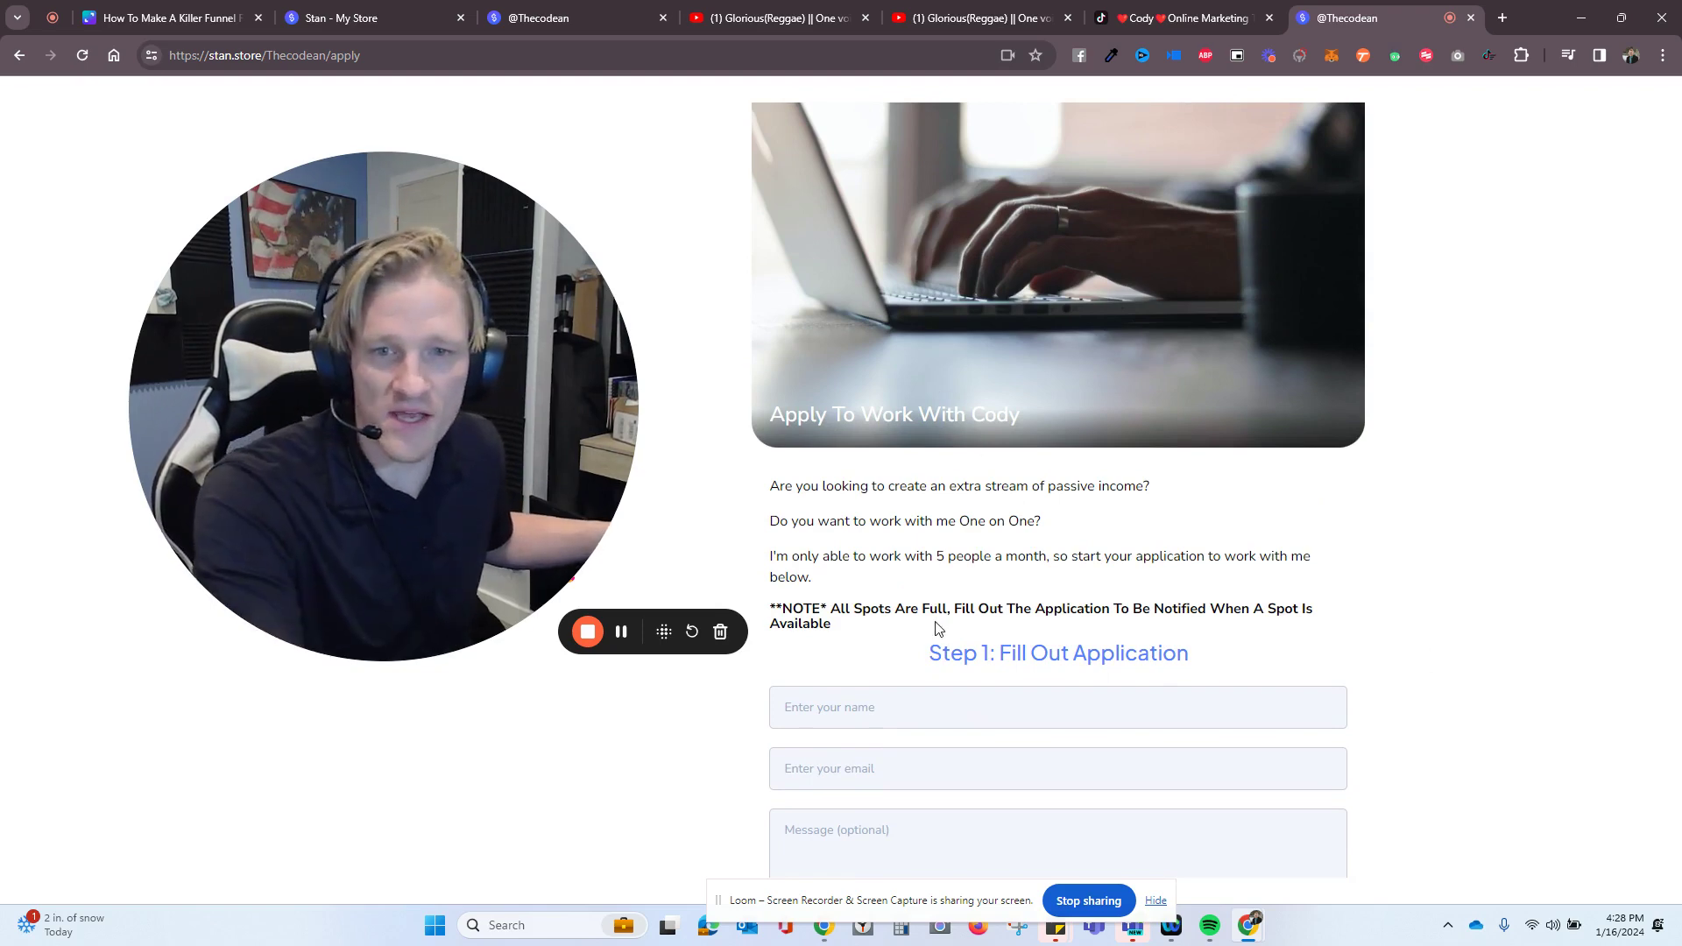
Highlight the 'all spots are full' note, the 5-people-a-month limit, and the store URL
{"action": "left_click", "coordinate": [1452, 607]}
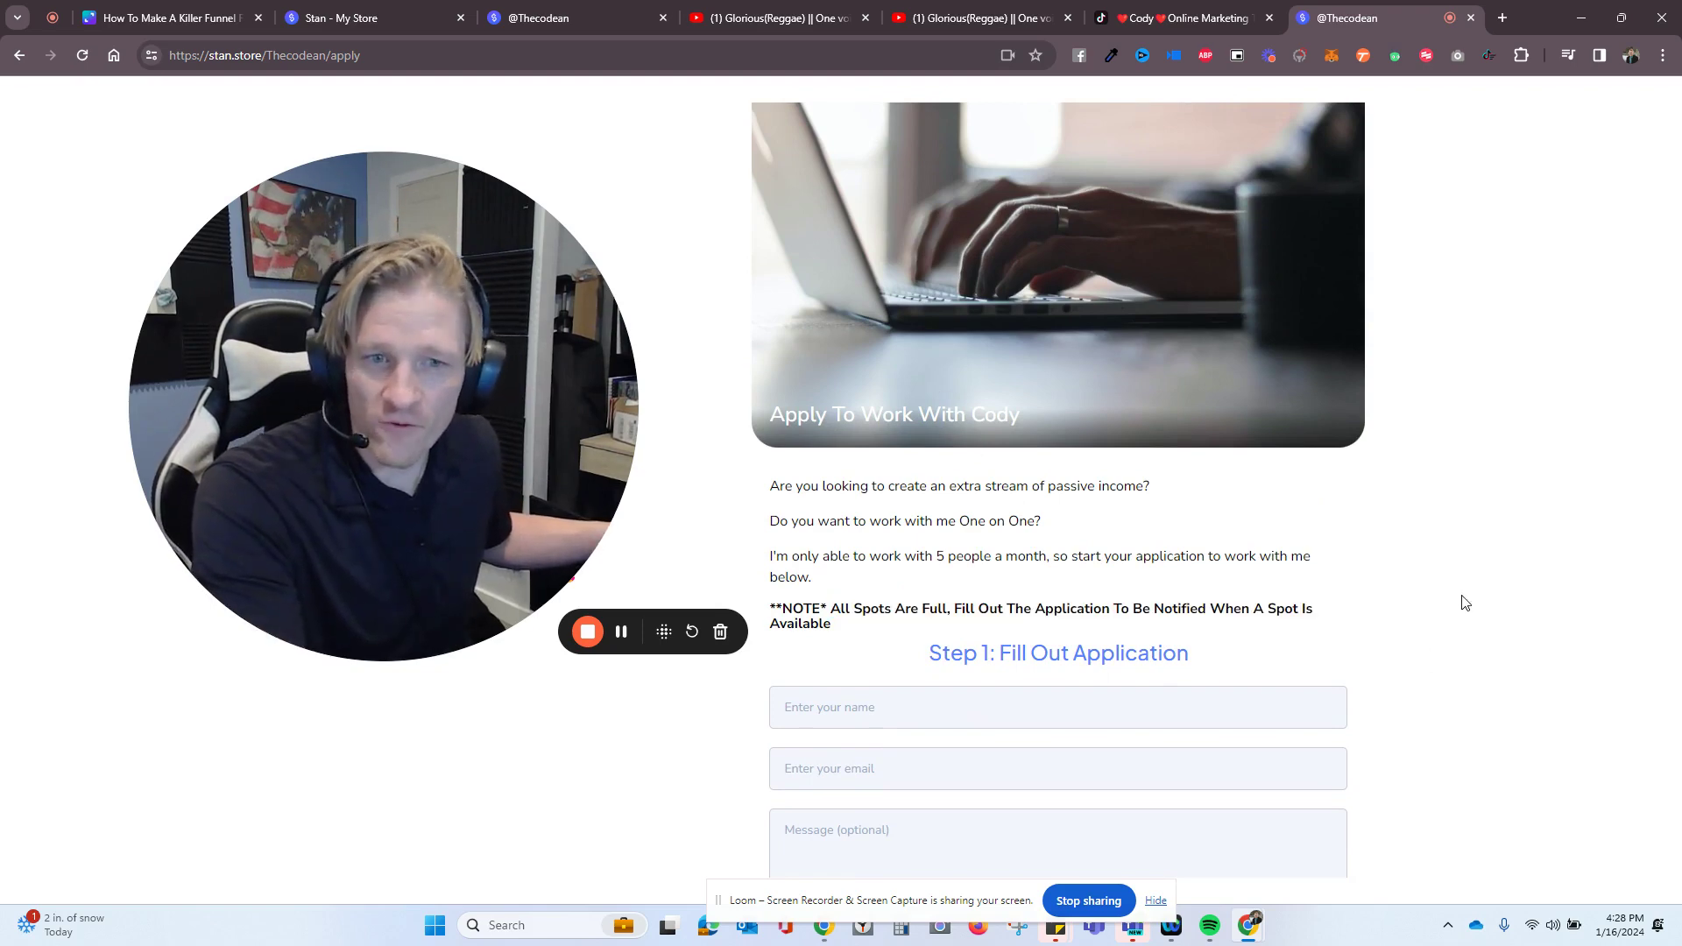
{"action": "left_click_drag", "start_coordinate": [832, 609], "coordinate": [831, 644]}
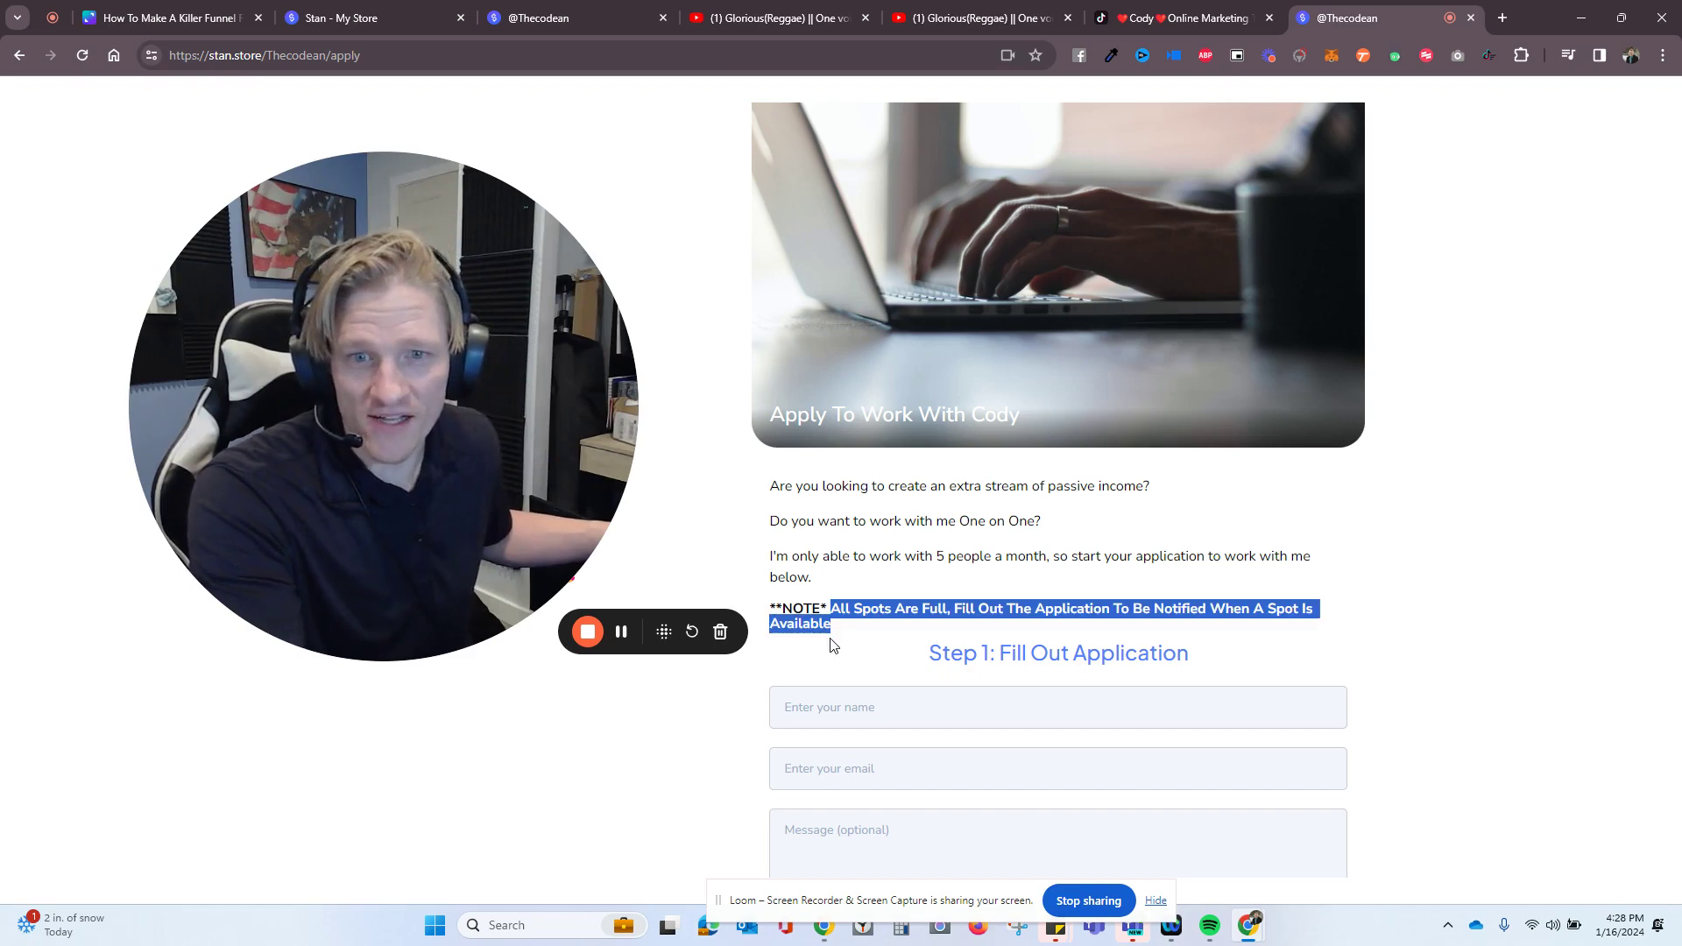
{"action": "left_click_drag", "start_coordinate": [937, 556], "coordinate": [1049, 557]}
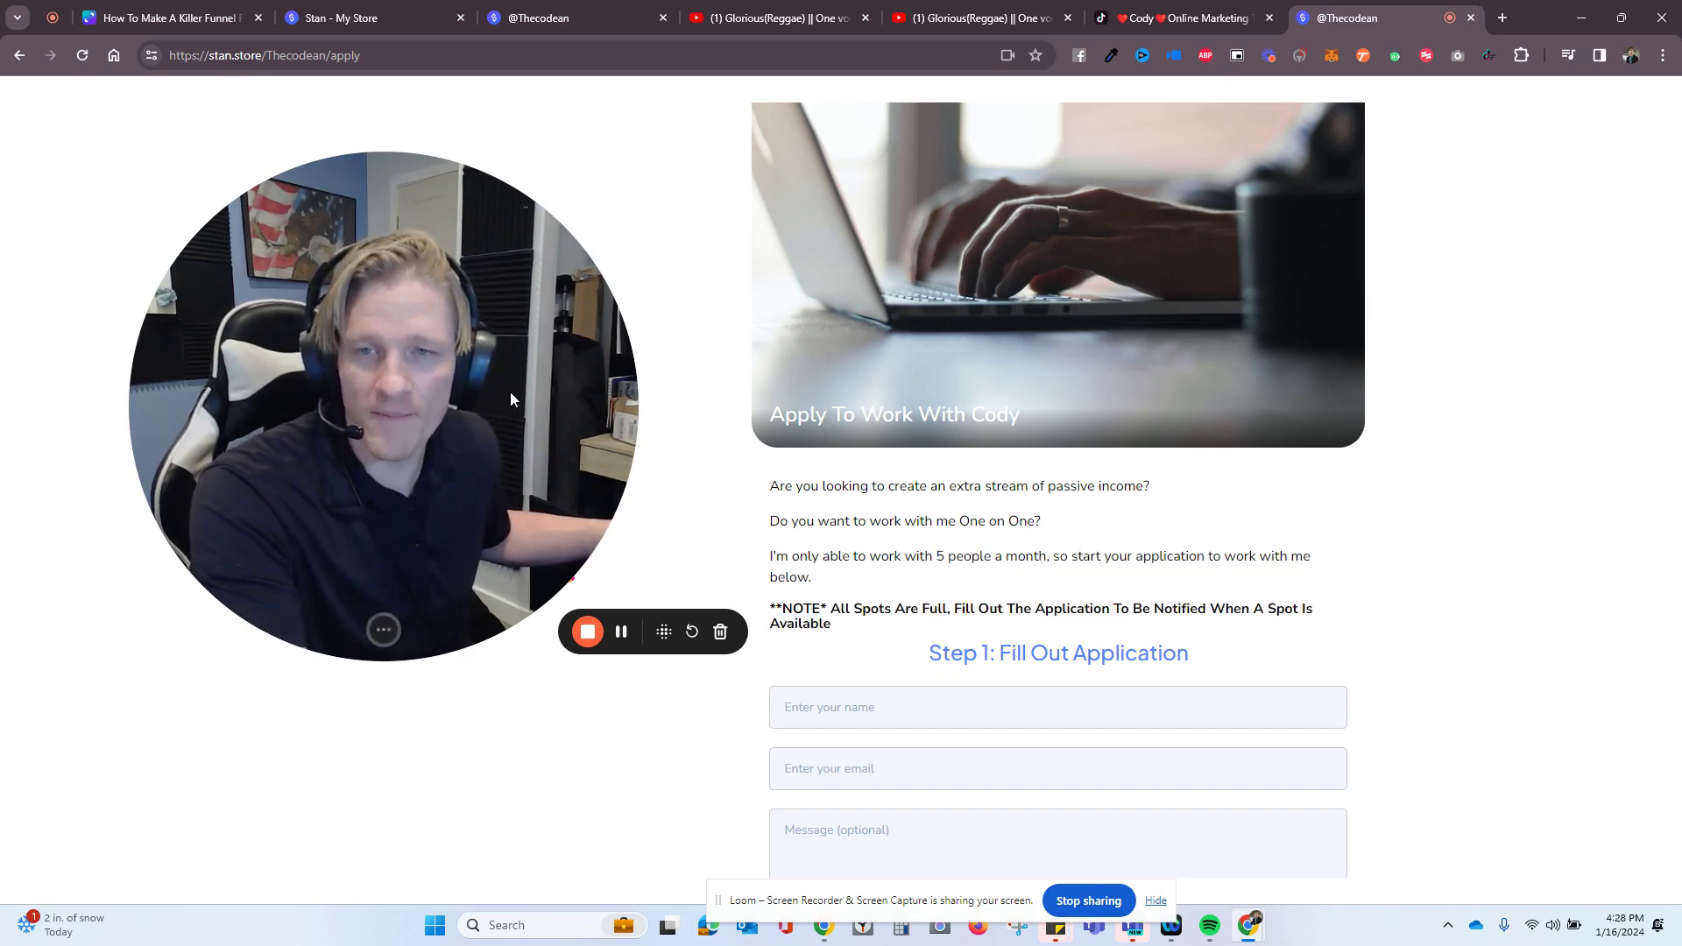
{"action": "left_click_drag", "start_coordinate": [511, 393], "coordinate": [467, 435]}
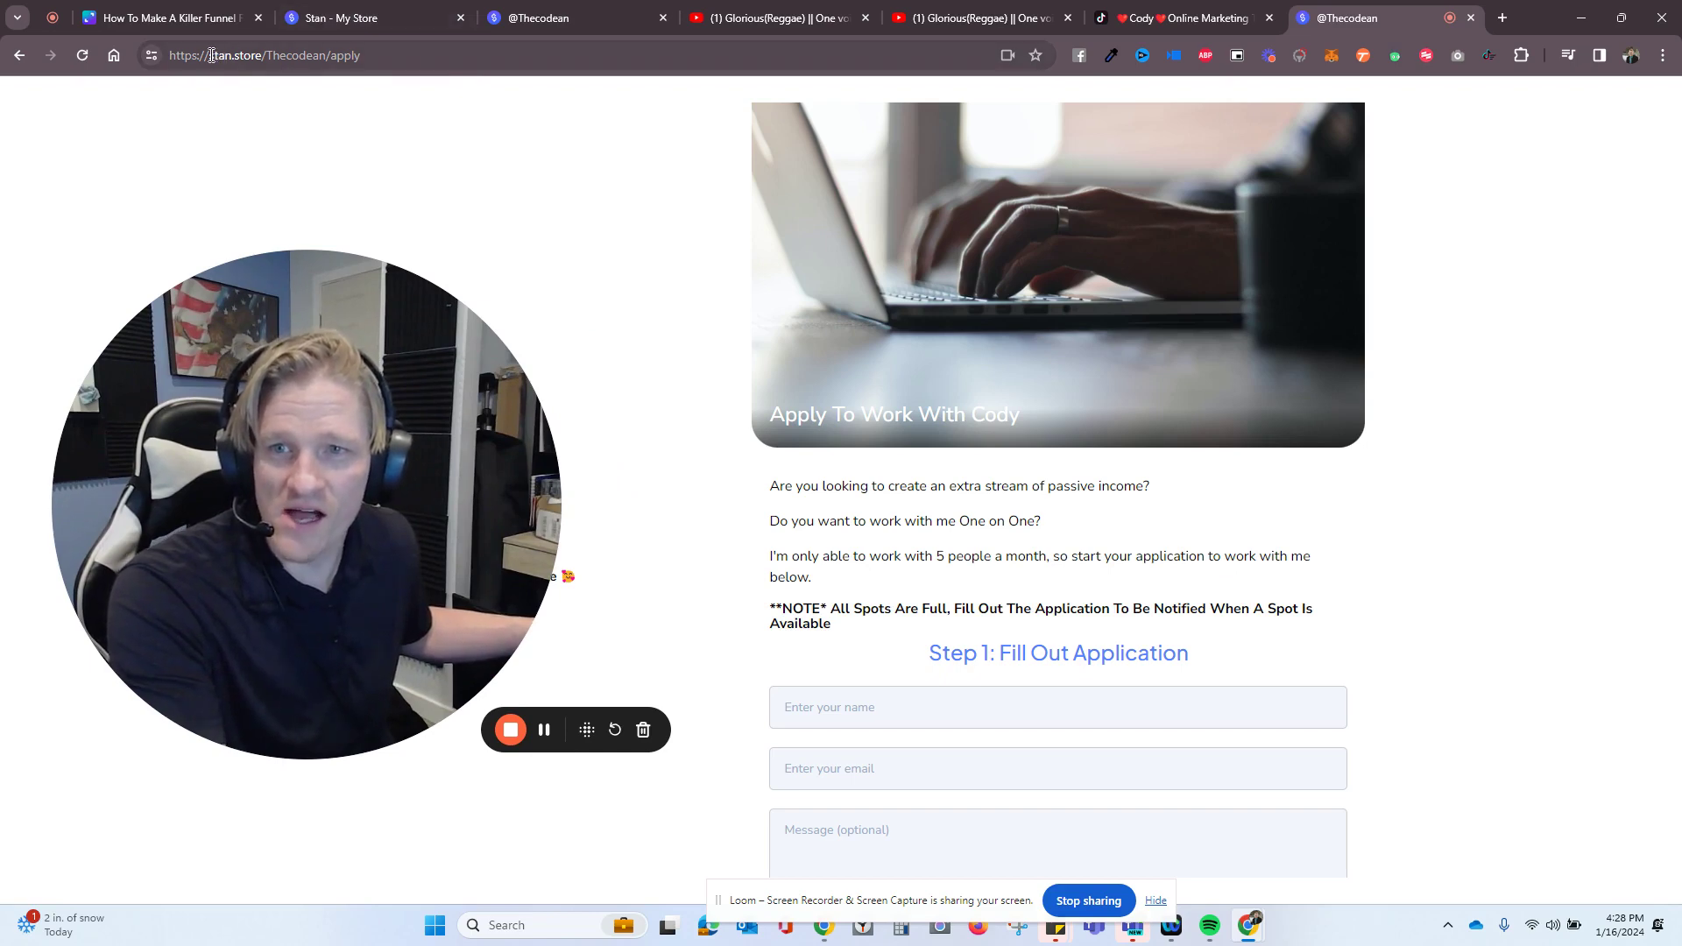
{"action": "left_click_drag", "start_coordinate": [210, 56], "coordinate": [272, 54]}
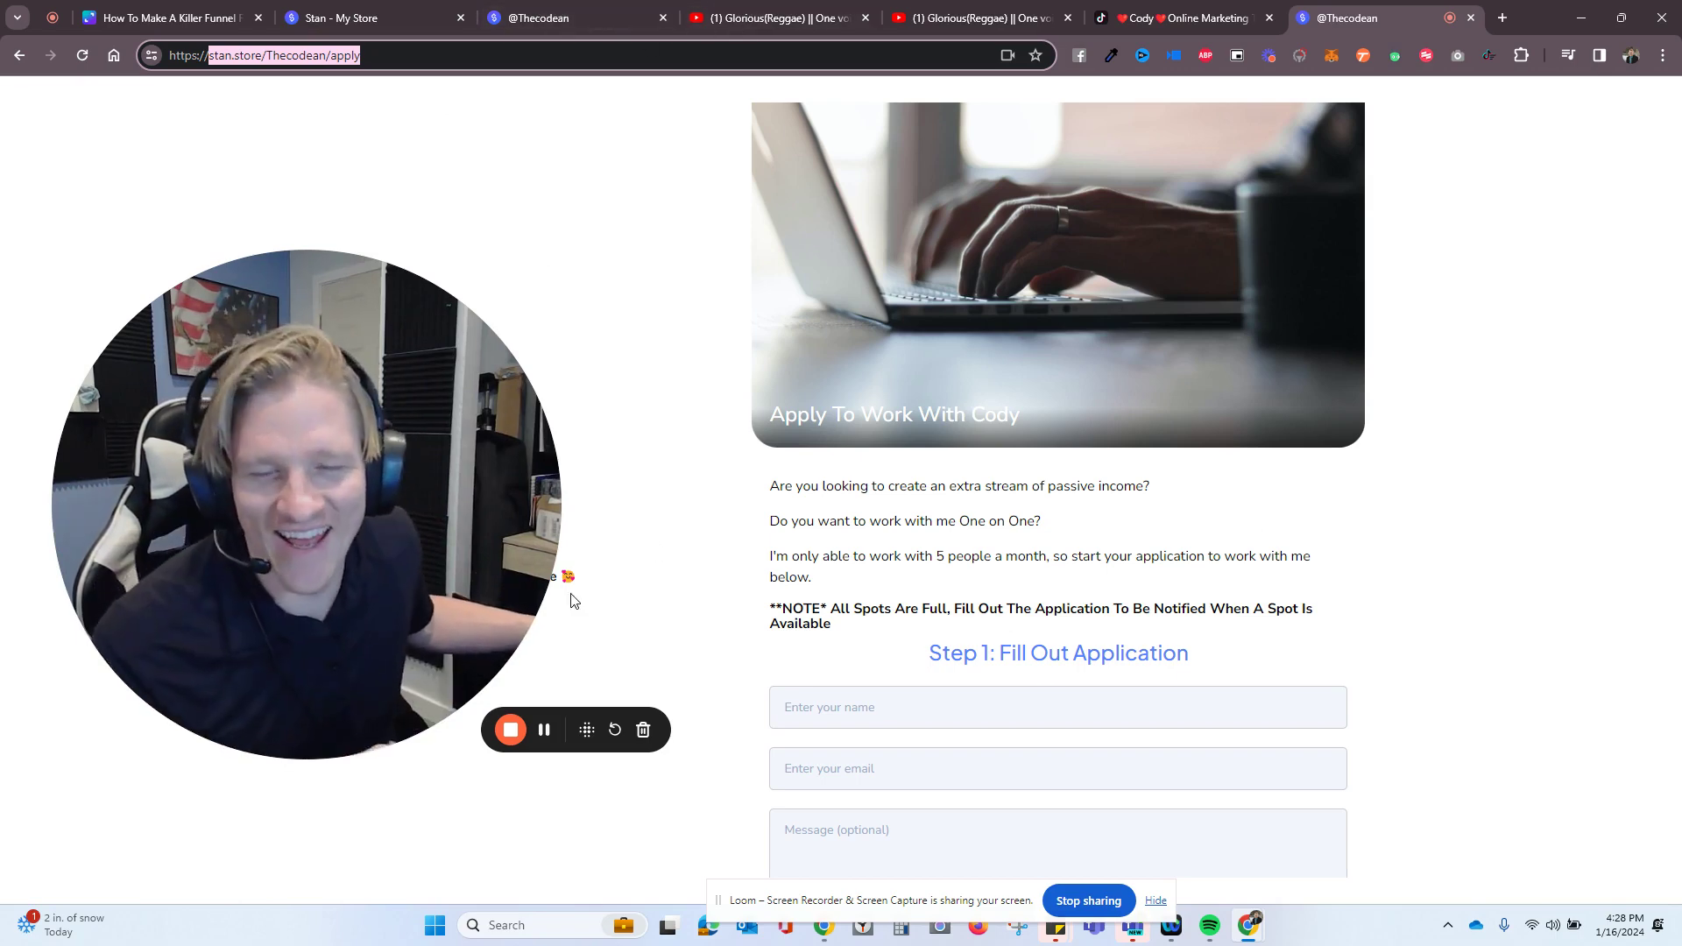
Pan the Canva funnel, deselect the Humble Hustle University logo, and shift the tiers and icons slightly
{"action": "left_click", "coordinate": [172, 12]}
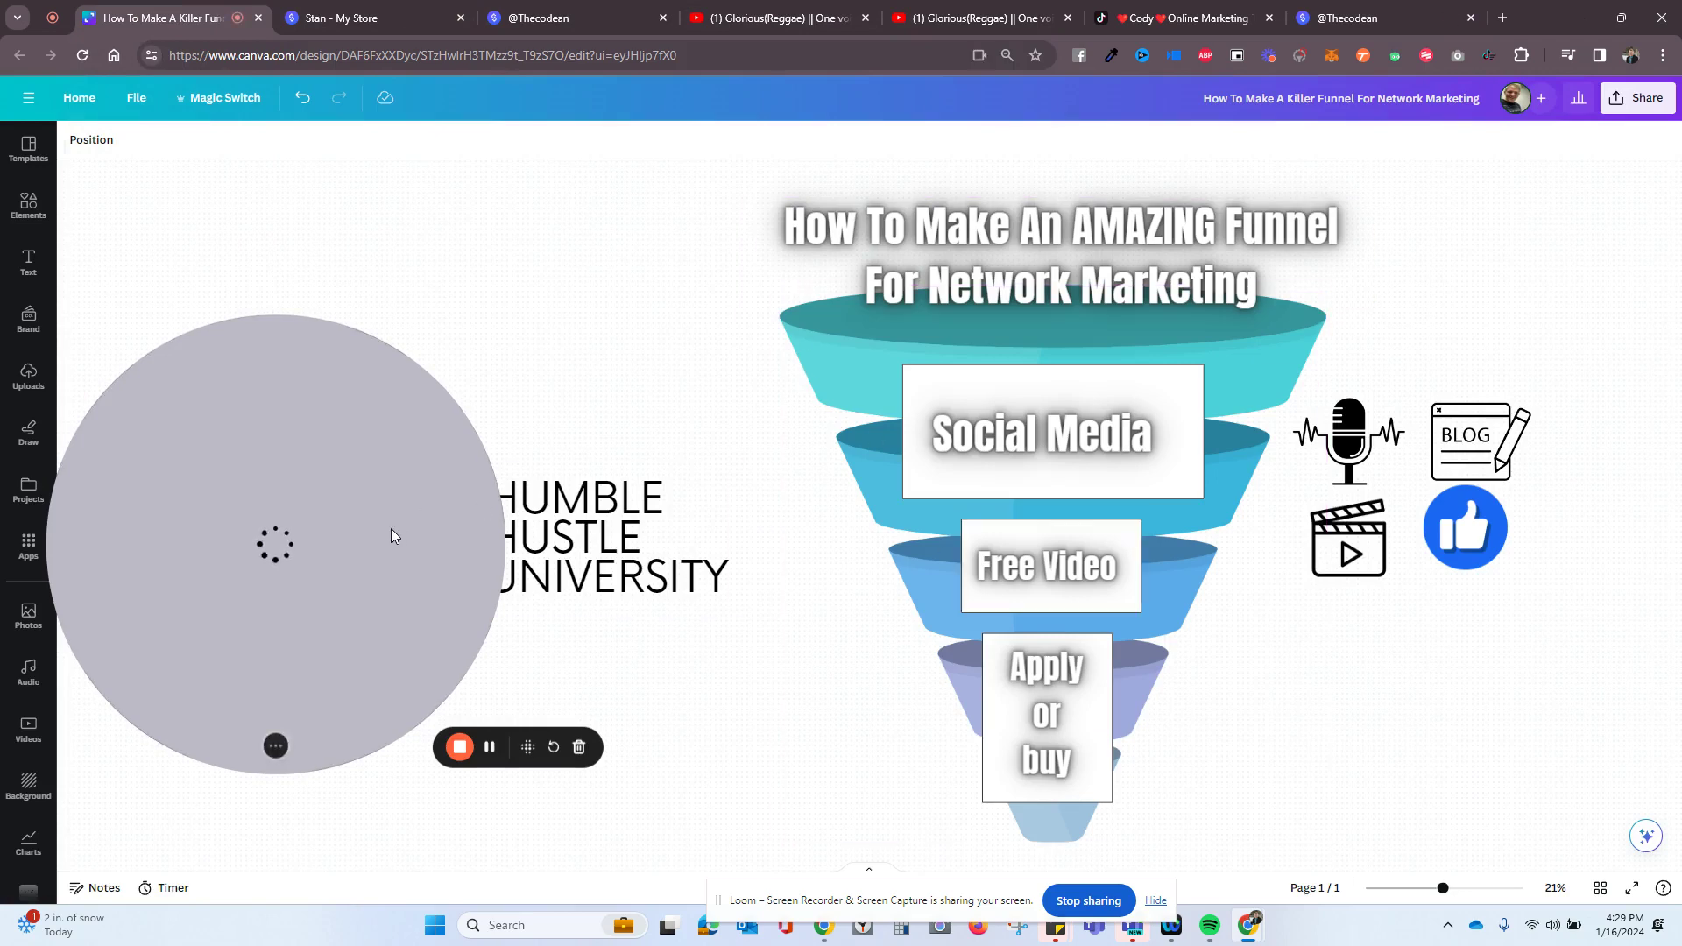
{"action": "left_click_drag", "start_coordinate": [367, 534], "coordinate": [1465, 690]}
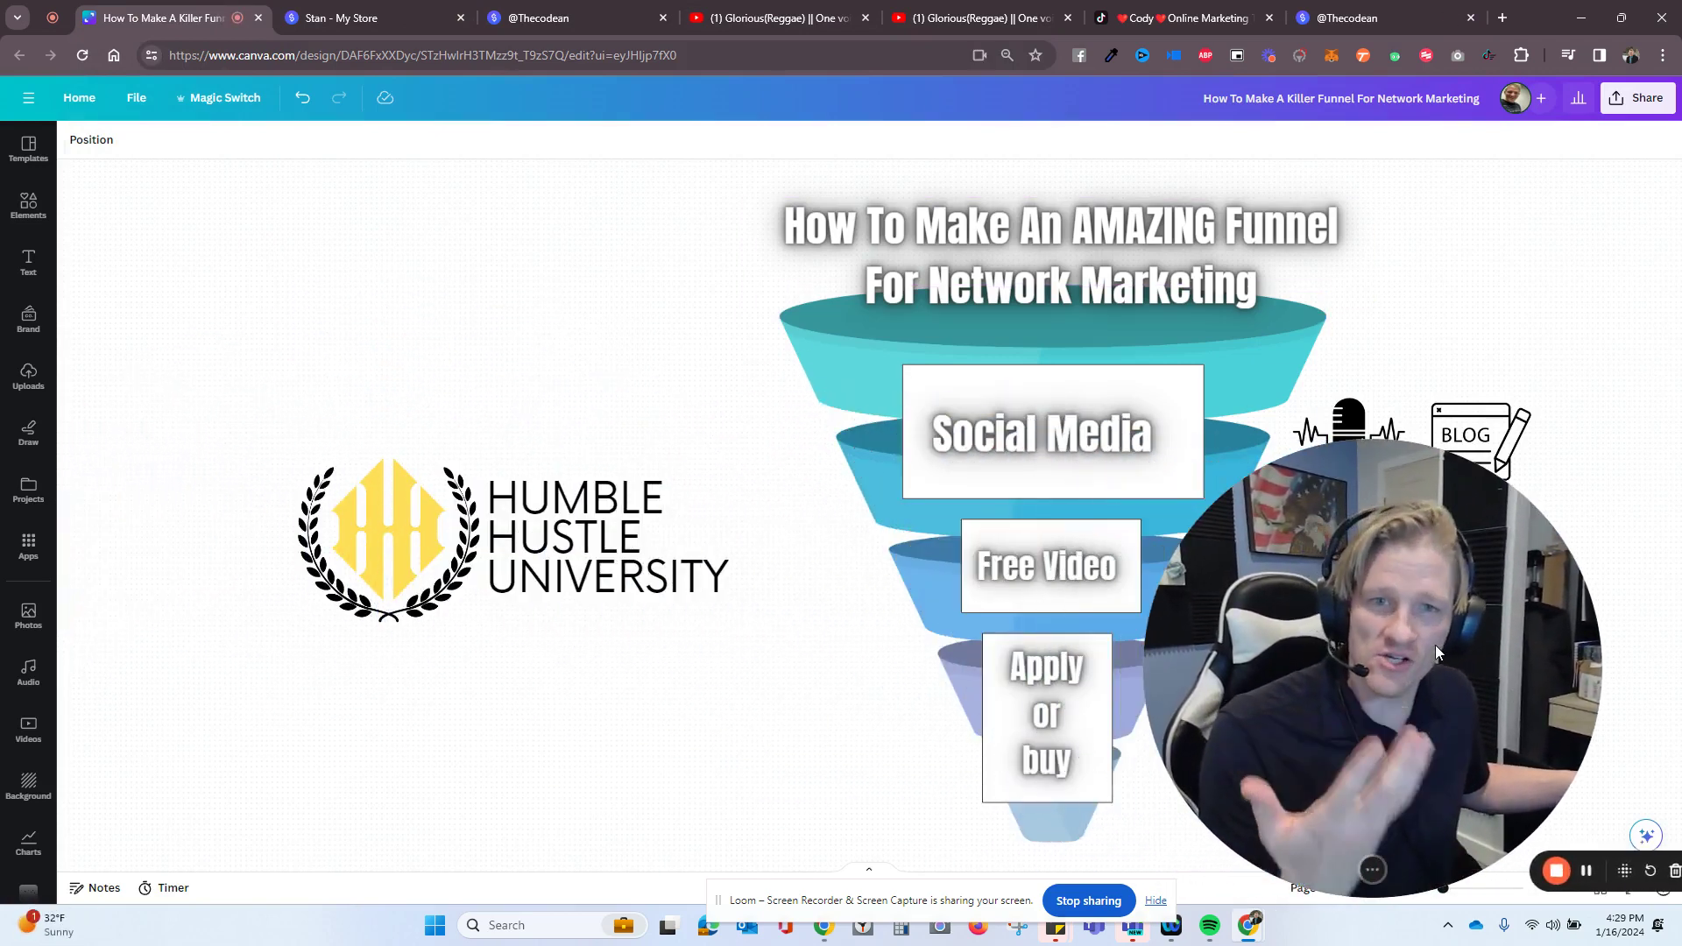
{"action": "left_click_drag", "start_coordinate": [698, 706], "coordinate": [667, 714]}
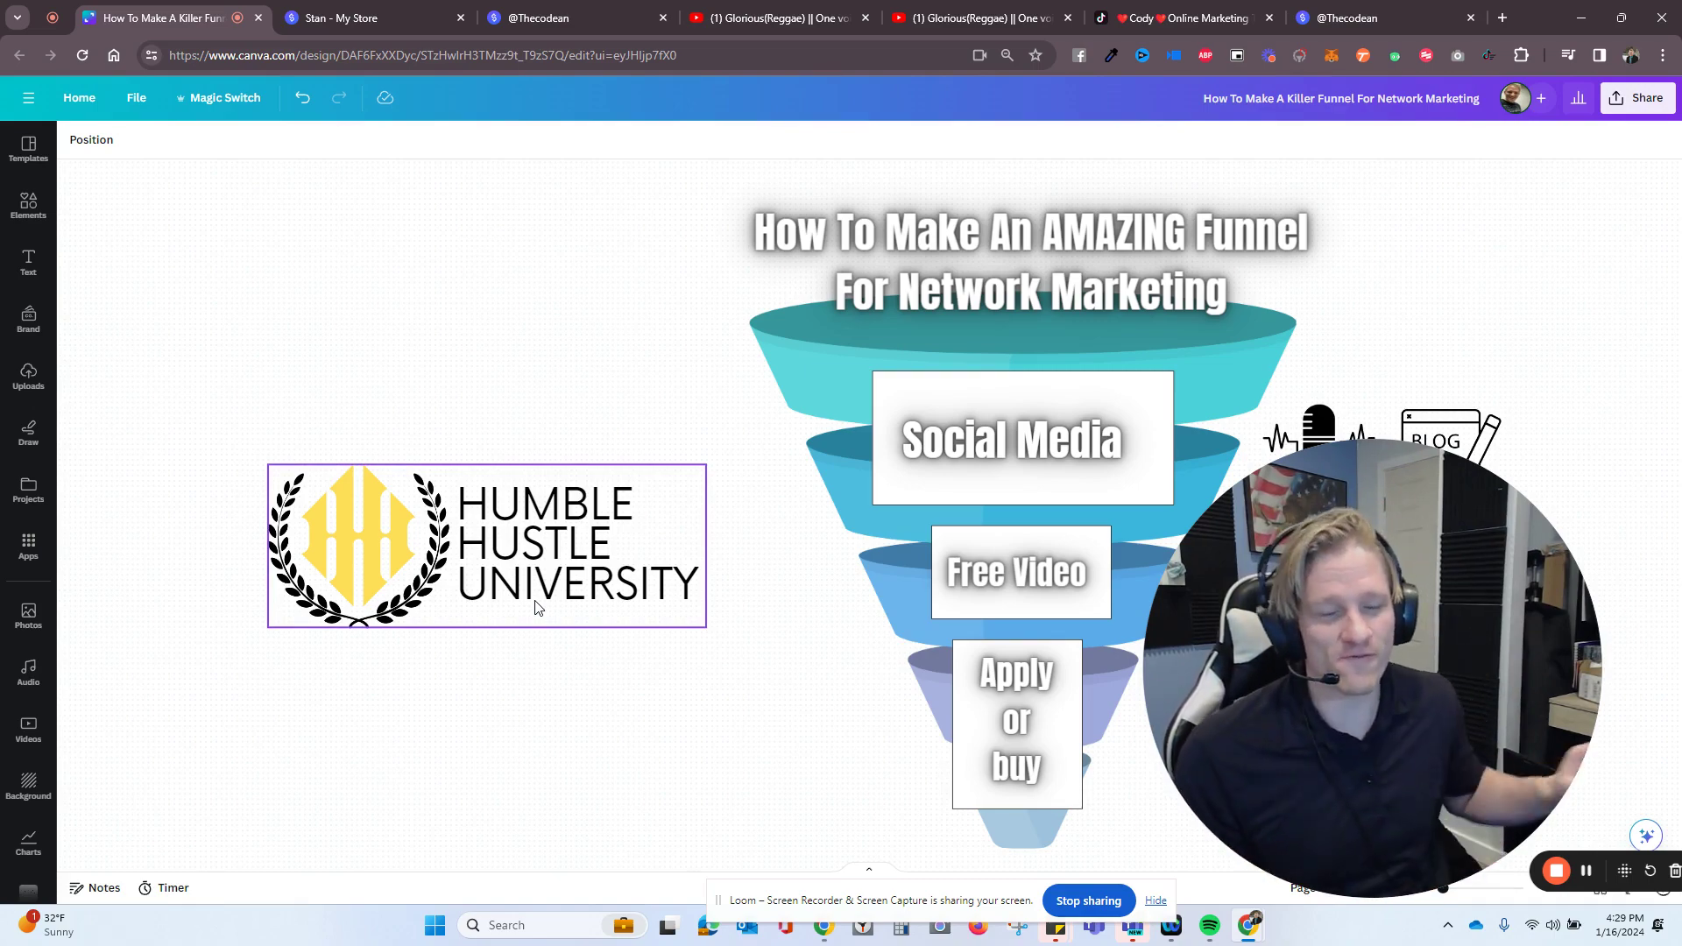
{"action": "left_click", "coordinate": [282, 356]}
{"action": "mouse_move", "coordinate": [1380, 661]}
{"action": "left_mouse_down"}
{"action": "mouse_move", "coordinate": [868, 641]}
{"action": "mouse_move", "coordinate": [448, 542]}
{"action": "mouse_move", "coordinate": [614, 639]}
{"action": "mouse_move", "coordinate": [314, 637]}
{"action": "mouse_move", "coordinate": [469, 584]}
{"action": "left_mouse_up"}
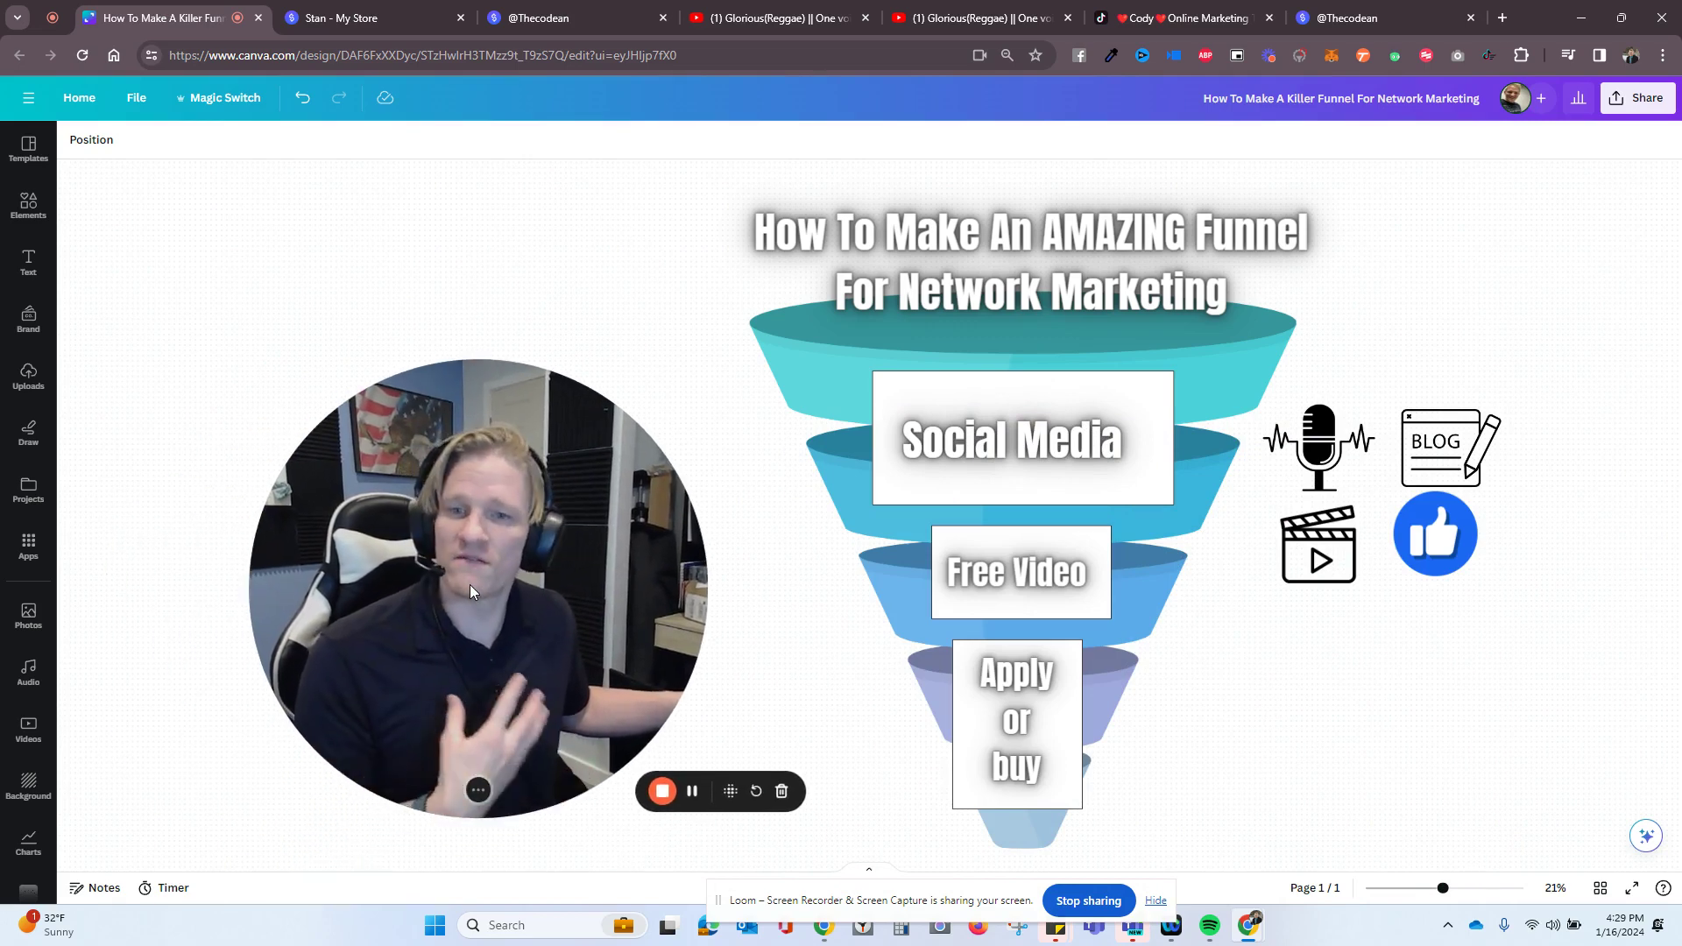
{"action": "mouse_move", "coordinate": [470, 584]}
{"action": "left_mouse_down"}
{"action": "mouse_move", "coordinate": [416, 663]}
{"action": "mouse_move", "coordinate": [314, 620]}
{"action": "mouse_move", "coordinate": [255, 628]}
{"action": "left_mouse_up"}
{"action": "mouse_move", "coordinate": [507, 760]}
{"action": "left_mouse_down"}
{"action": "mouse_move", "coordinate": [856, 738]}
{"action": "mouse_move", "coordinate": [442, 716]}
{"action": "mouse_move", "coordinate": [505, 740]}
{"action": "mouse_move", "coordinate": [618, 473]}
{"action": "left_mouse_up"}
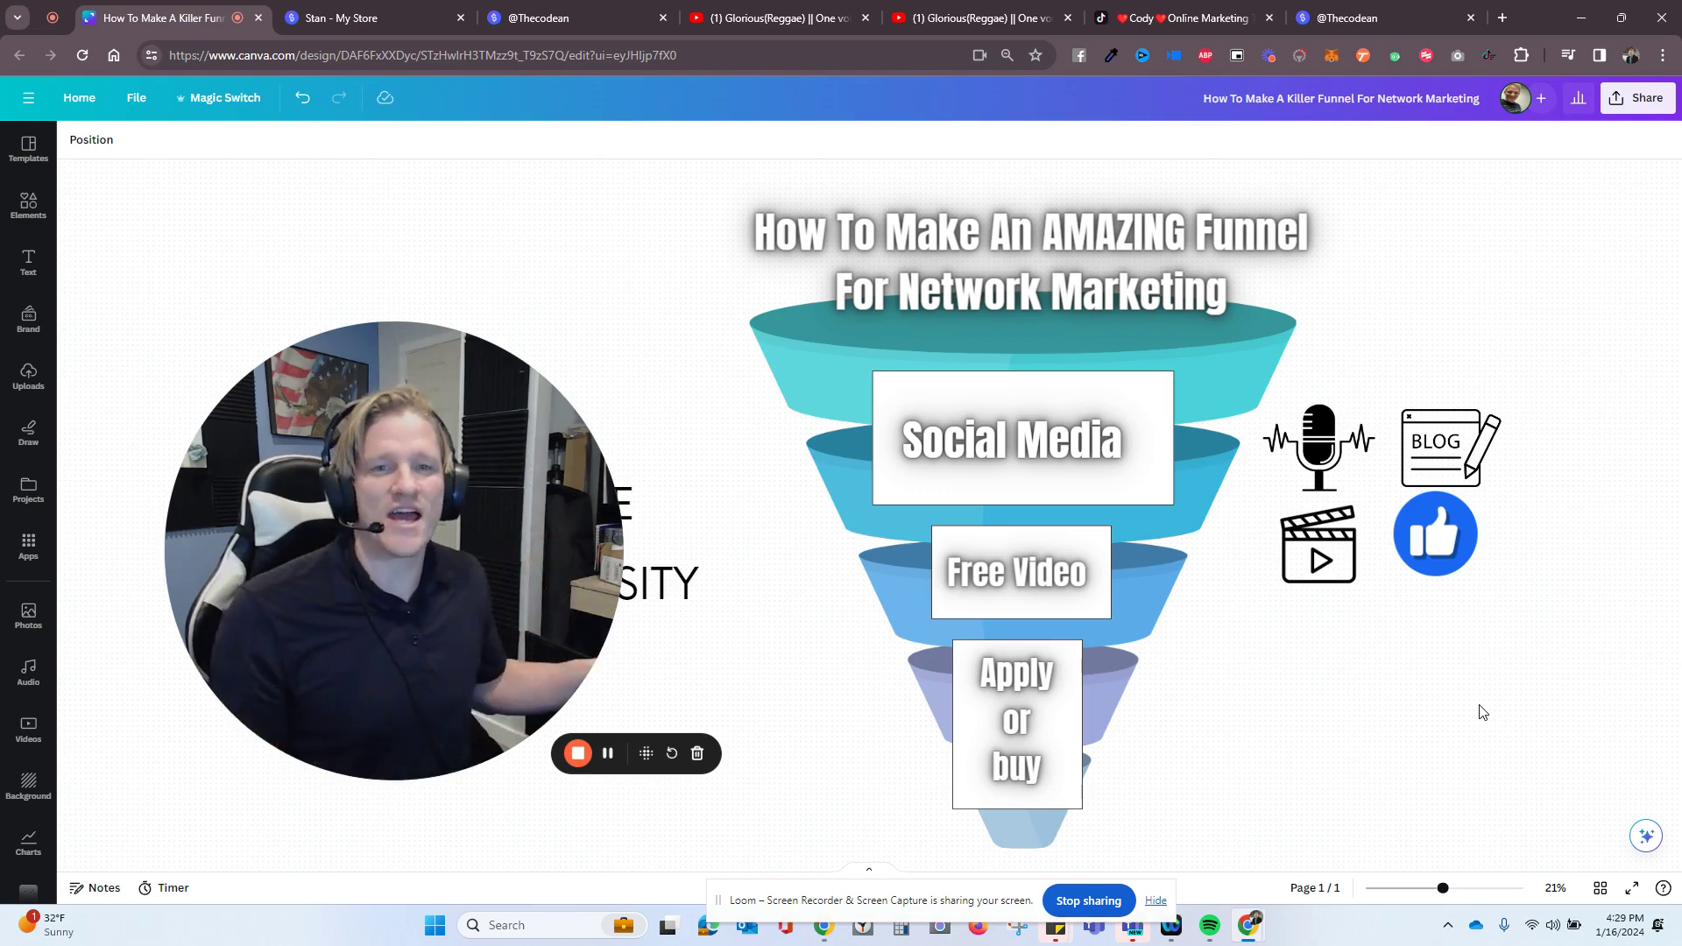
{"action": "scroll", "coordinate": [1390, 699], "scroll_direction": "down", "scroll_amount": 1}
{"action": "scroll", "coordinate": [1391, 699], "scroll_direction": "up", "scroll_amount": 1}
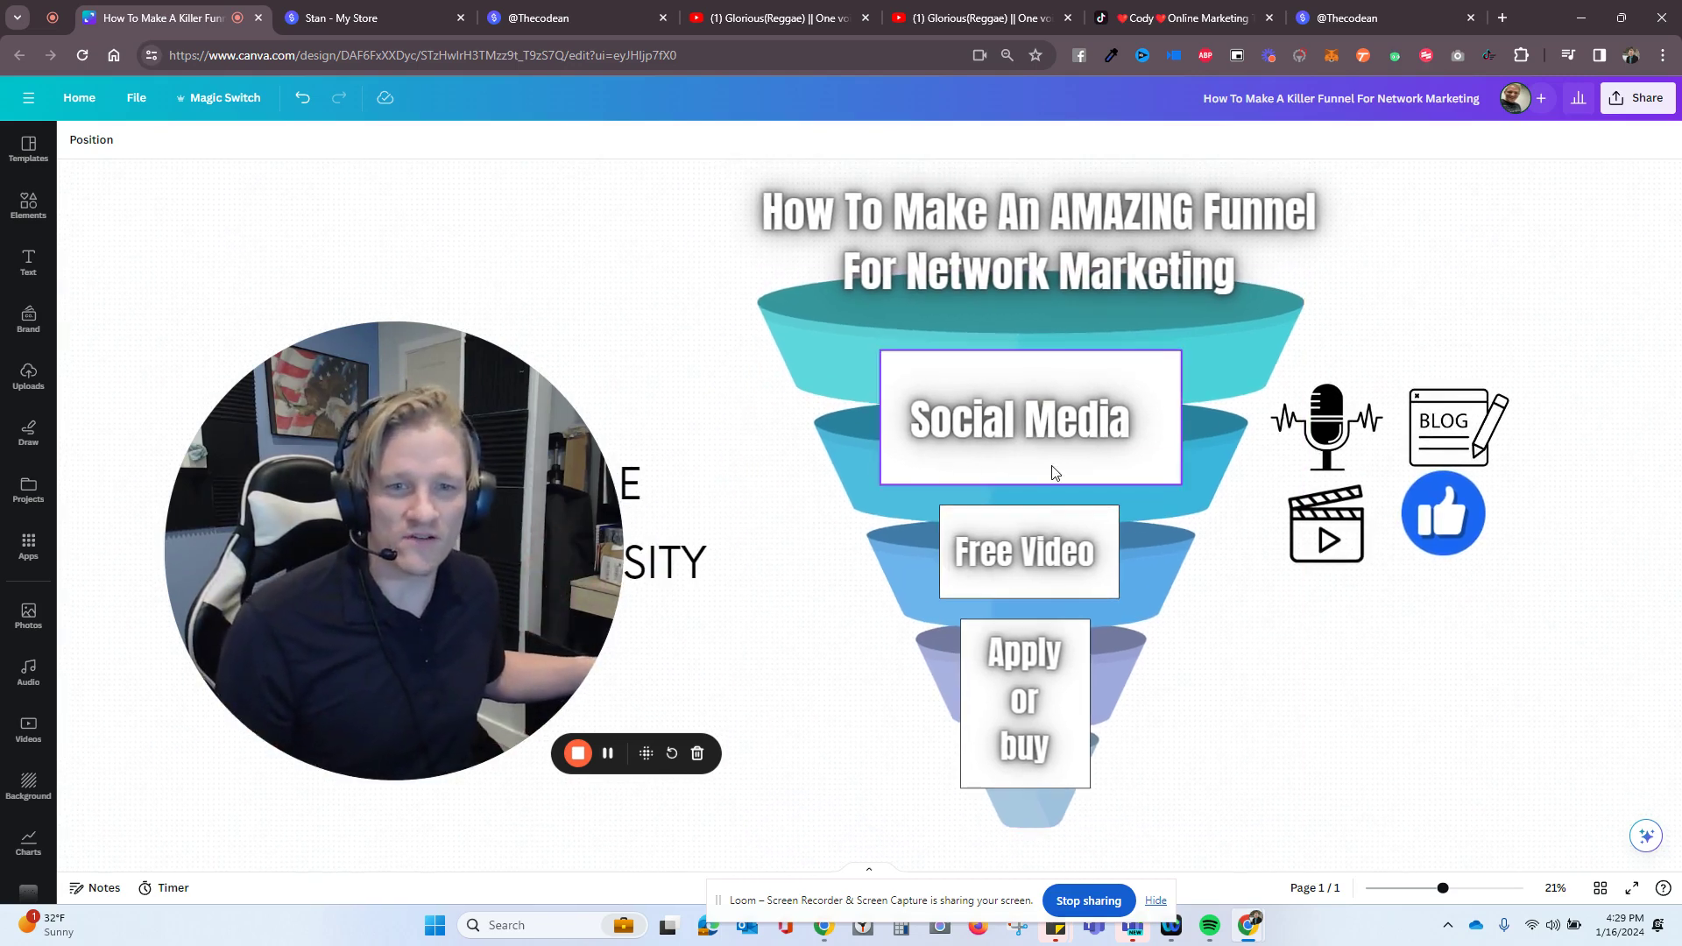